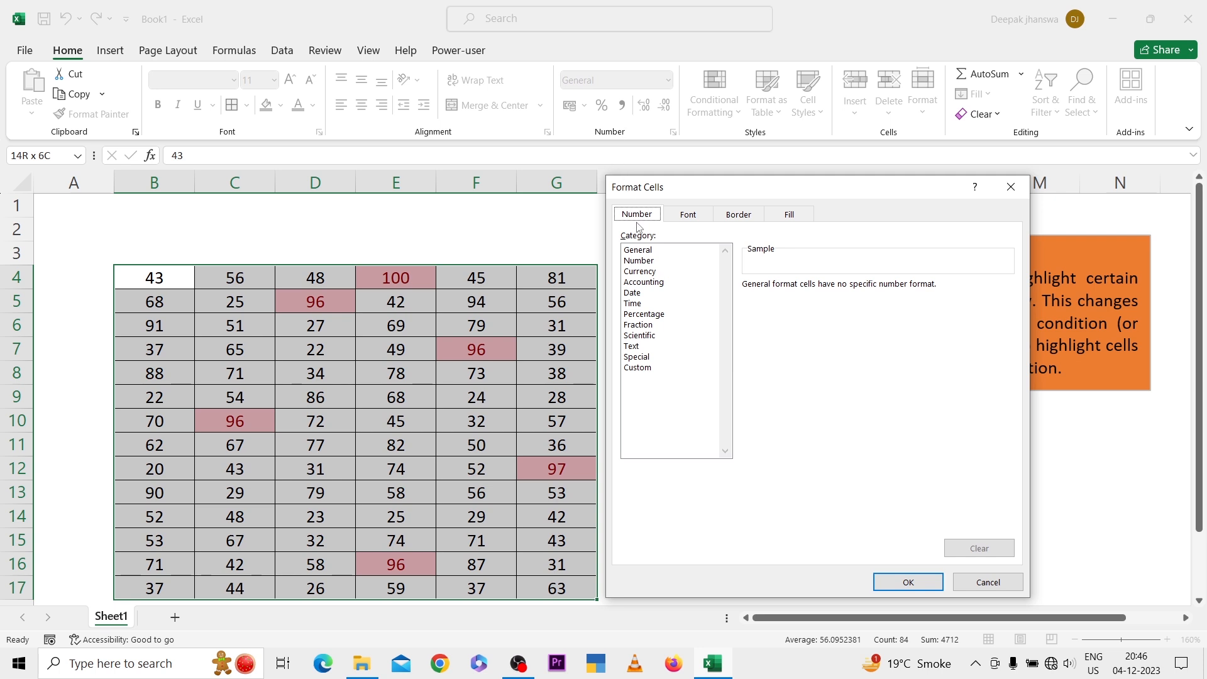
Define the rule's custom format with the Currency number format, bold font style and an outline border
left_click(634, 274)
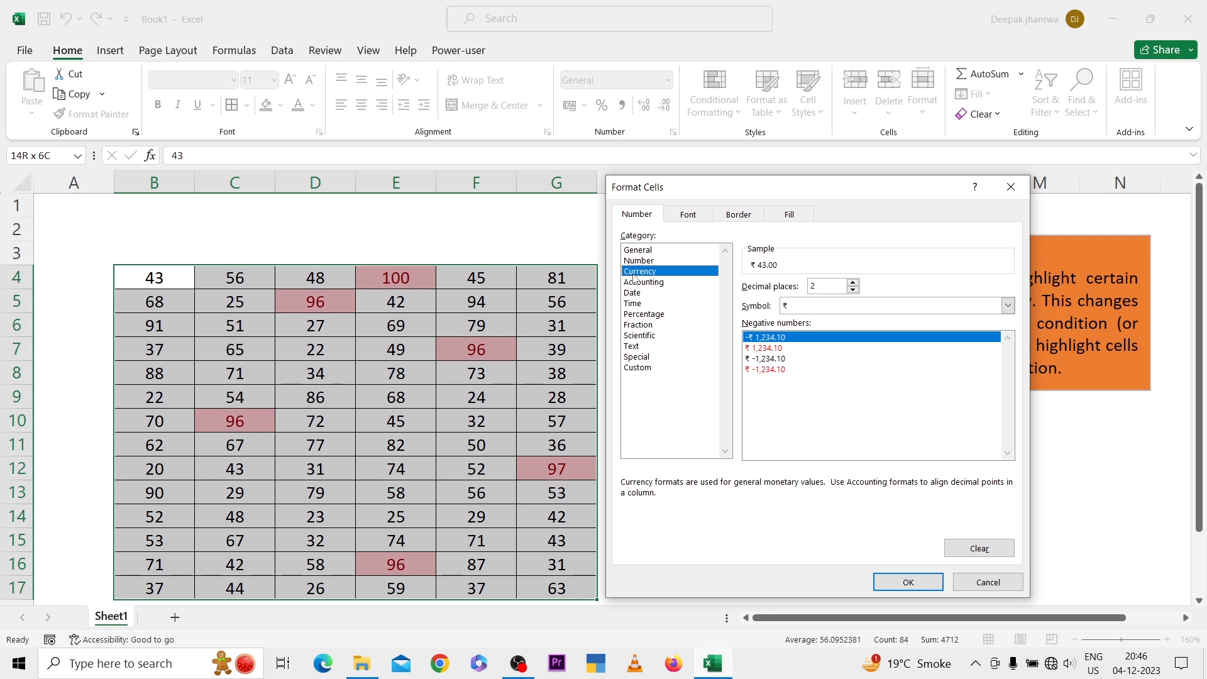
left_click(702, 218)
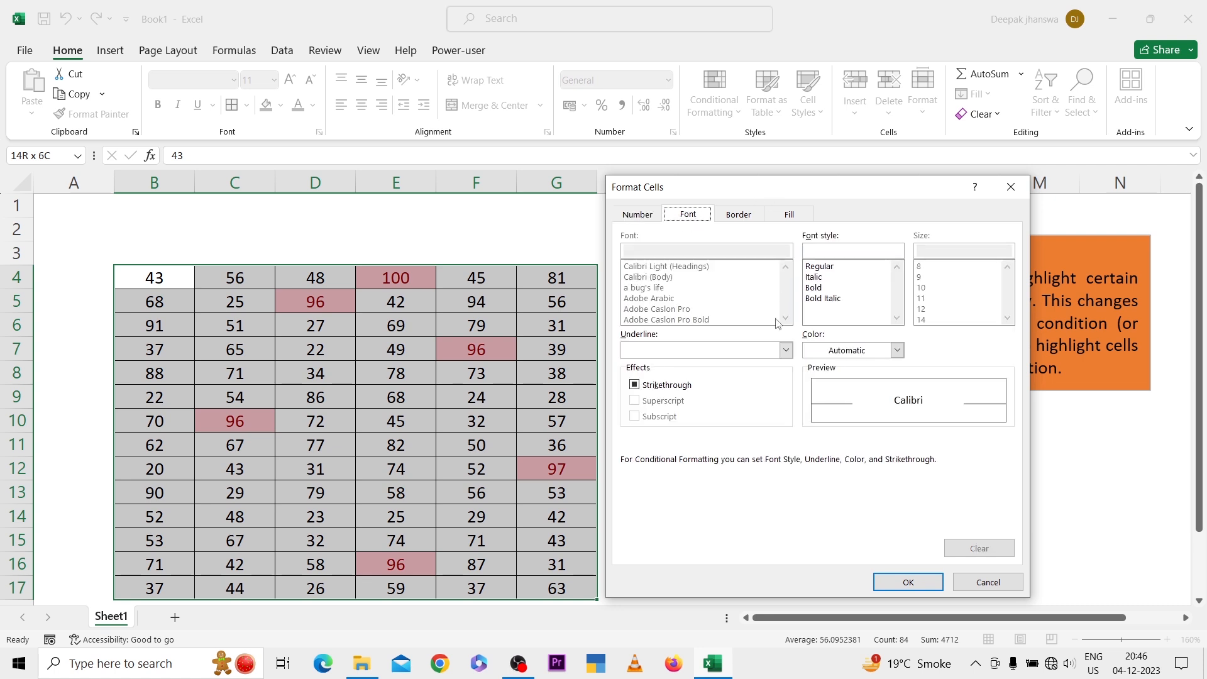
left_click(819, 288)
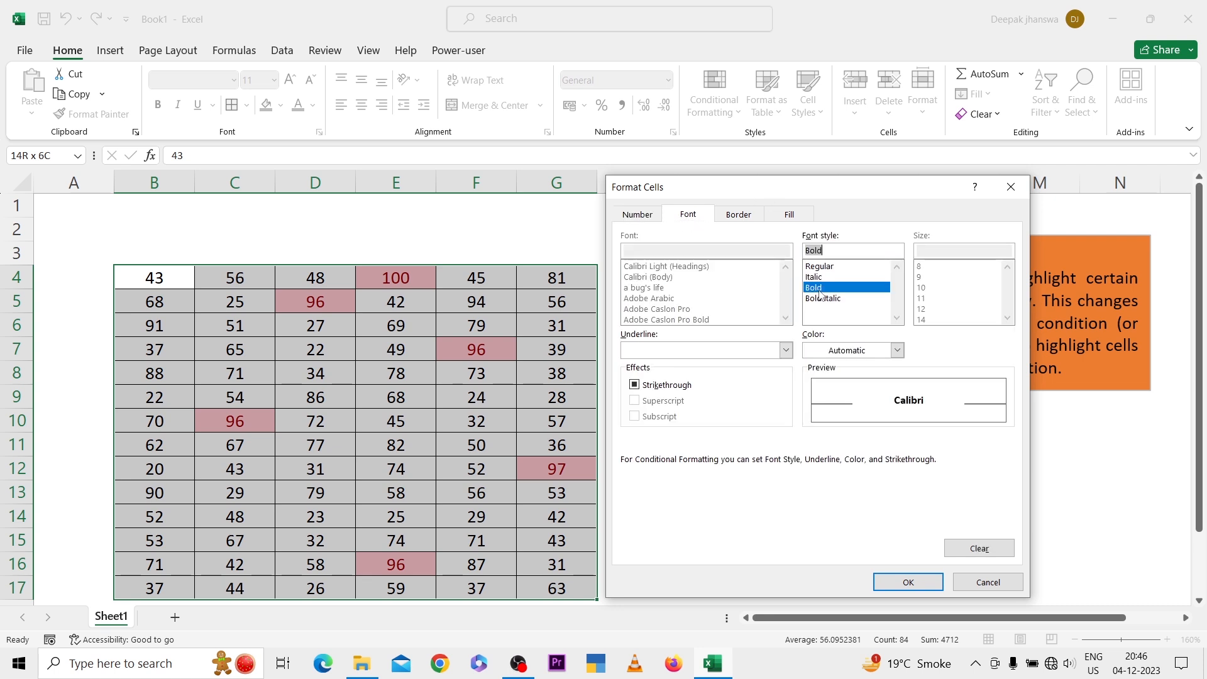
left_click(744, 217)
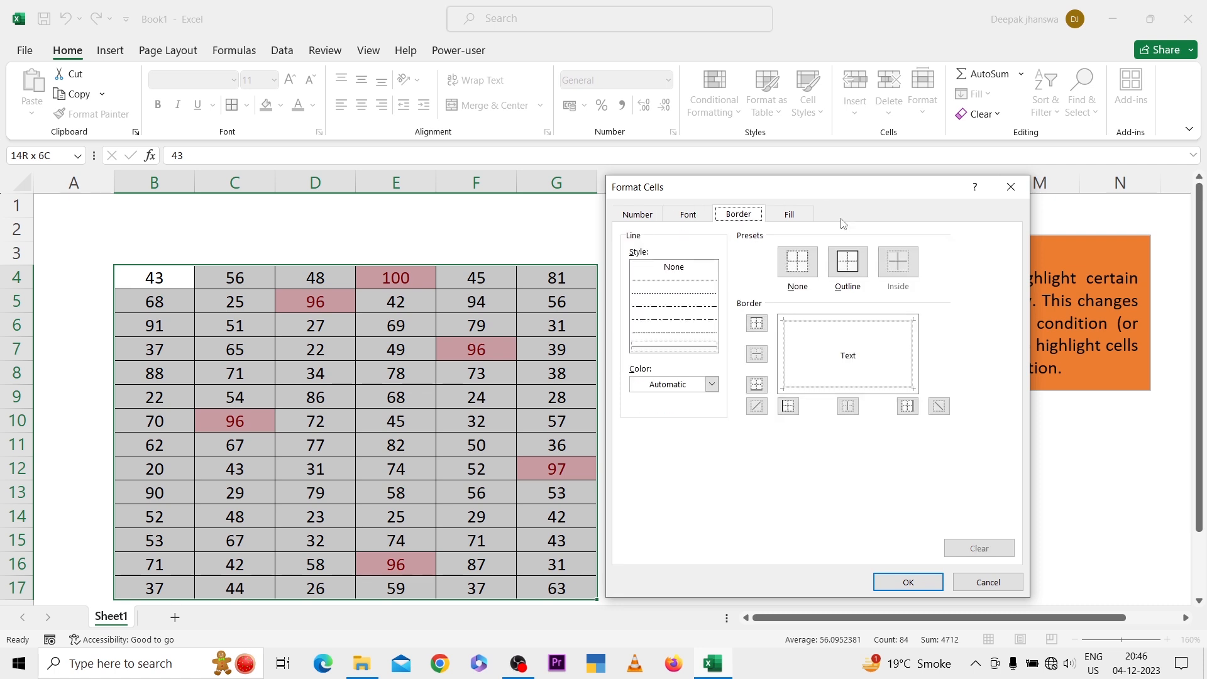
left_click(847, 260)
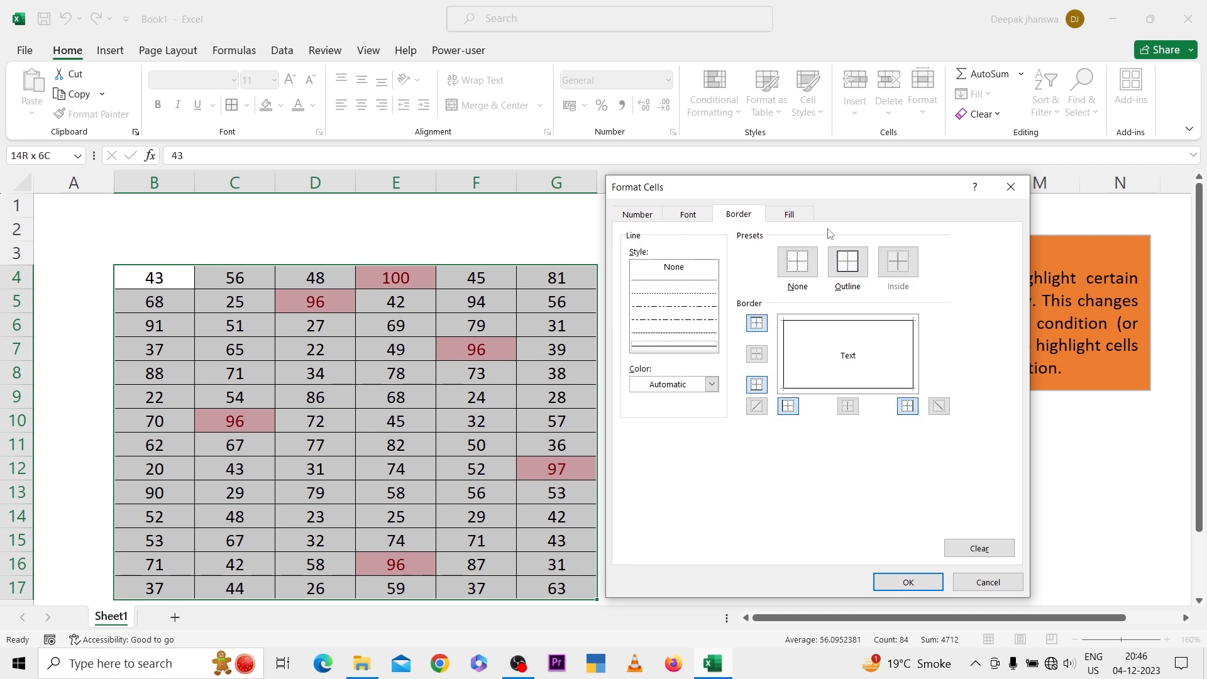
Give the custom format a gold background fill and apply the Greater Than 95 rule to the selected numbers
left_click(797, 216)
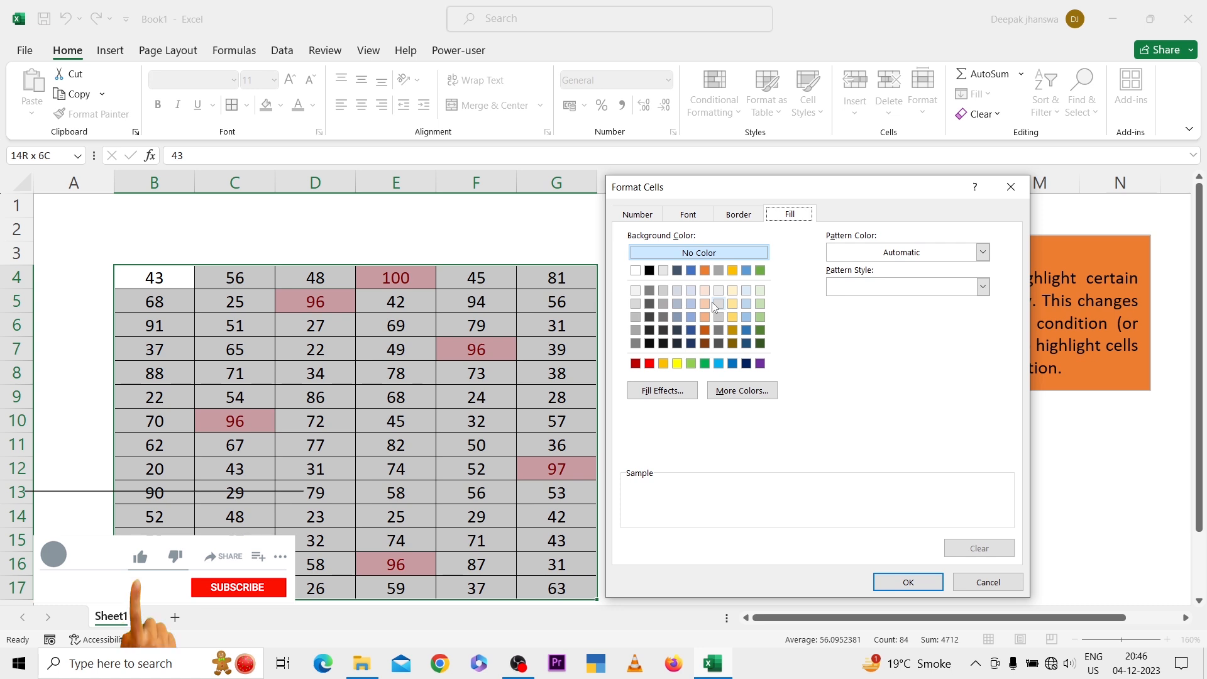
left_click(733, 271)
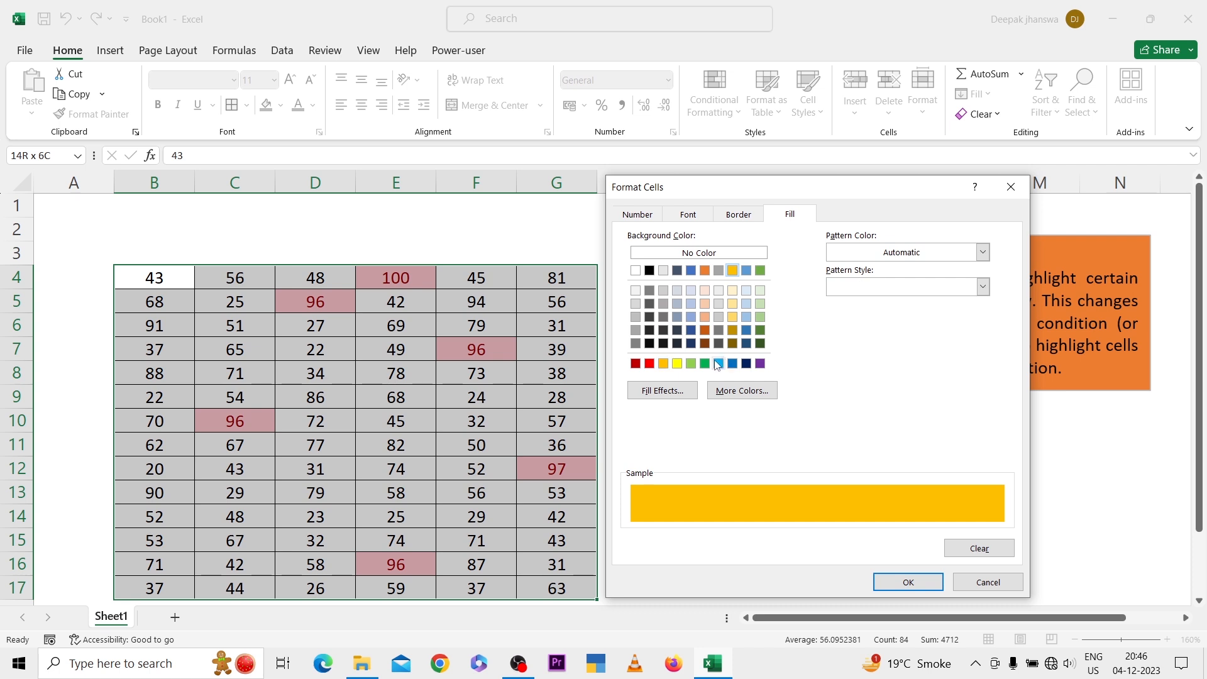
left_click(677, 392)
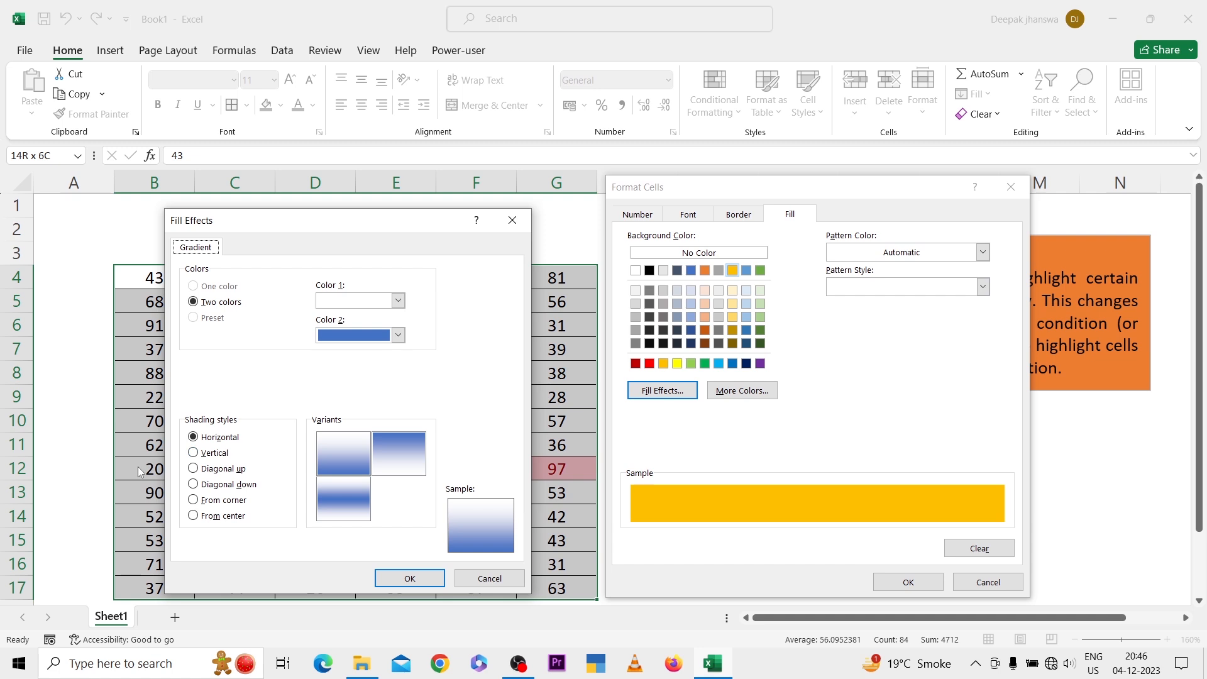
left_click(512, 224)
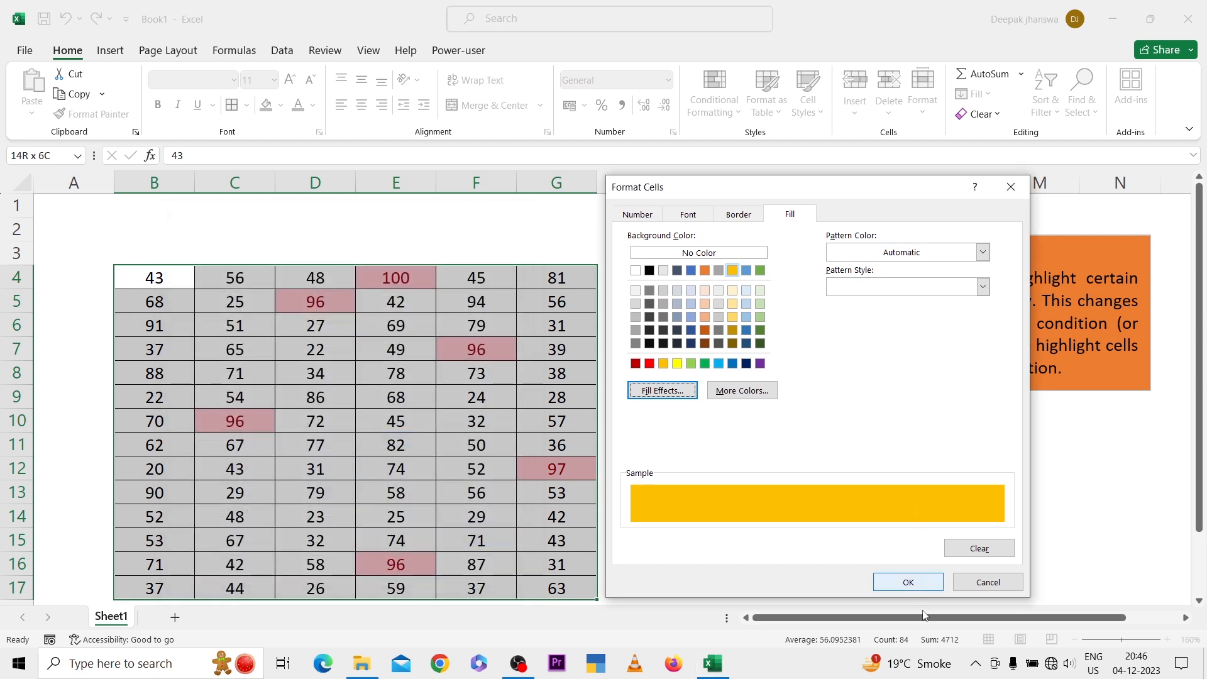
left_click(909, 582)
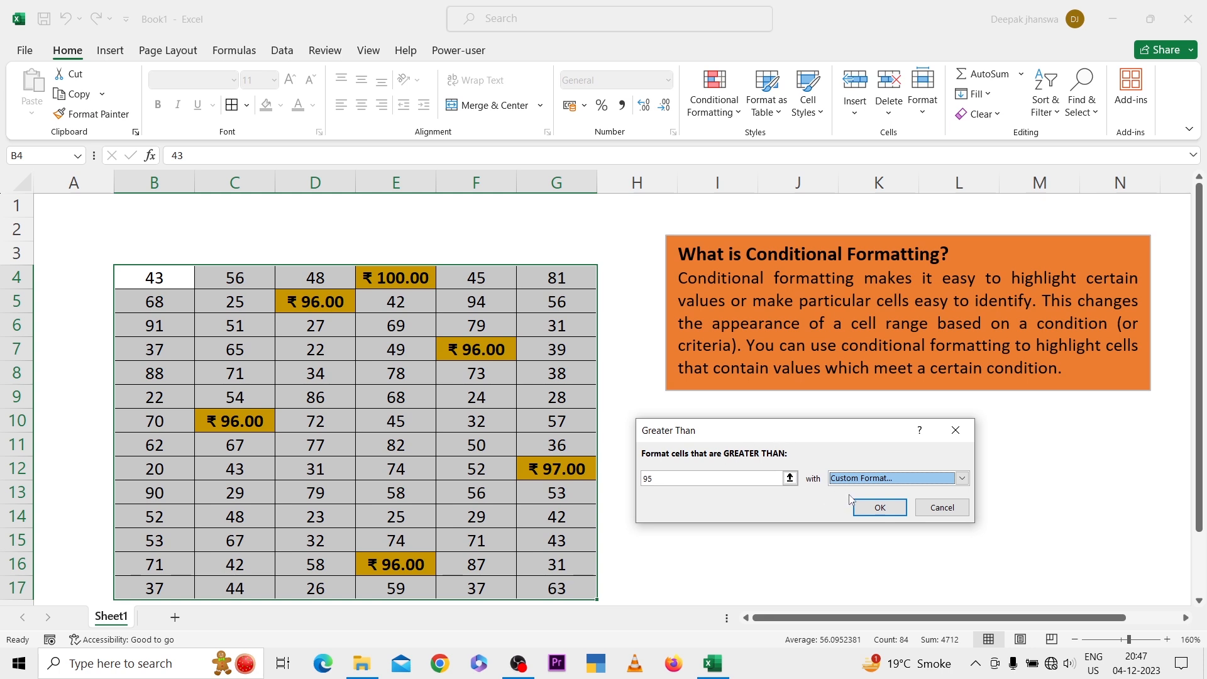
left_click(879, 507)
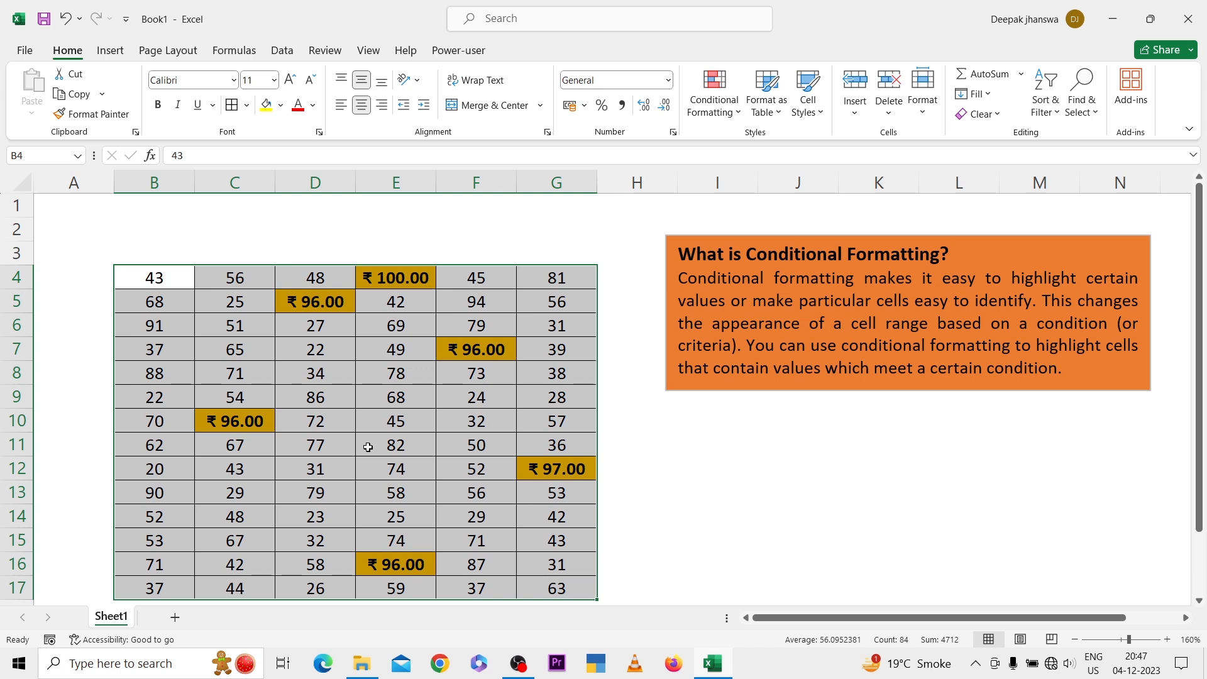
Clear the conditional formatting rules from the selected cells
left_click(715, 116)
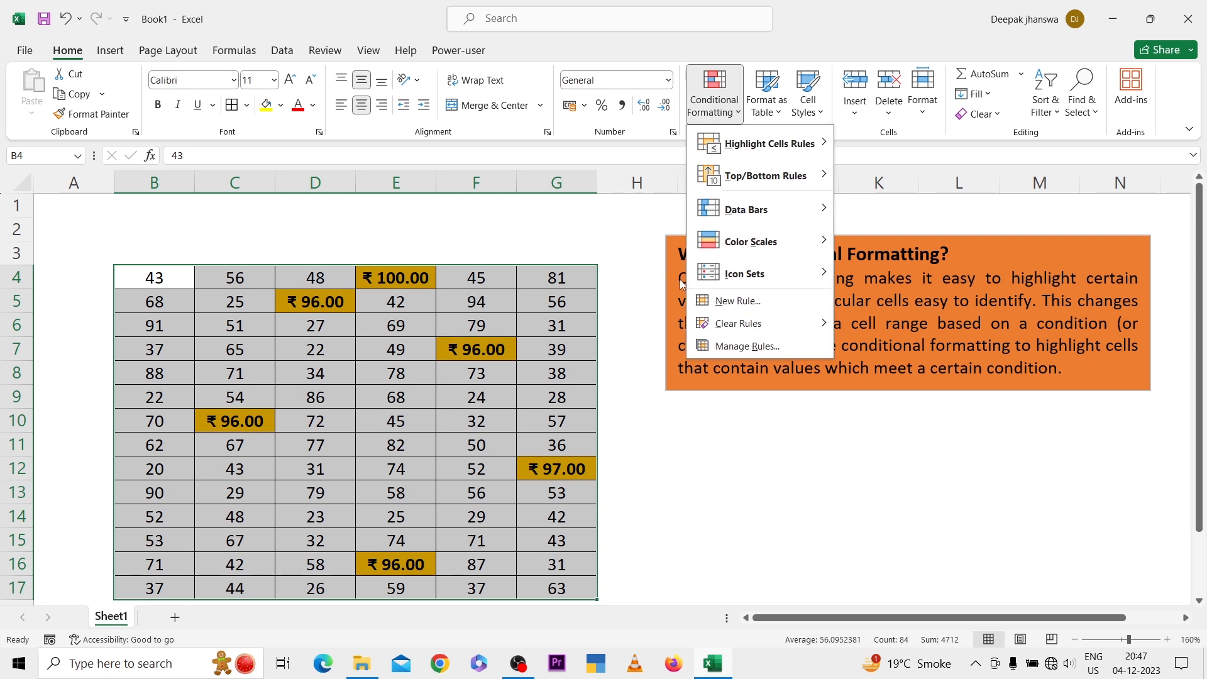
mouse_move(725, 327)
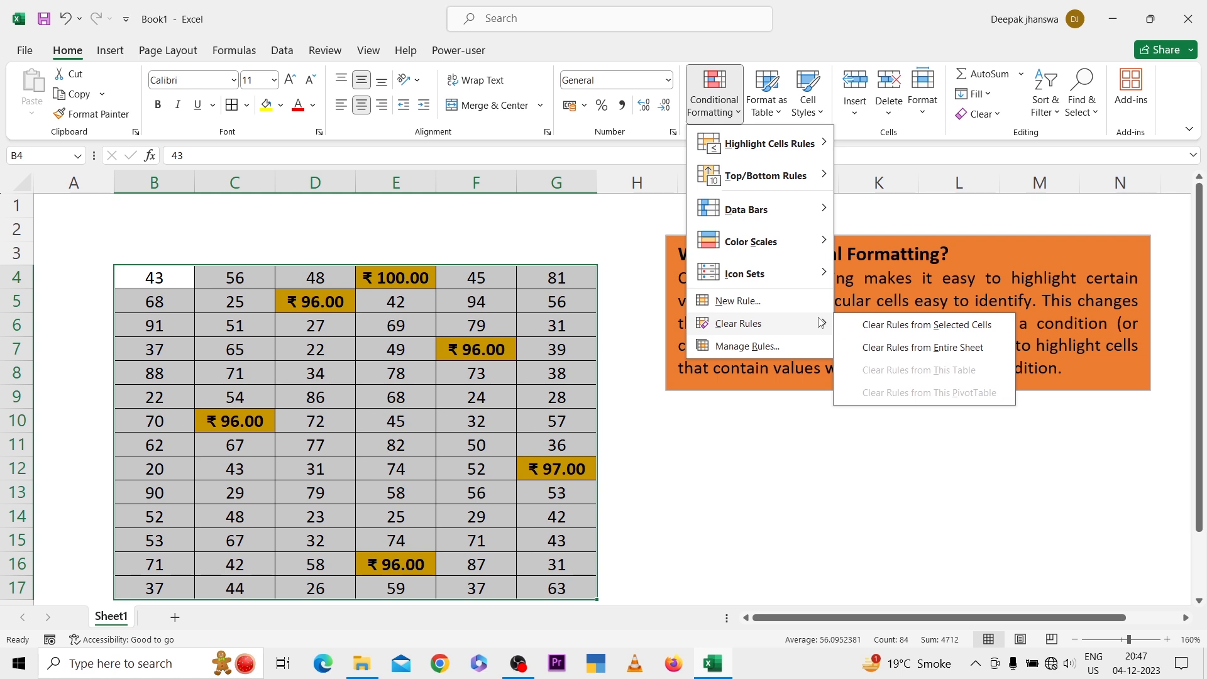
left_click(867, 325)
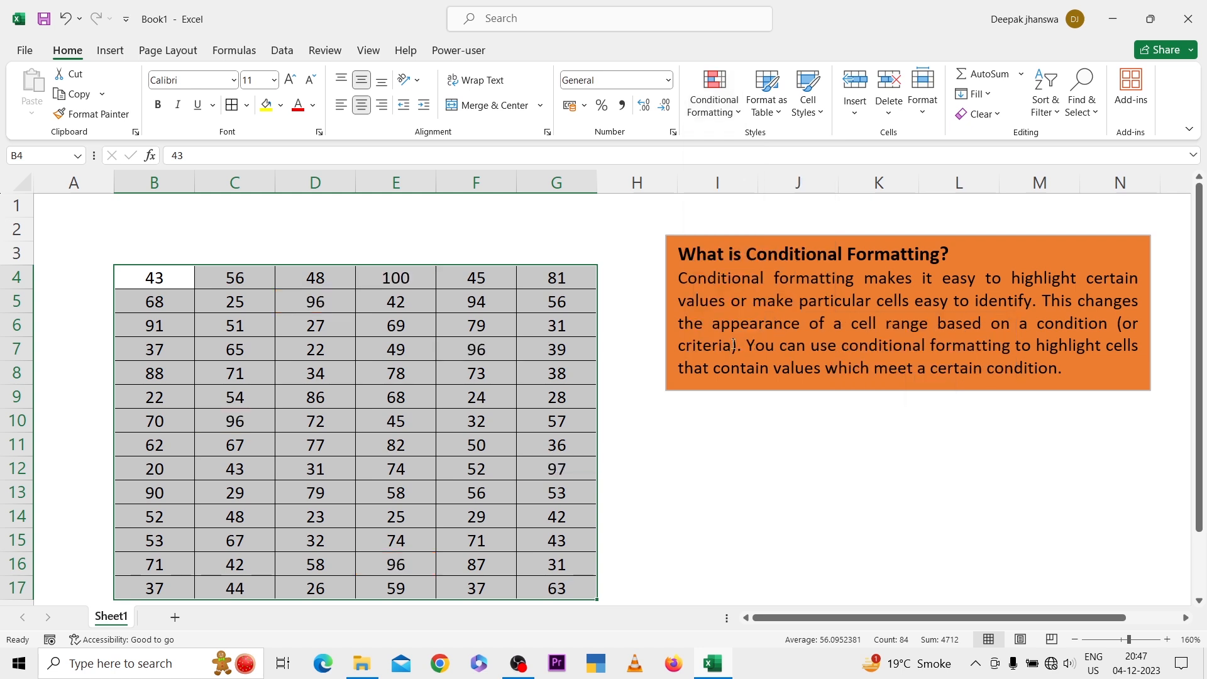
Set up a Less Than highlight rule for the selected numbers with the value 25 and a custom format
left_click(728, 118)
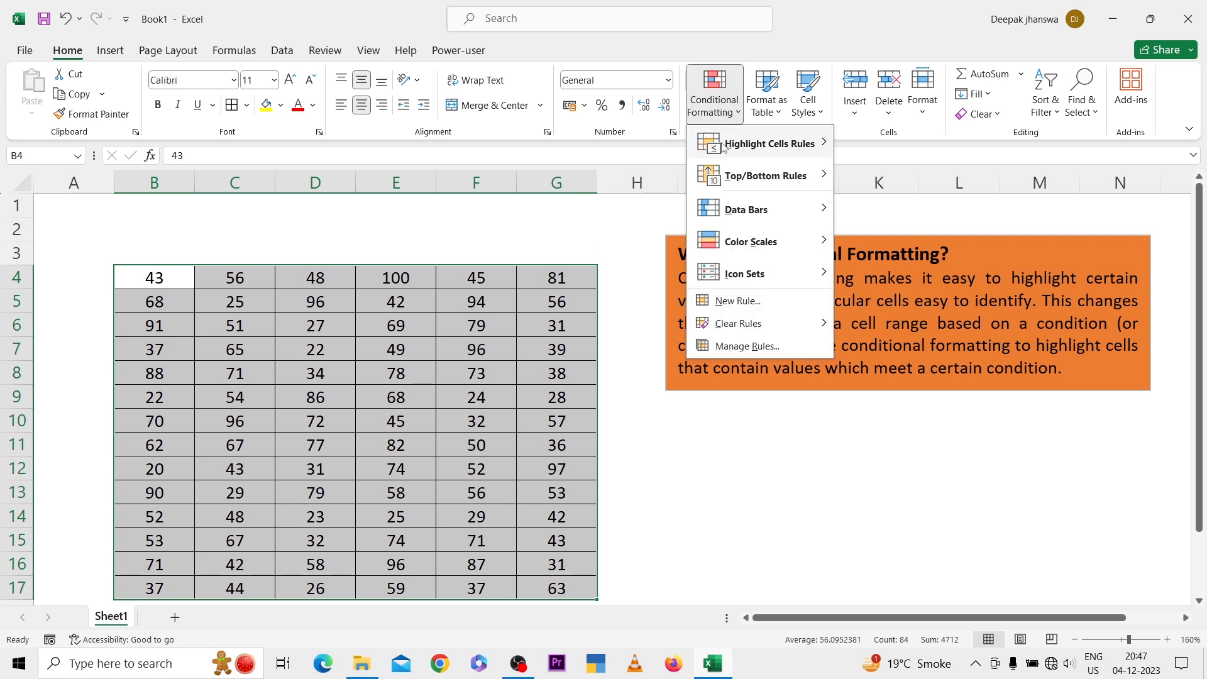
mouse_move(723, 145)
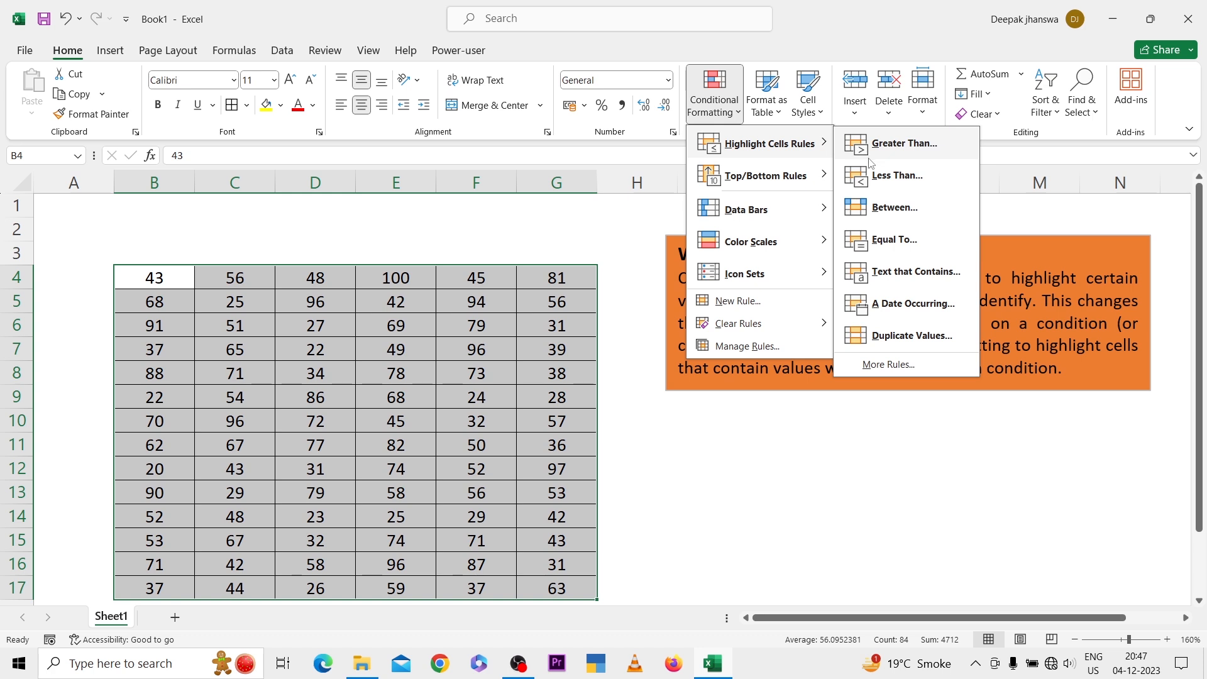
left_click(868, 176)
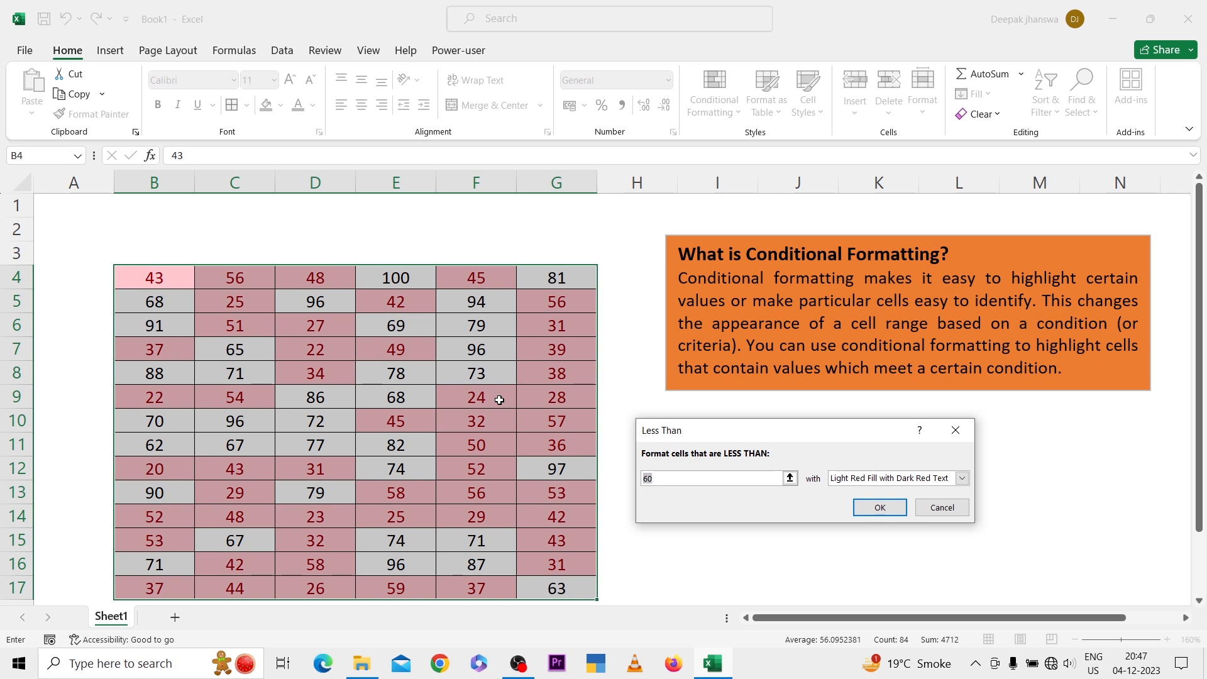
type("25")
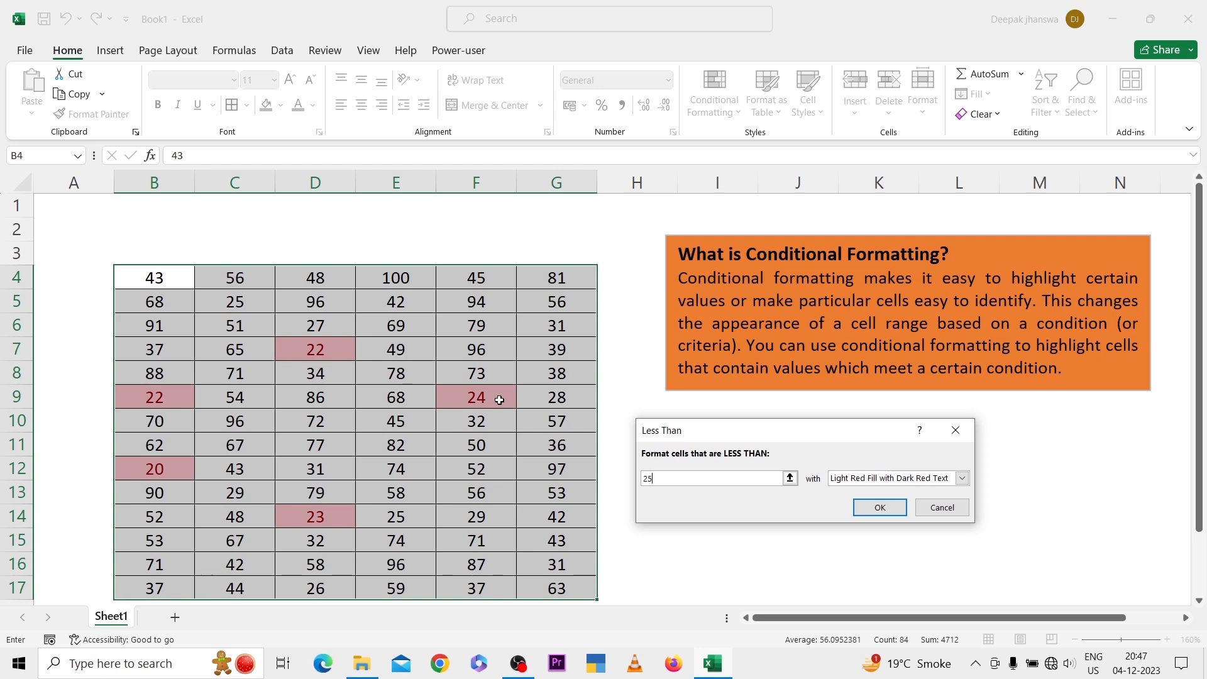
left_click(873, 480)
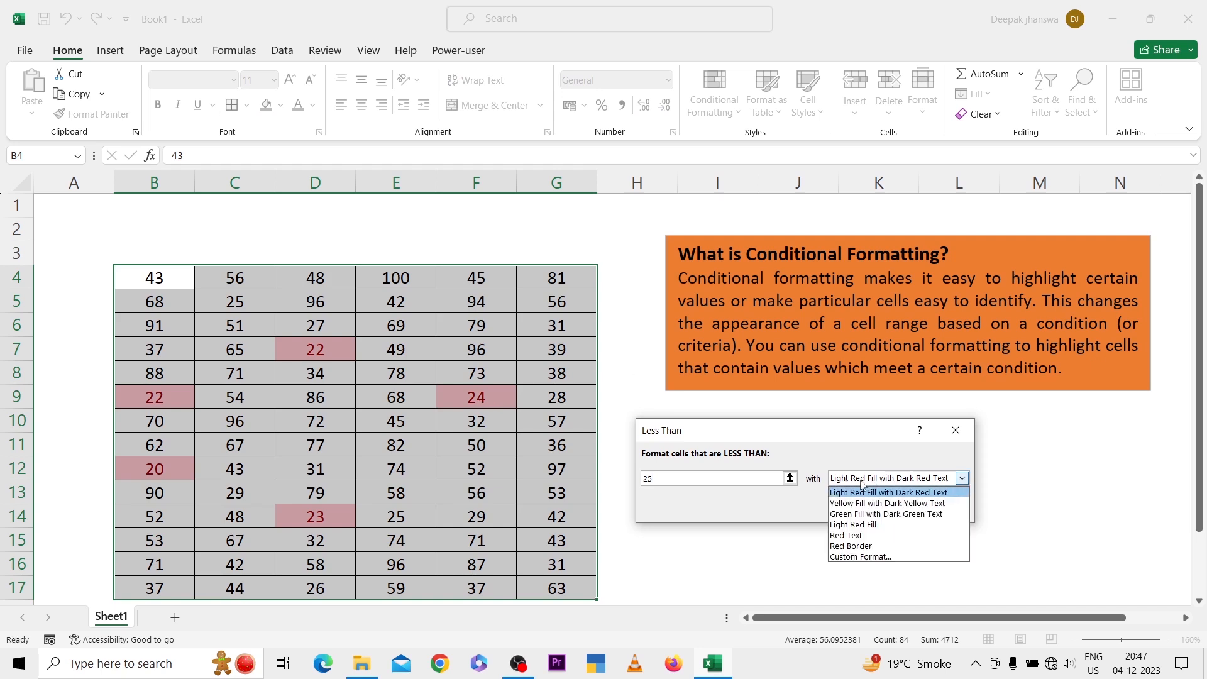
left_click(850, 557)
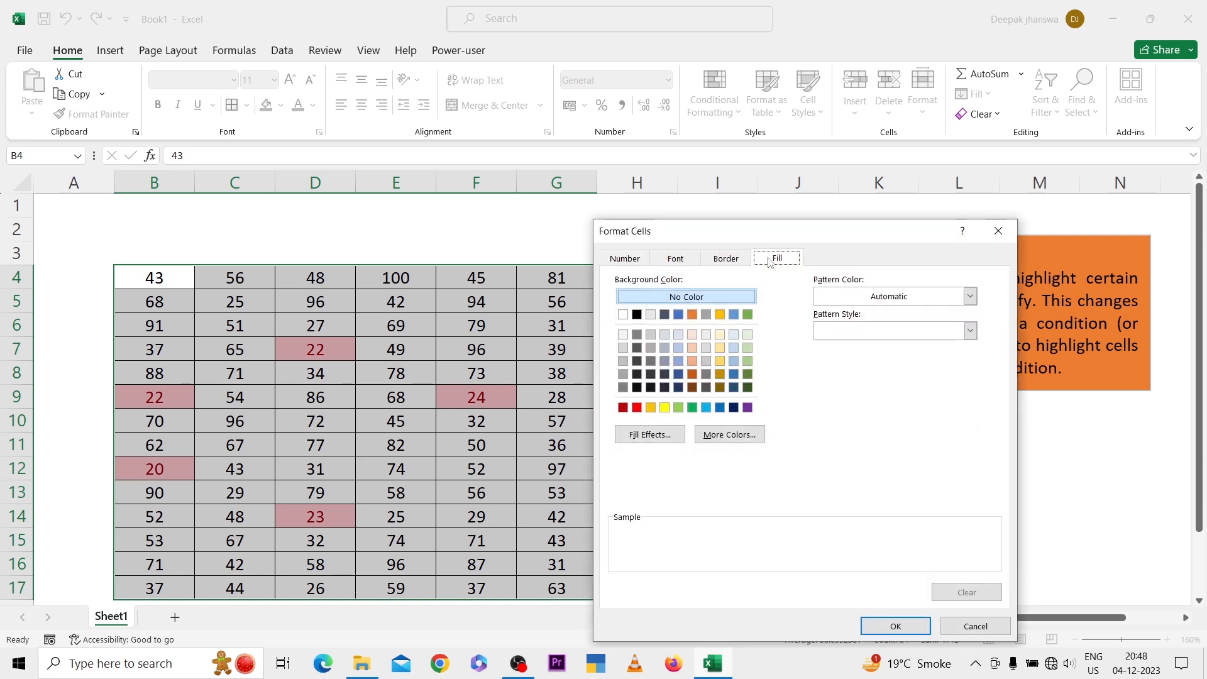
Preview the Date, General, Number and Accounting categories and choose Currency as the custom format's number format
left_click(636, 263)
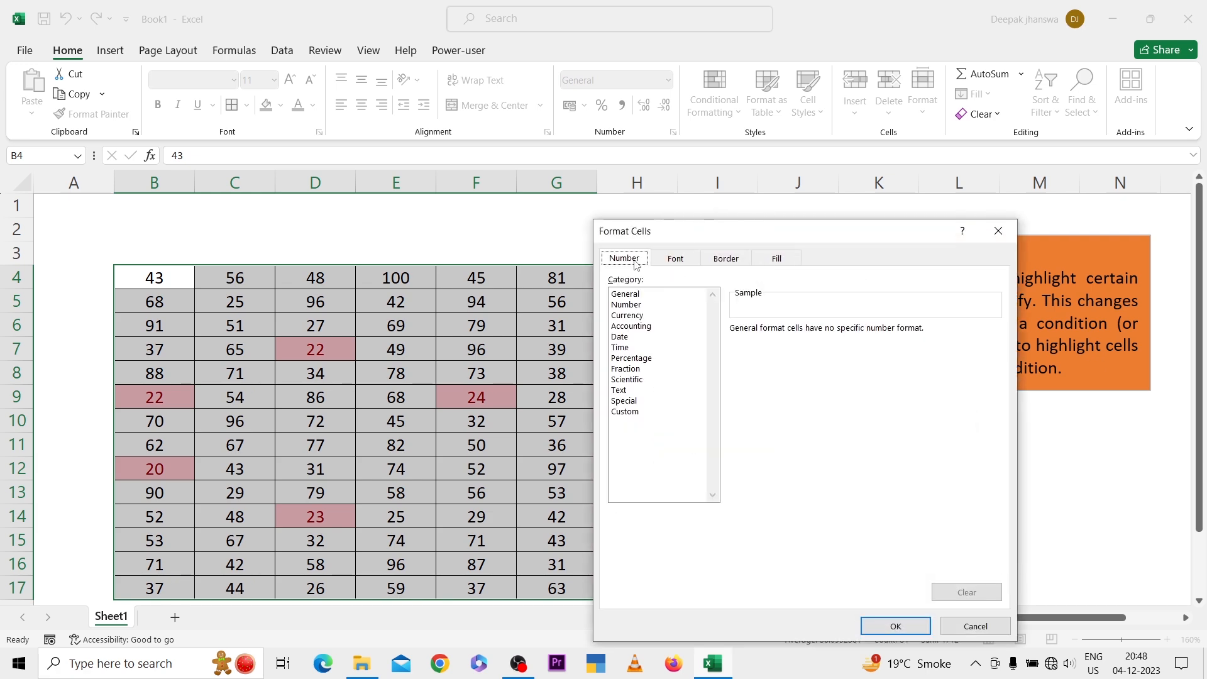
left_click(625, 337)
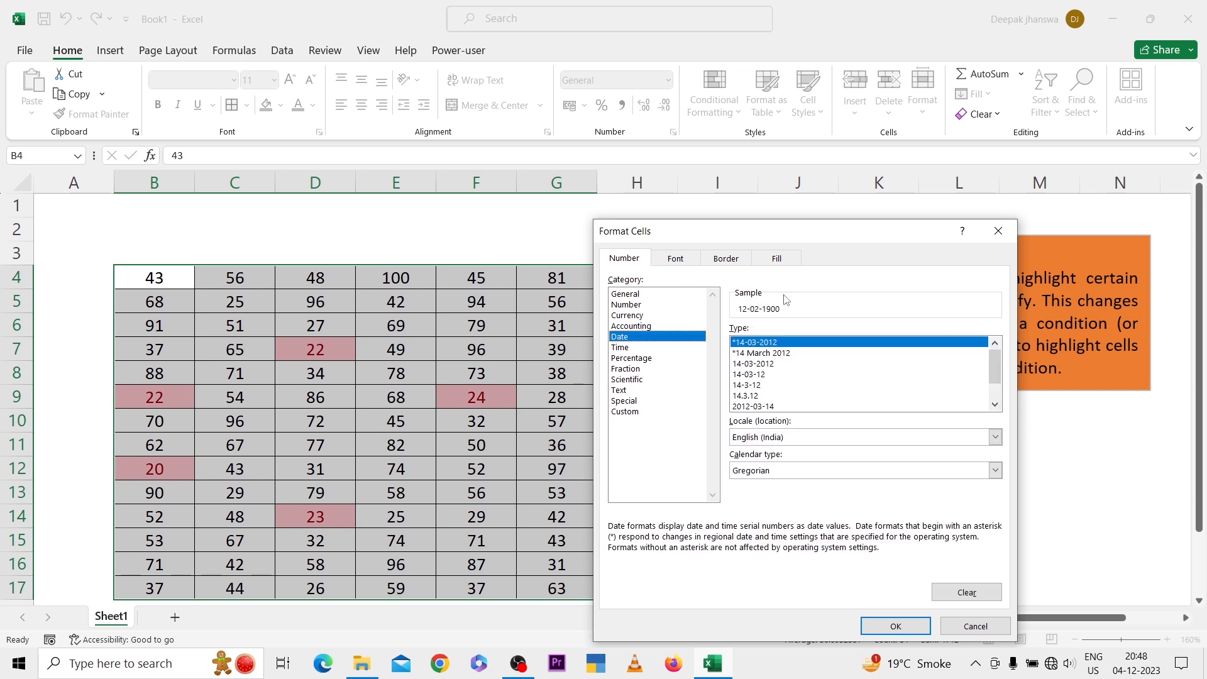
left_click(654, 295)
left_click(636, 306)
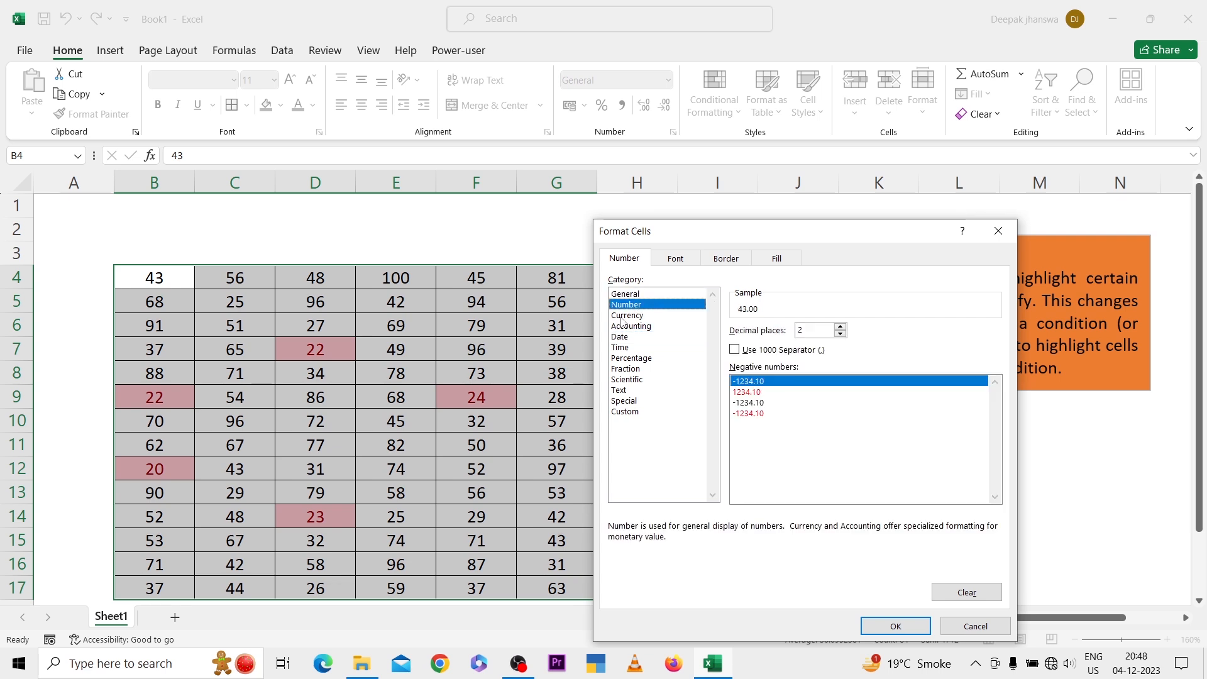
left_click(623, 315)
left_click(624, 326)
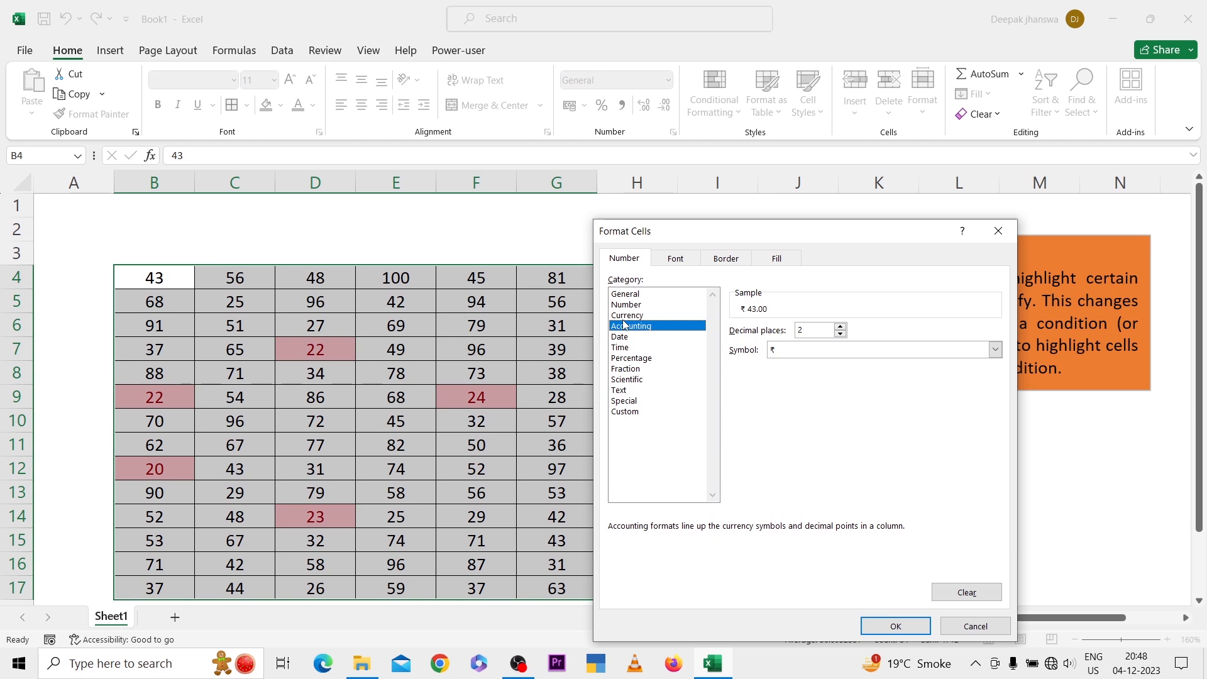
left_click(629, 315)
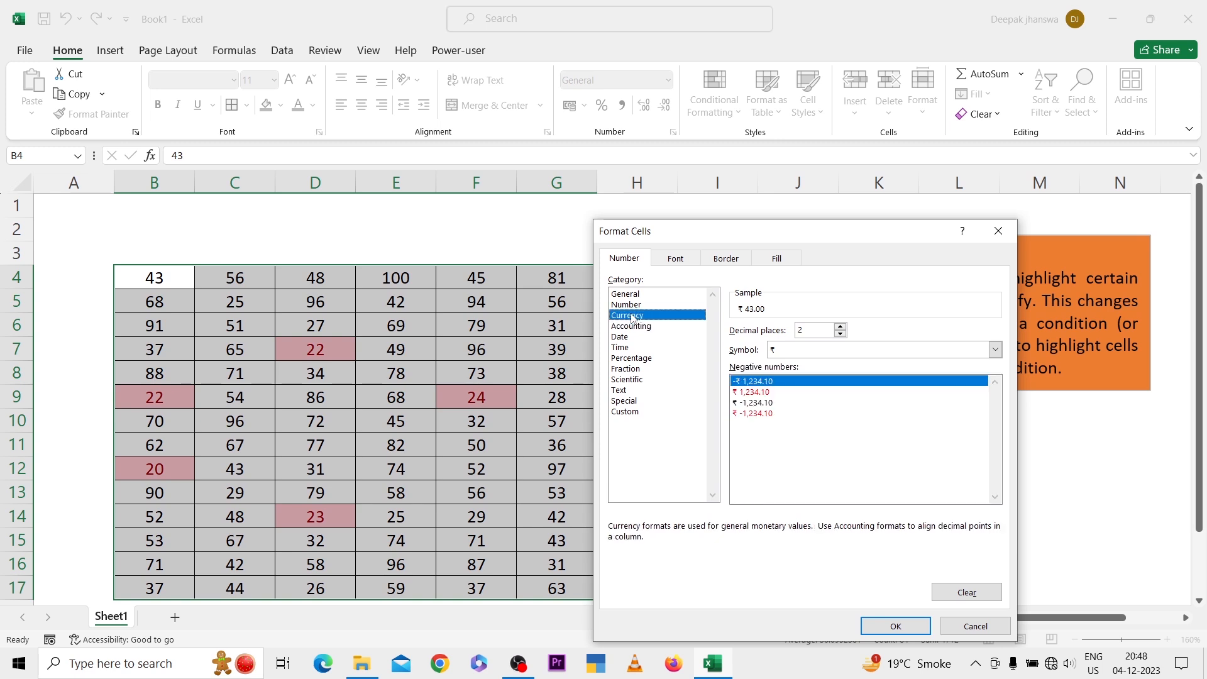
Set the custom format's font style to Bold and its font color to standard red
left_click(677, 260)
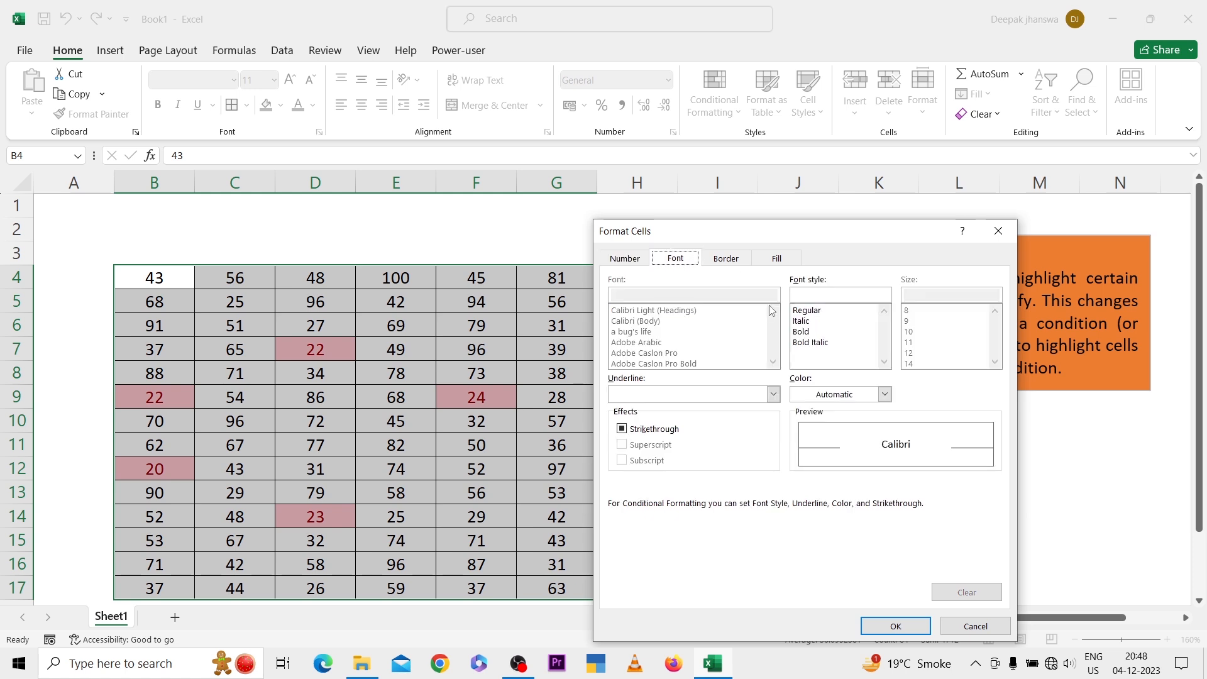
left_click(809, 333)
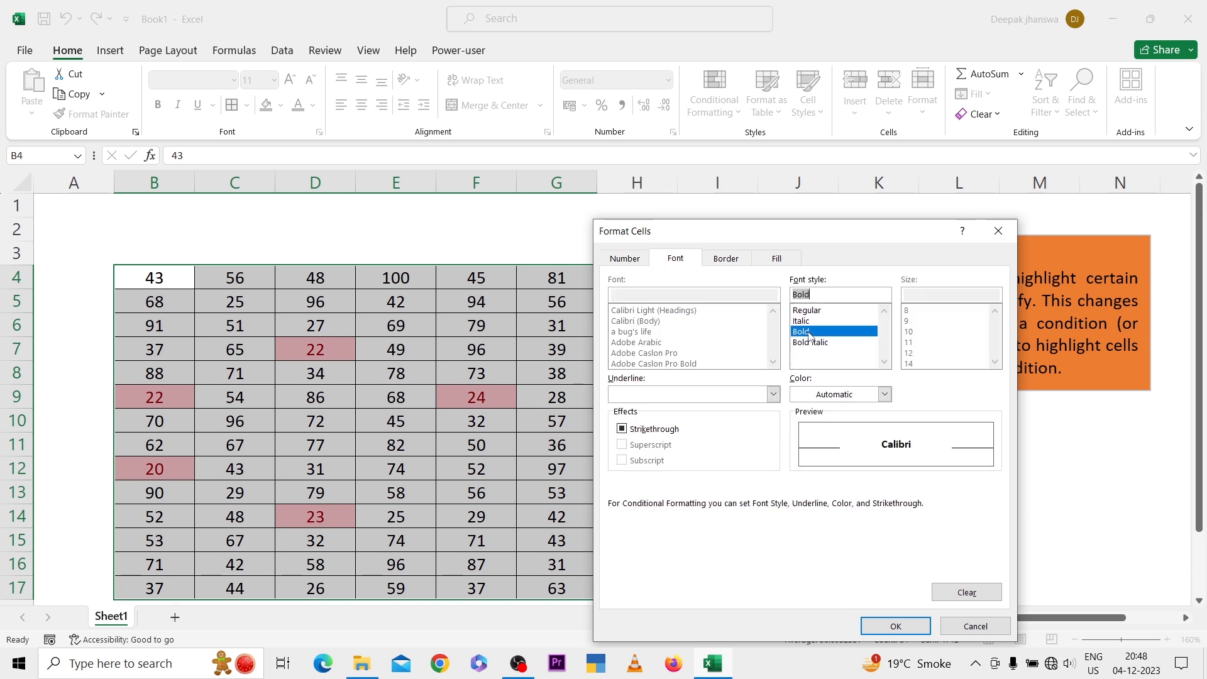
left_click(827, 395)
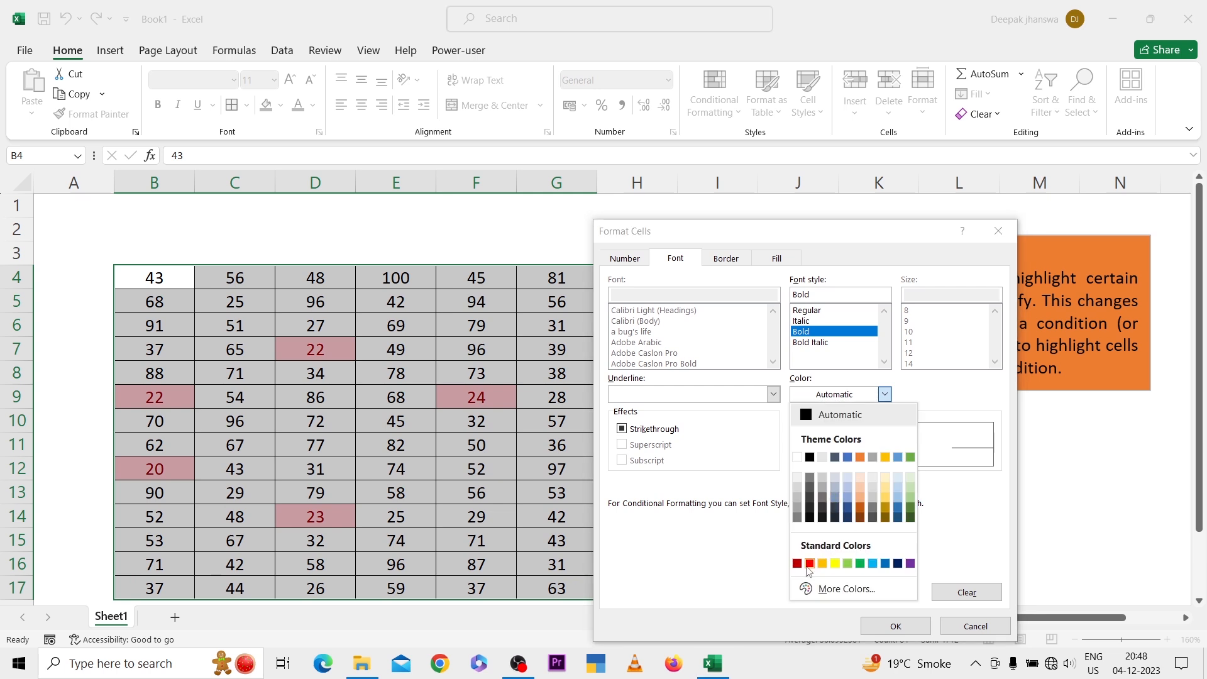
left_click(810, 564)
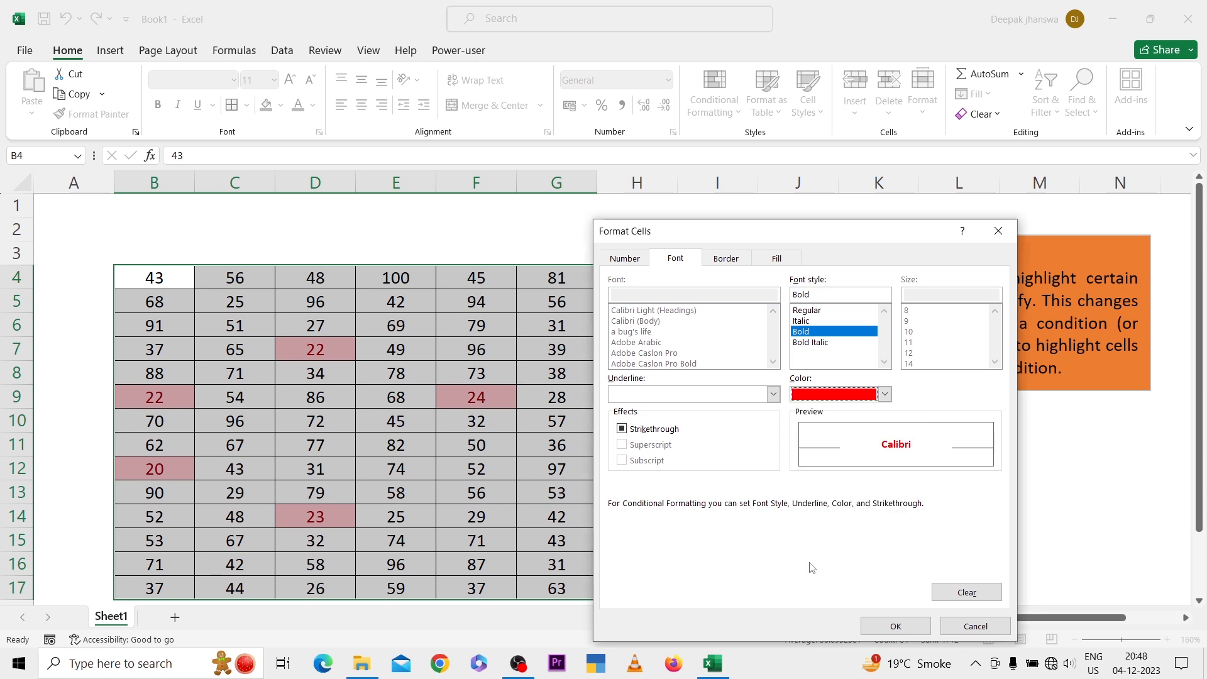
Add an outline border to the custom format, accept it without a fill, and dismiss the Less Than rule
left_click(734, 258)
left_click(843, 317)
left_click(779, 259)
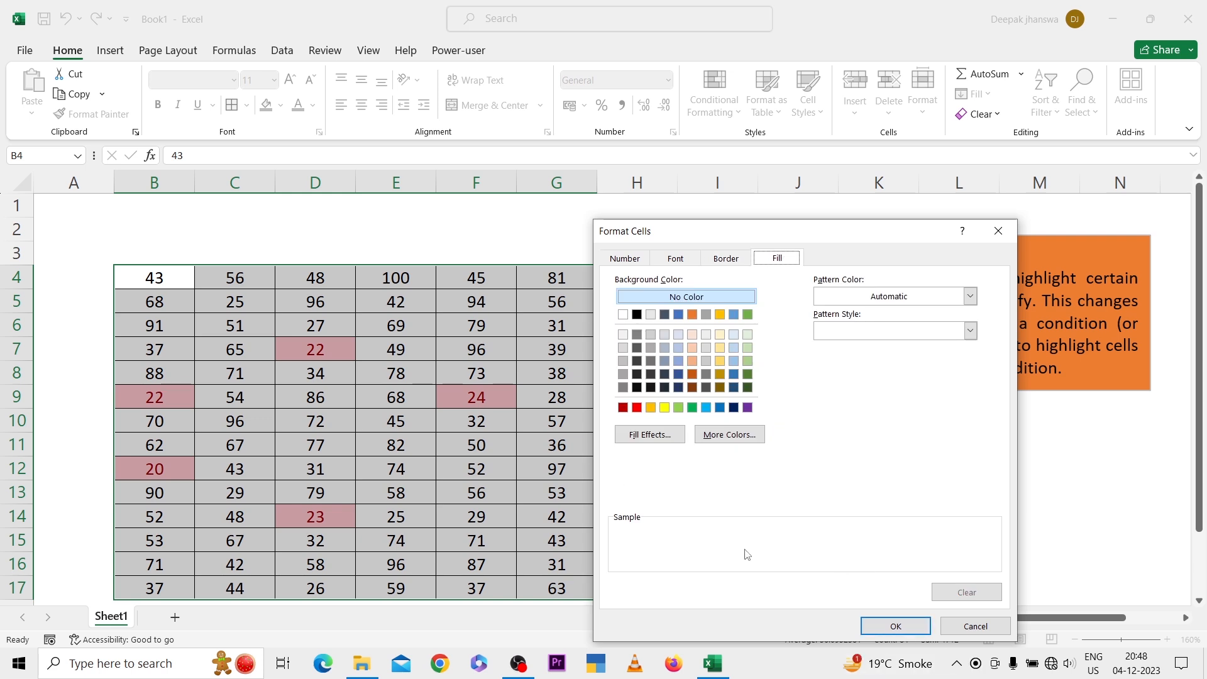
left_click(871, 631)
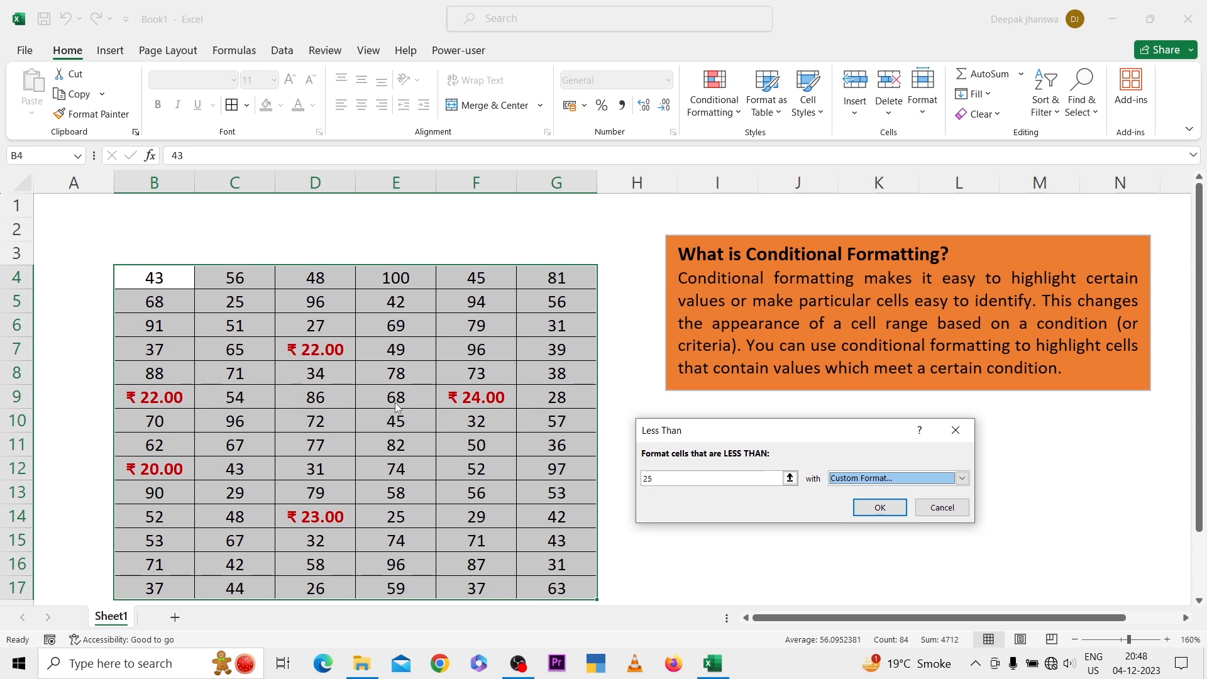
key("Escape")
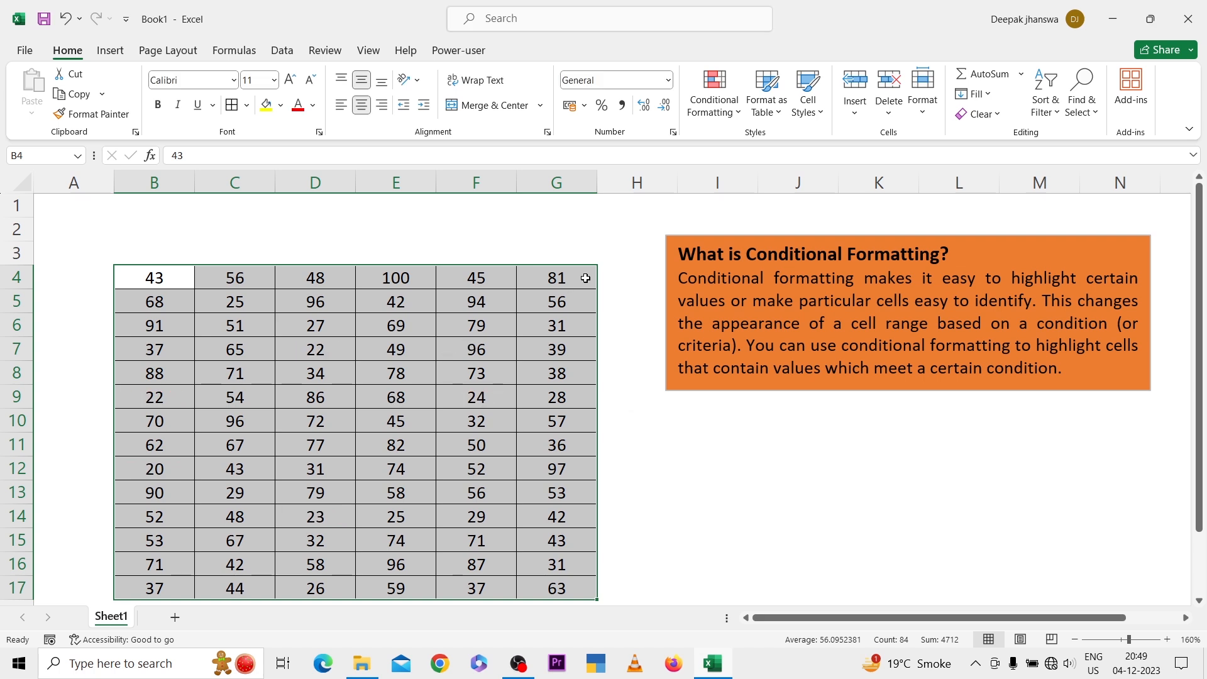
Set up a Between highlight rule for the selected numbers with the limits 25 and 30
left_click(713, 113)
mouse_move(759, 147)
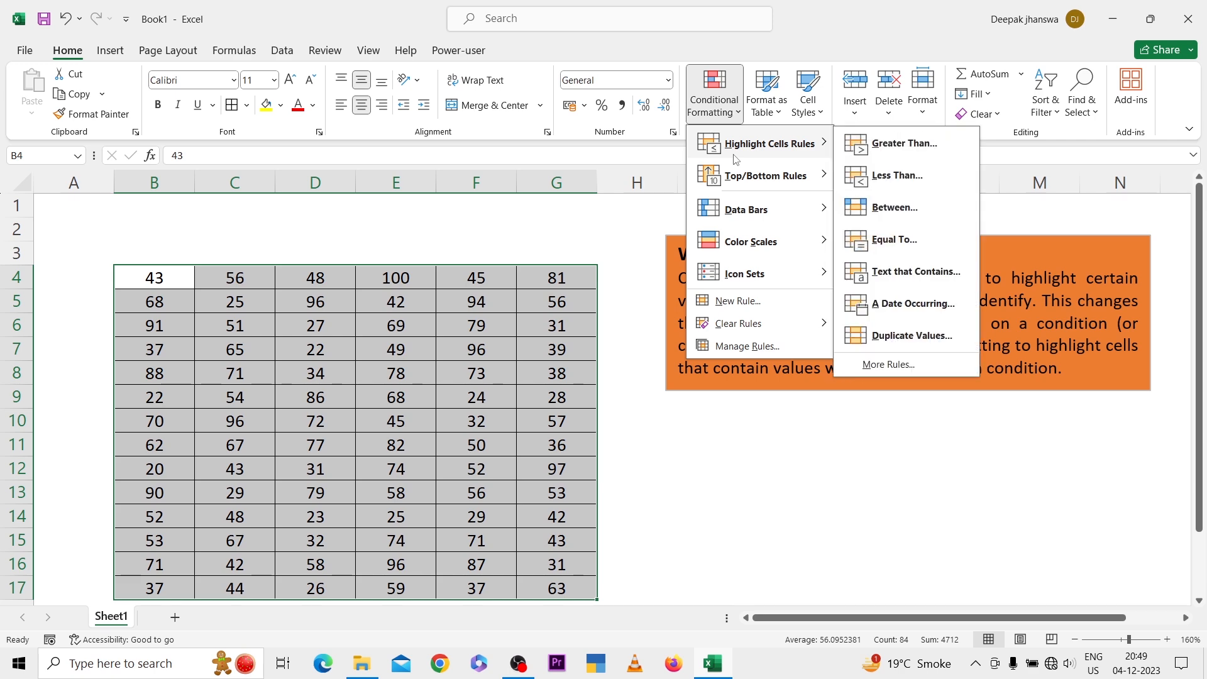
left_click(879, 214)
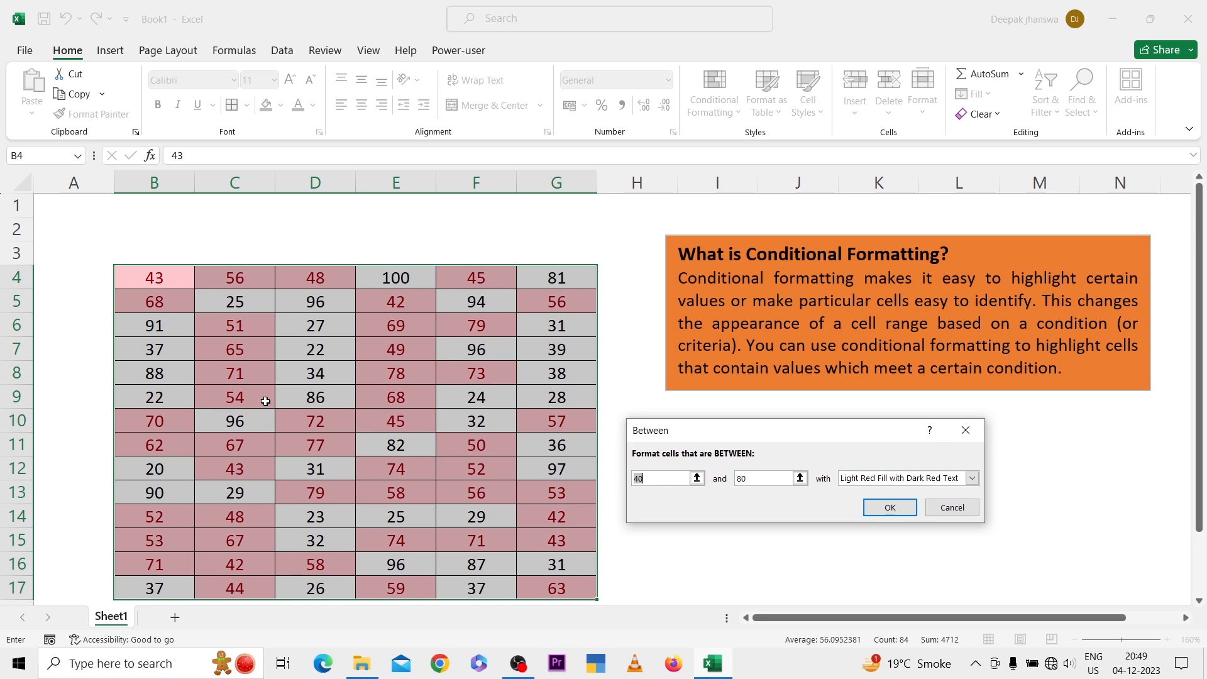
type("25")
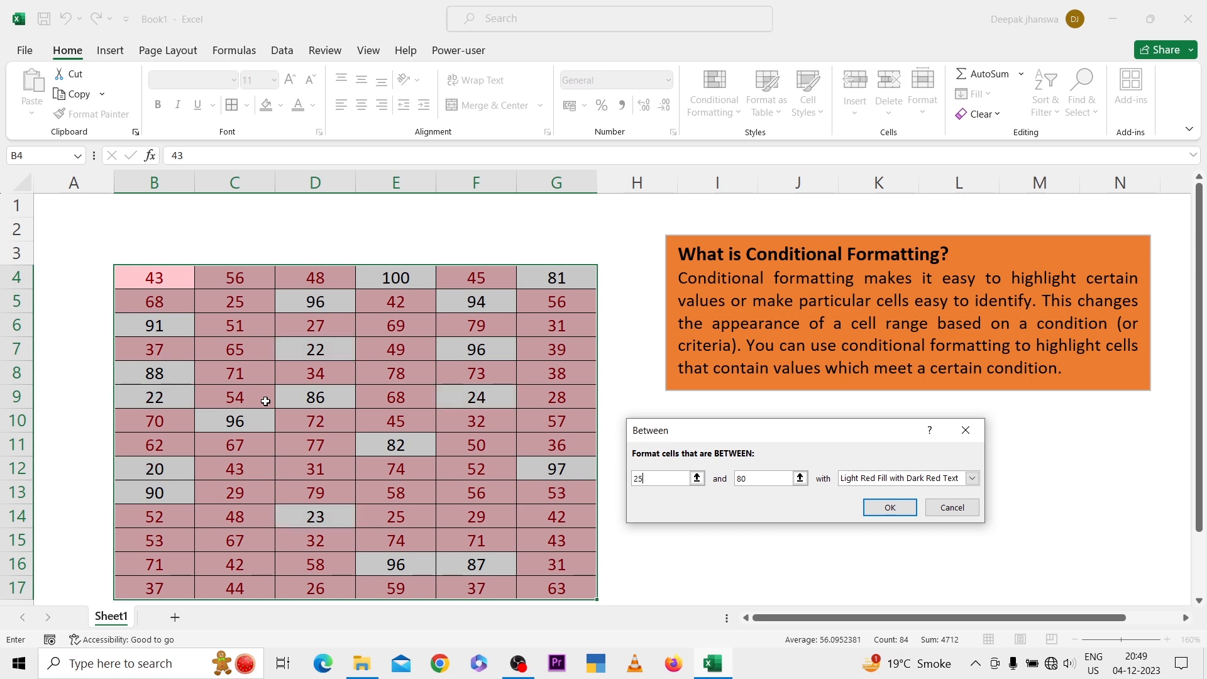
key("Tab")
type("30")
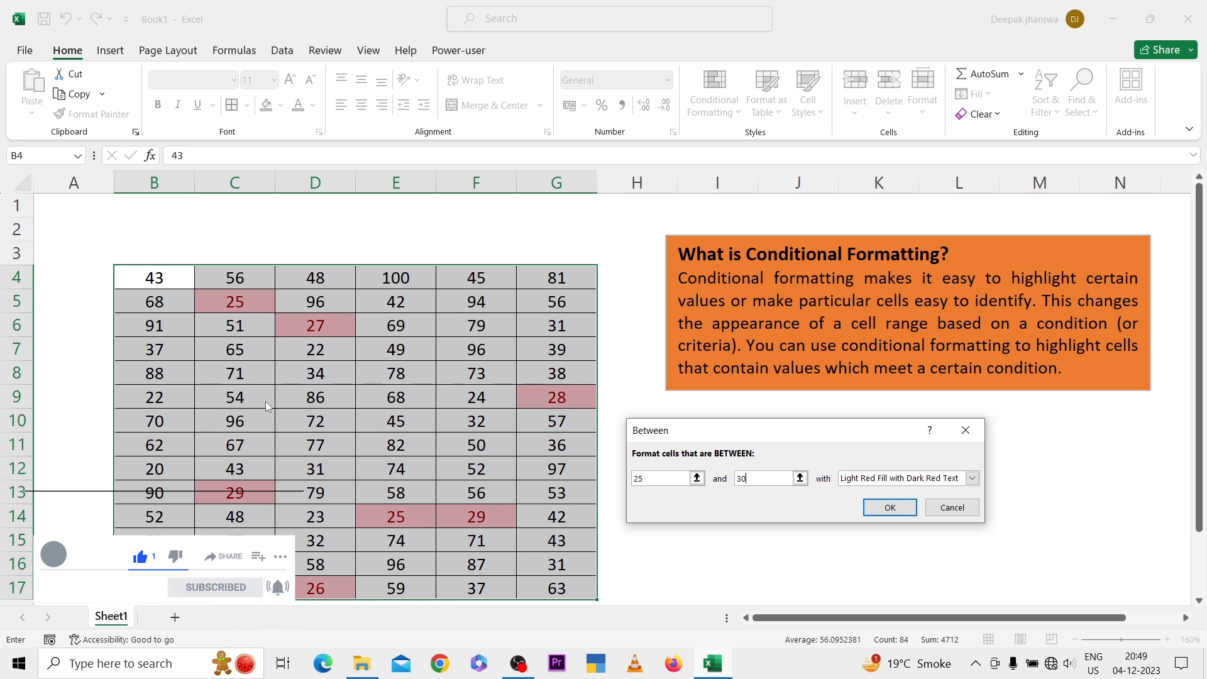
Preview the Between rule with Red Border and with Green Fill with Dark Green Text, and dismiss it without applying
left_click(862, 481)
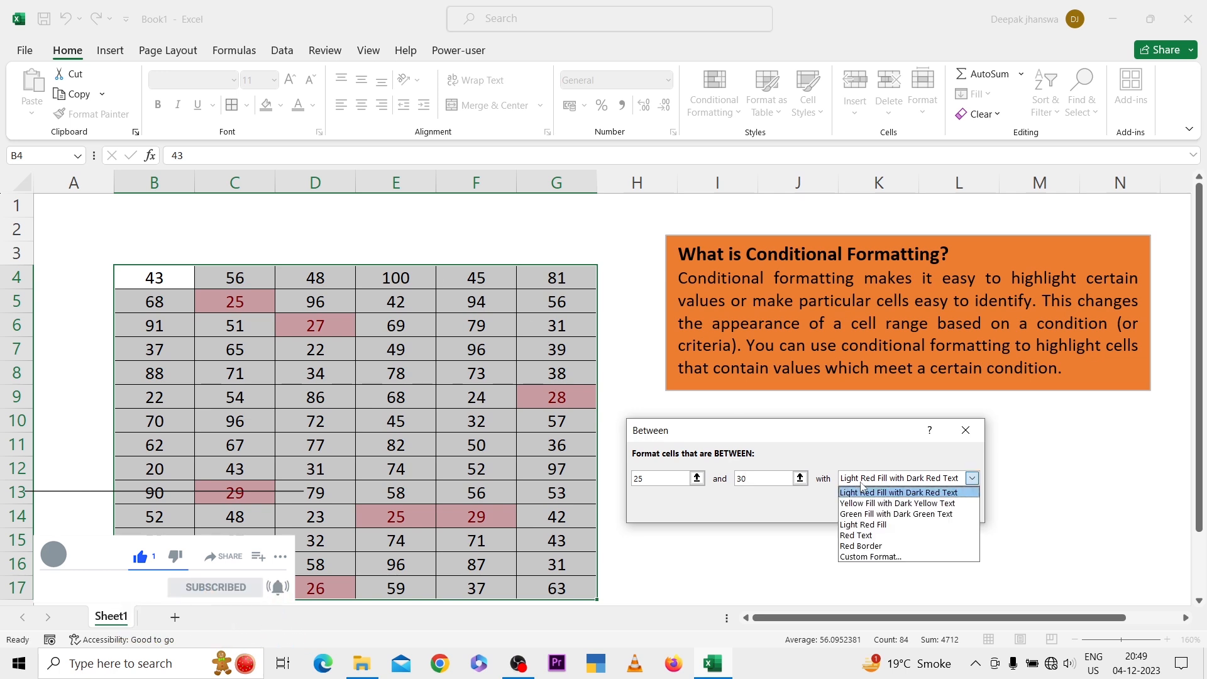
left_click(868, 551)
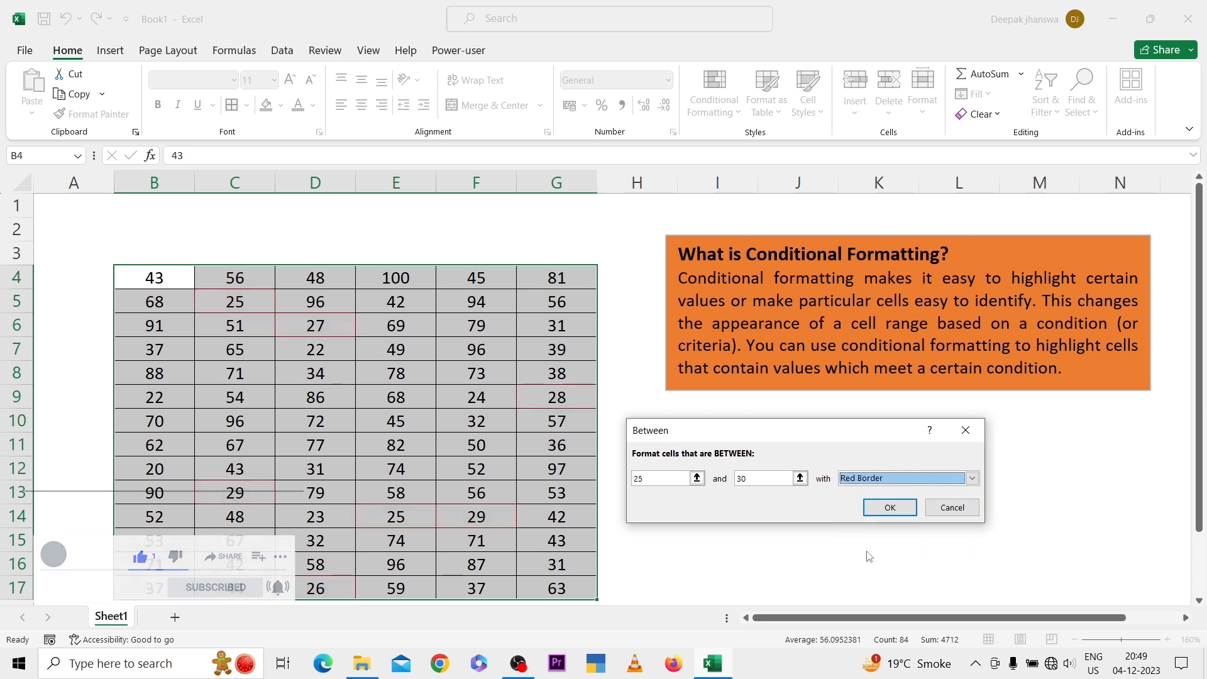
left_click(896, 481)
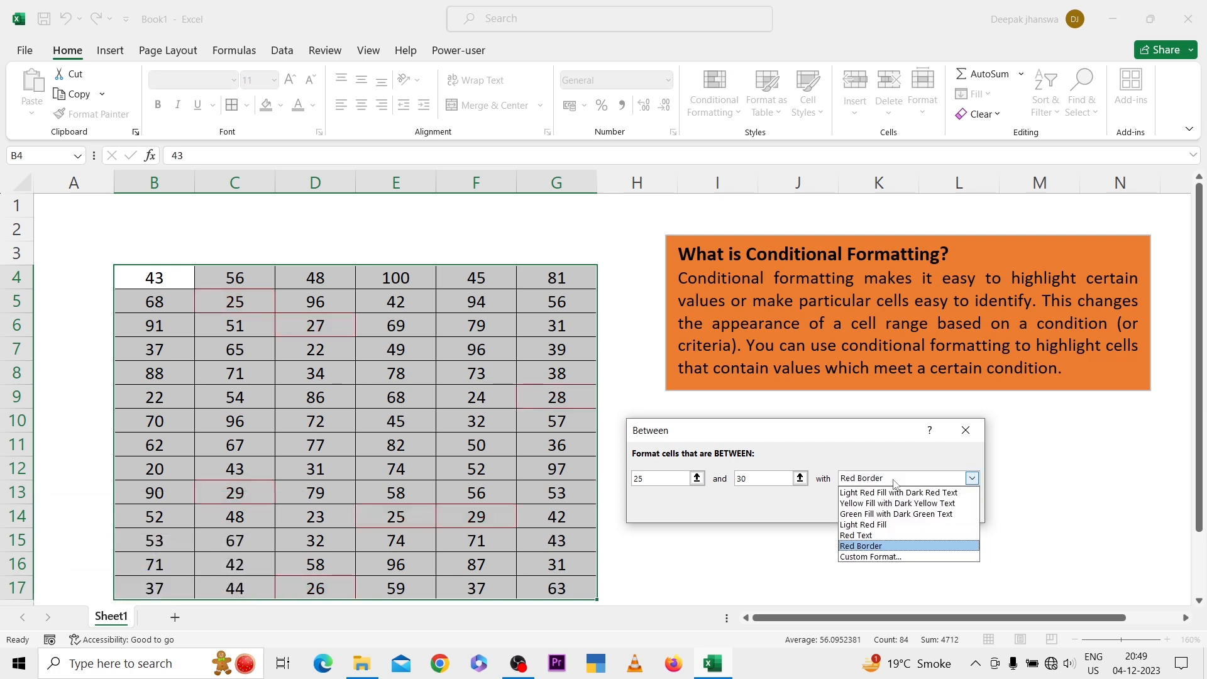
left_click(880, 514)
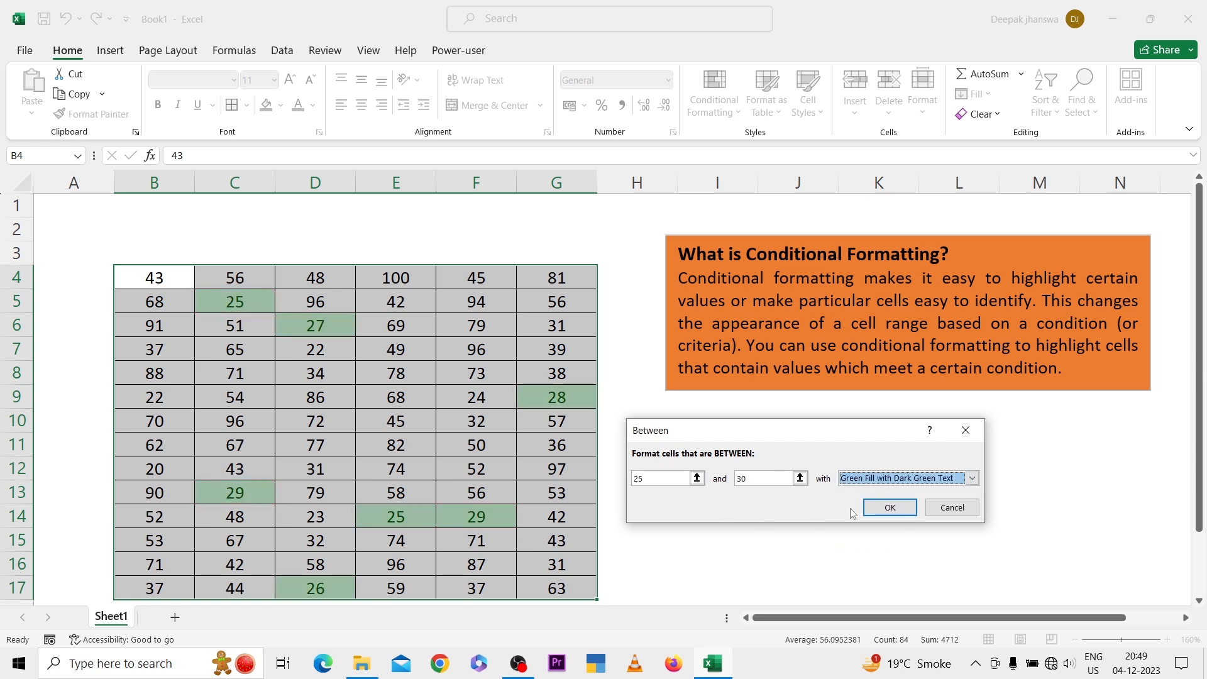
left_click(941, 510)
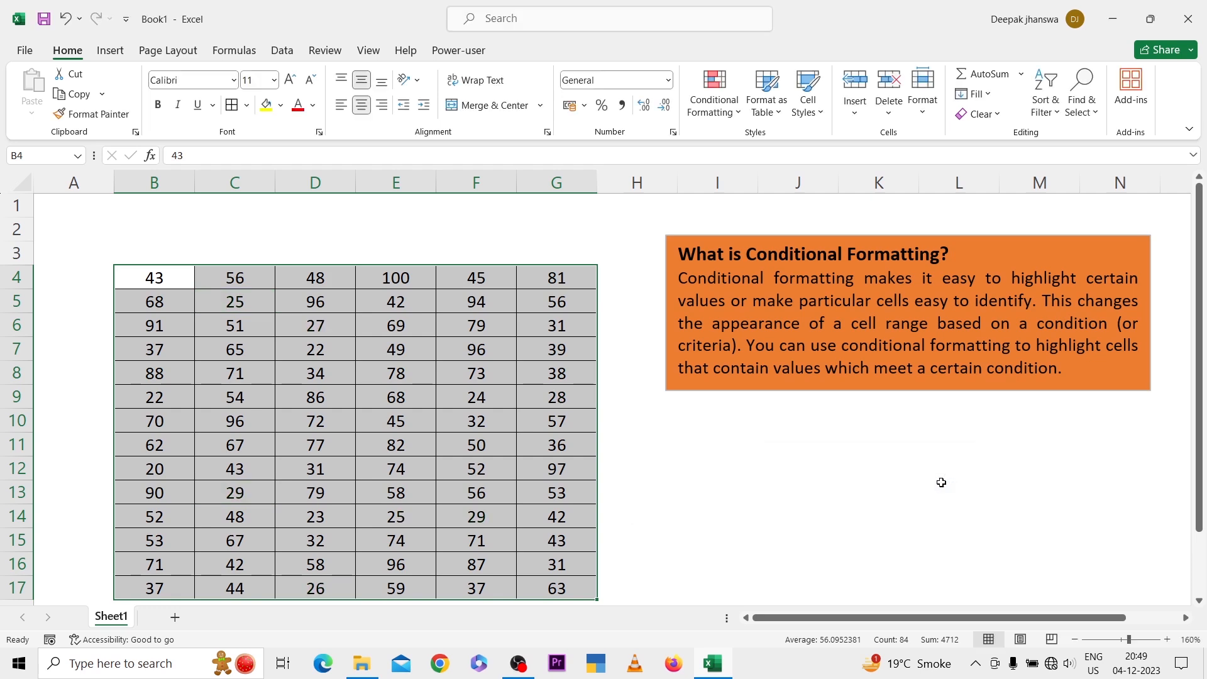
Start an Equal To highlight rule for the selected numbers and try the values 101, 50 and 28
left_click(721, 105)
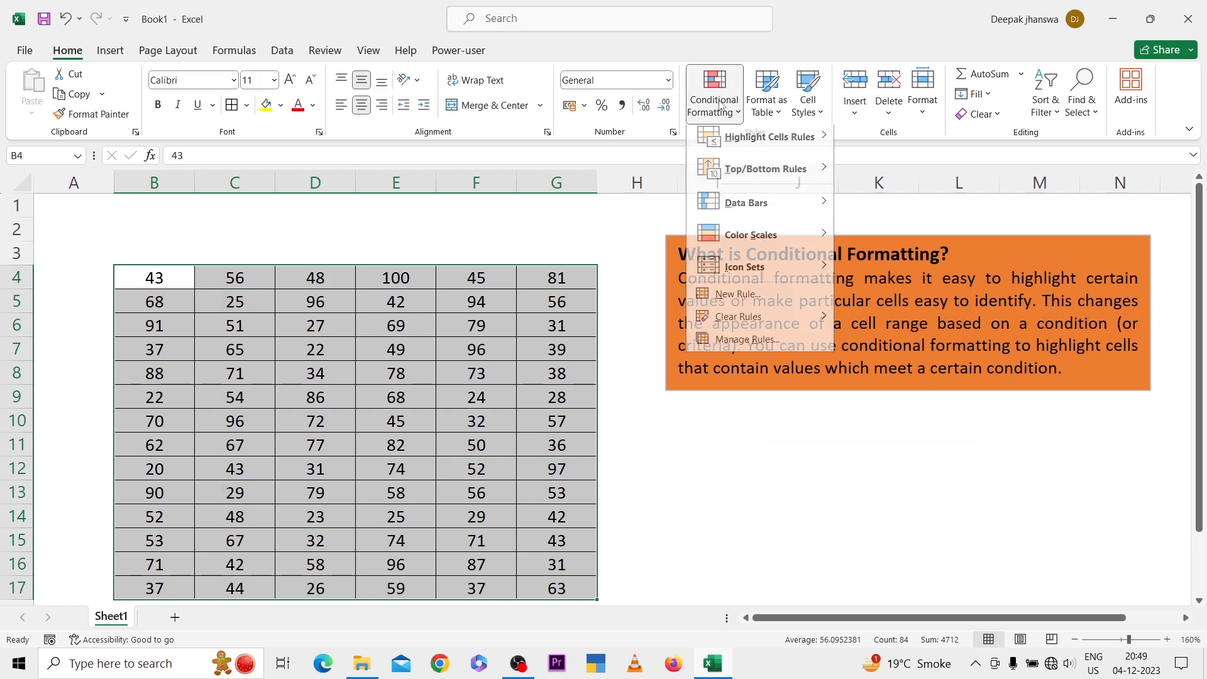
mouse_move(728, 143)
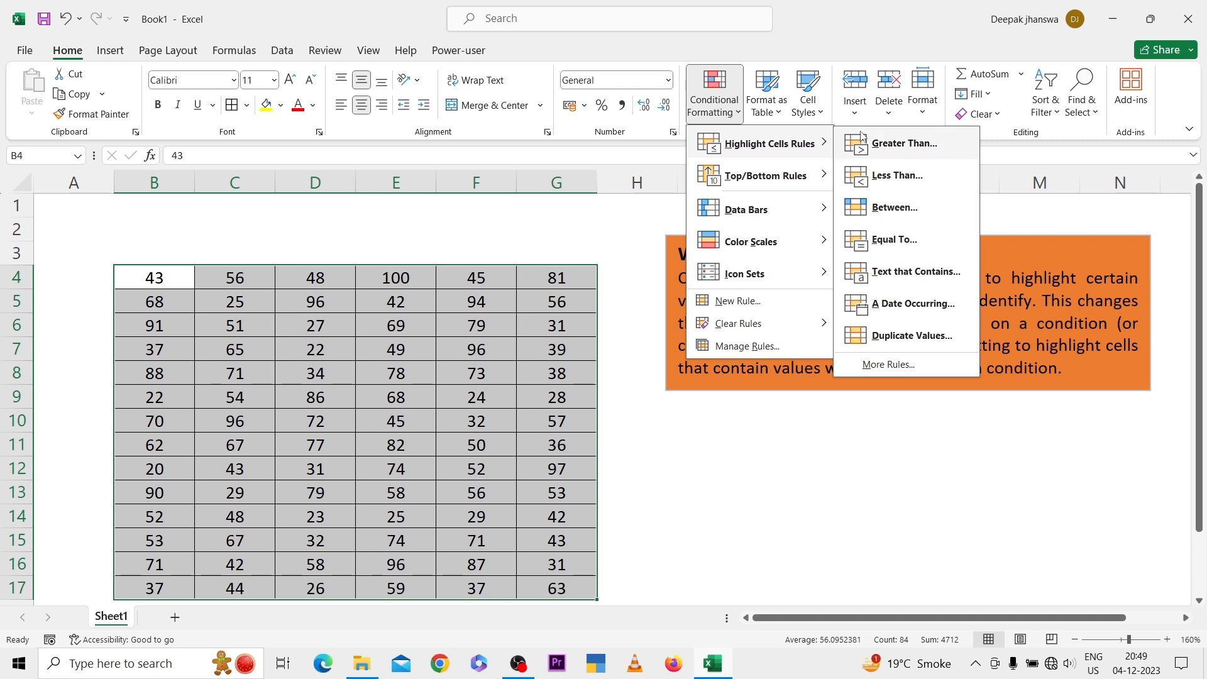
left_click(869, 239)
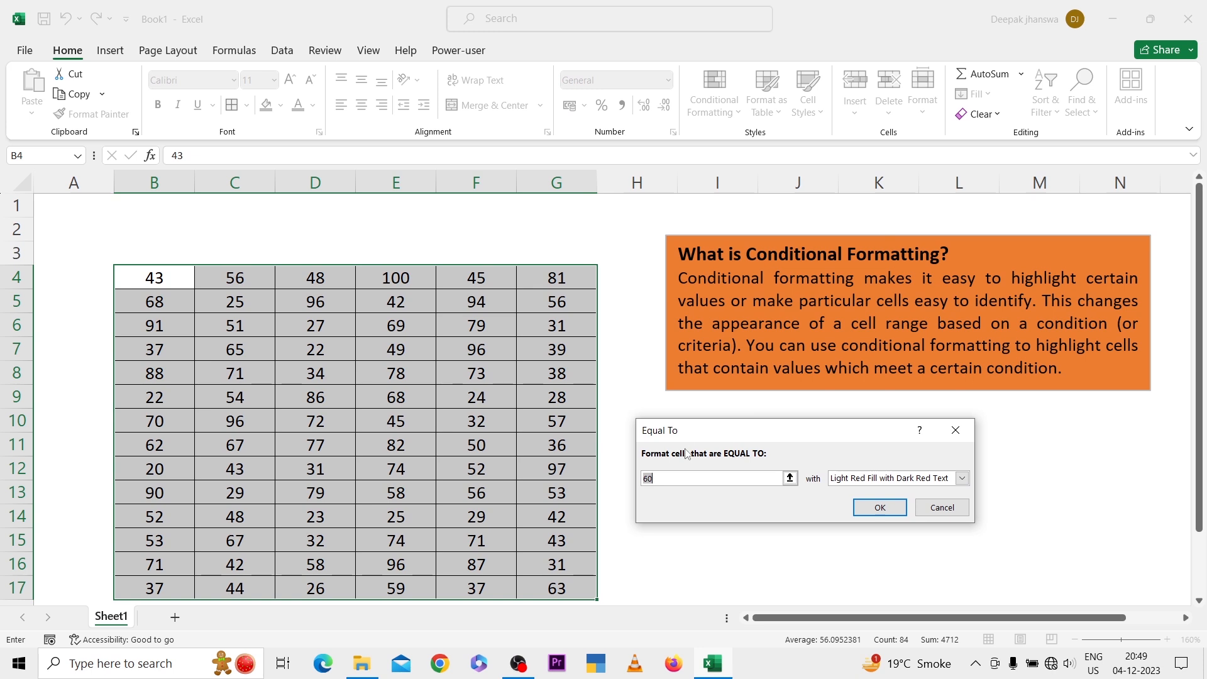
key("BackSpace")
type("101")
type("50")
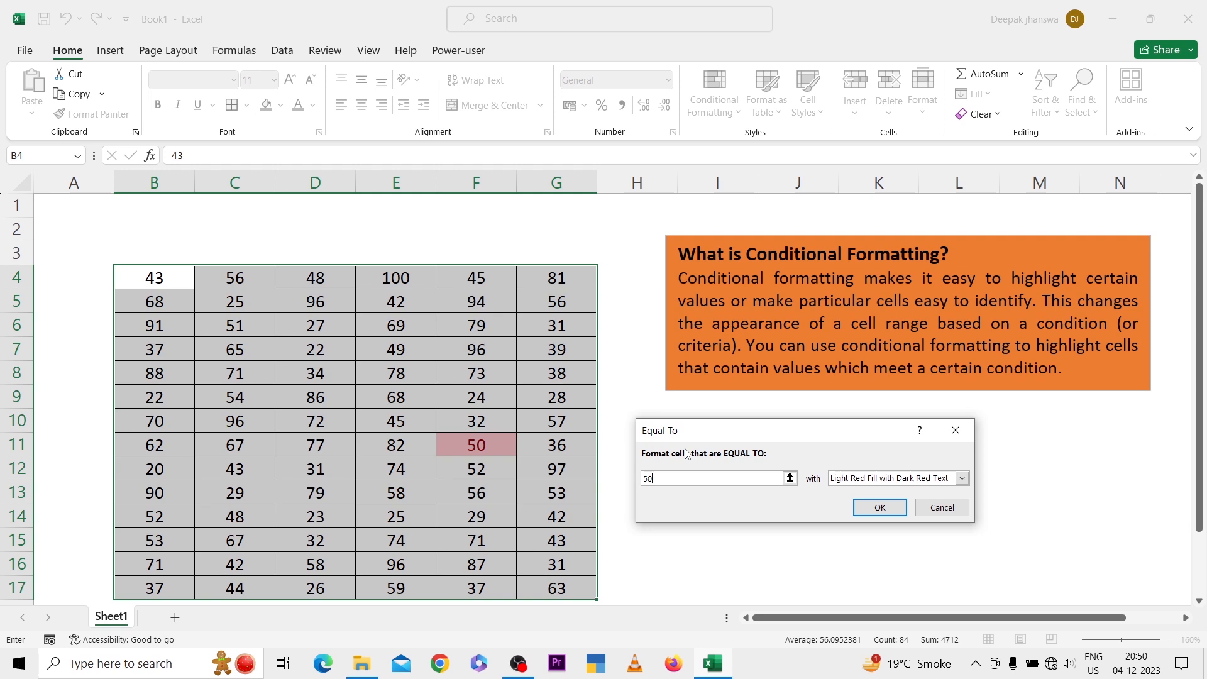
key("BackSpace")
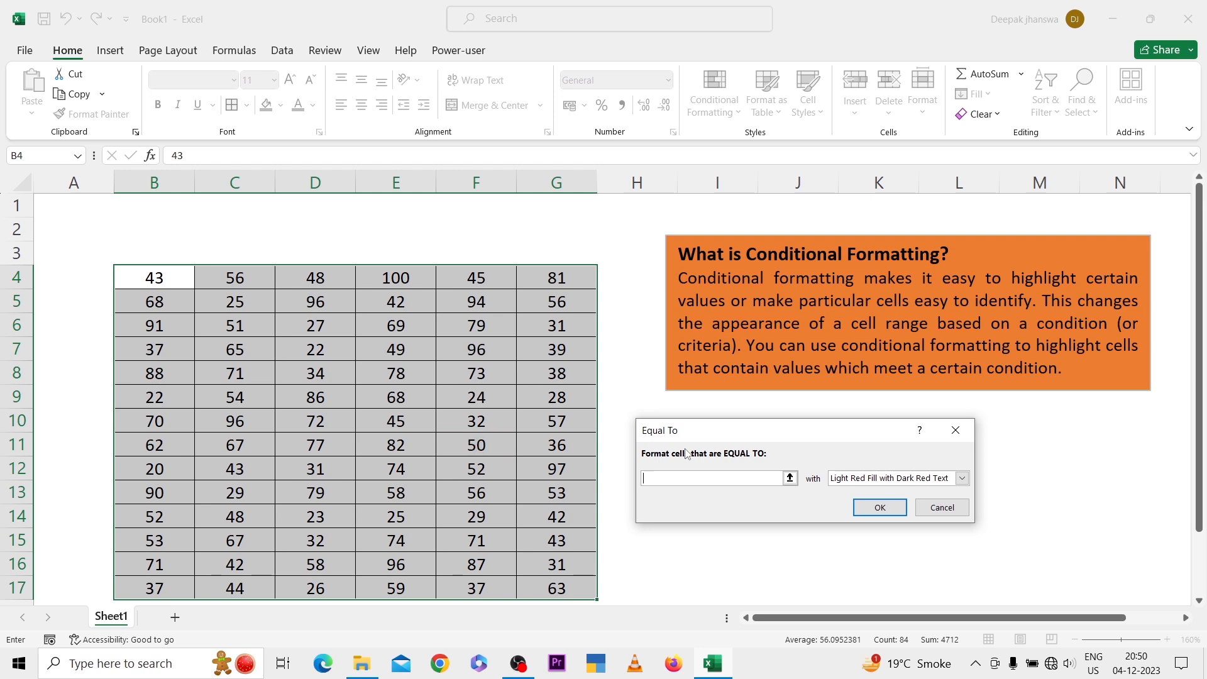
type("28")
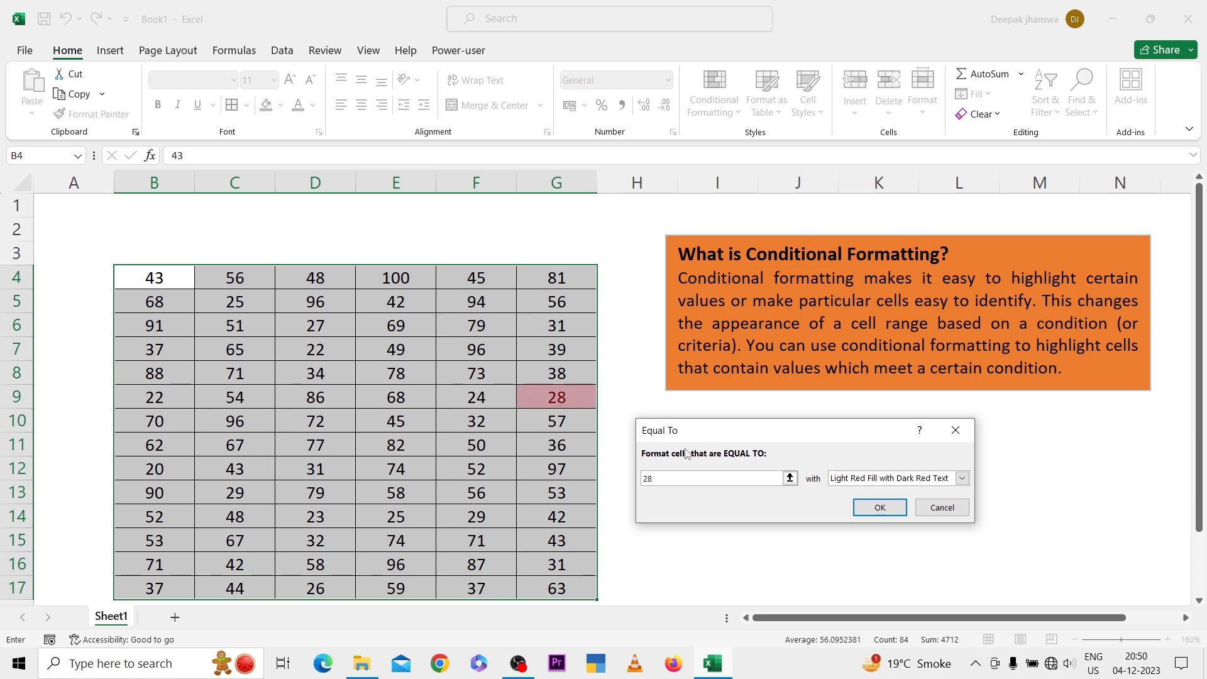
Set the Equal To rule's value to 19 and apply it with Light Red Fill with Dark Red Text
key("BackSpace")
key("BackSpace")
type("19")
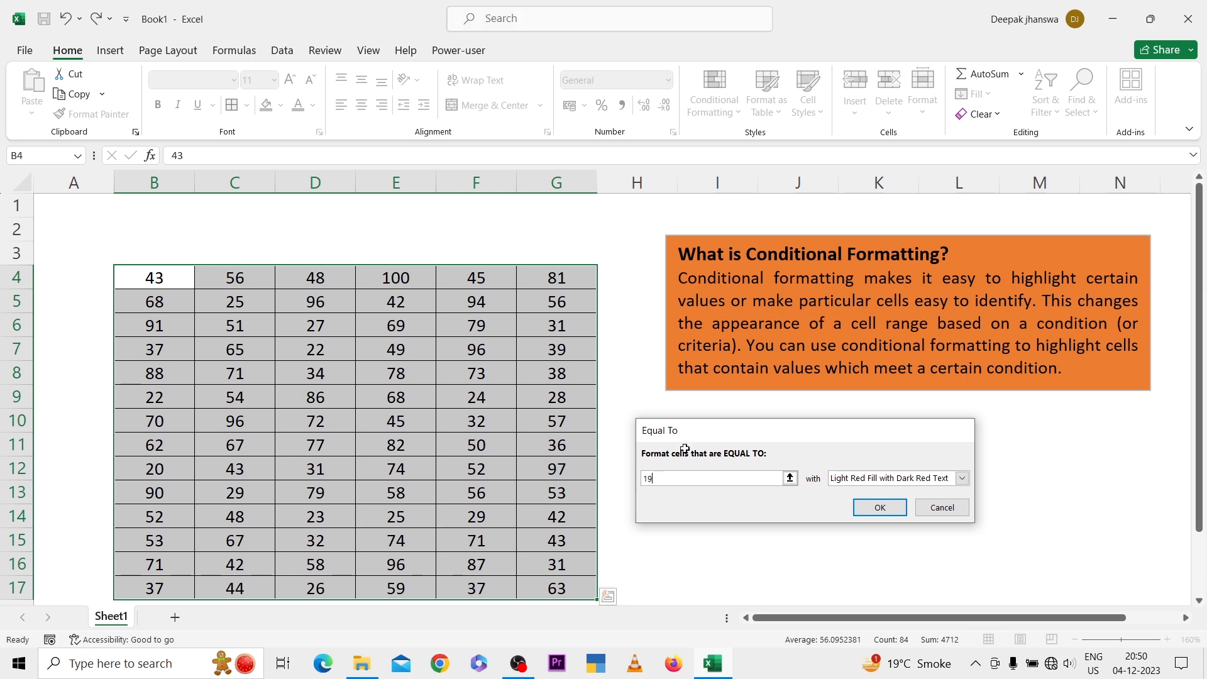
key("Return")
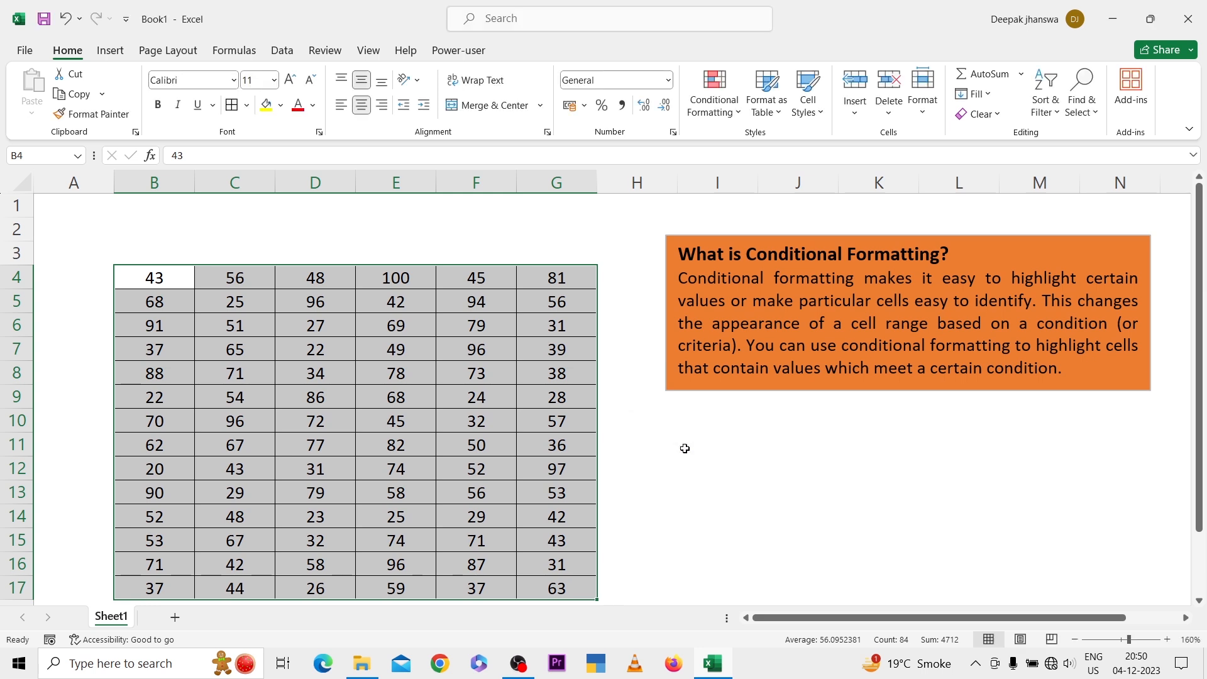
left_click(715, 100)
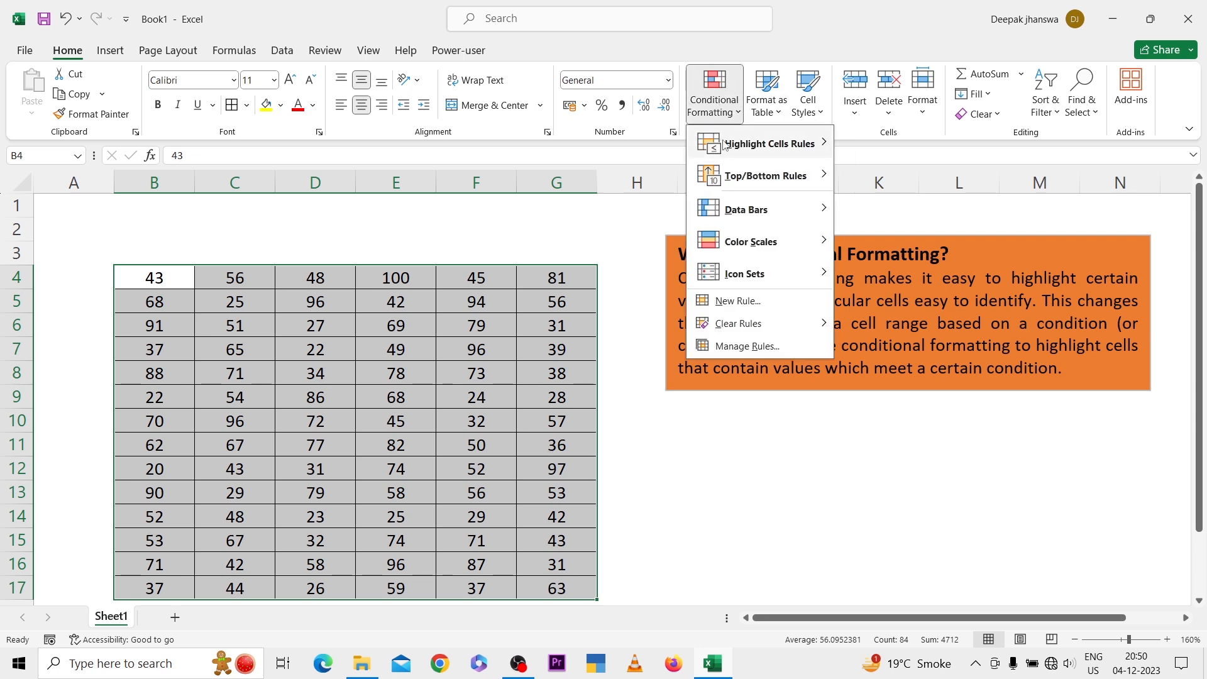
mouse_move(729, 146)
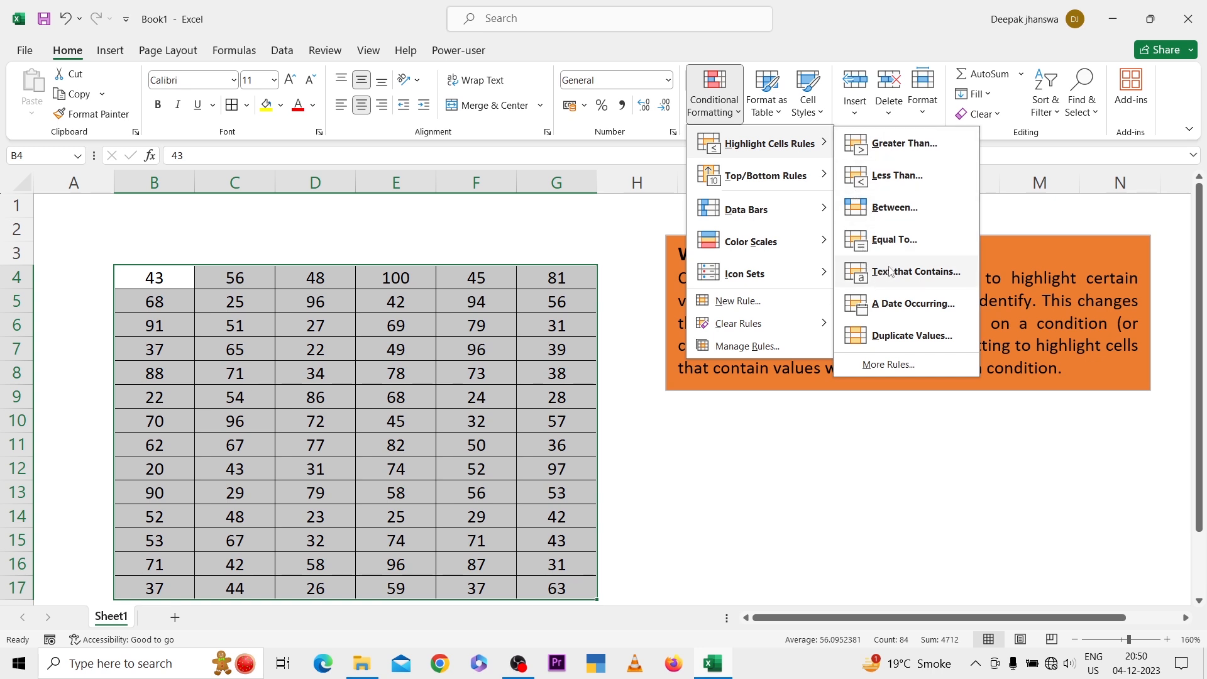
left_click(677, 439)
Start a list of people's names beside the number table, entering three names in cells I13 to I15
scroll(676, 439, "down", 3)
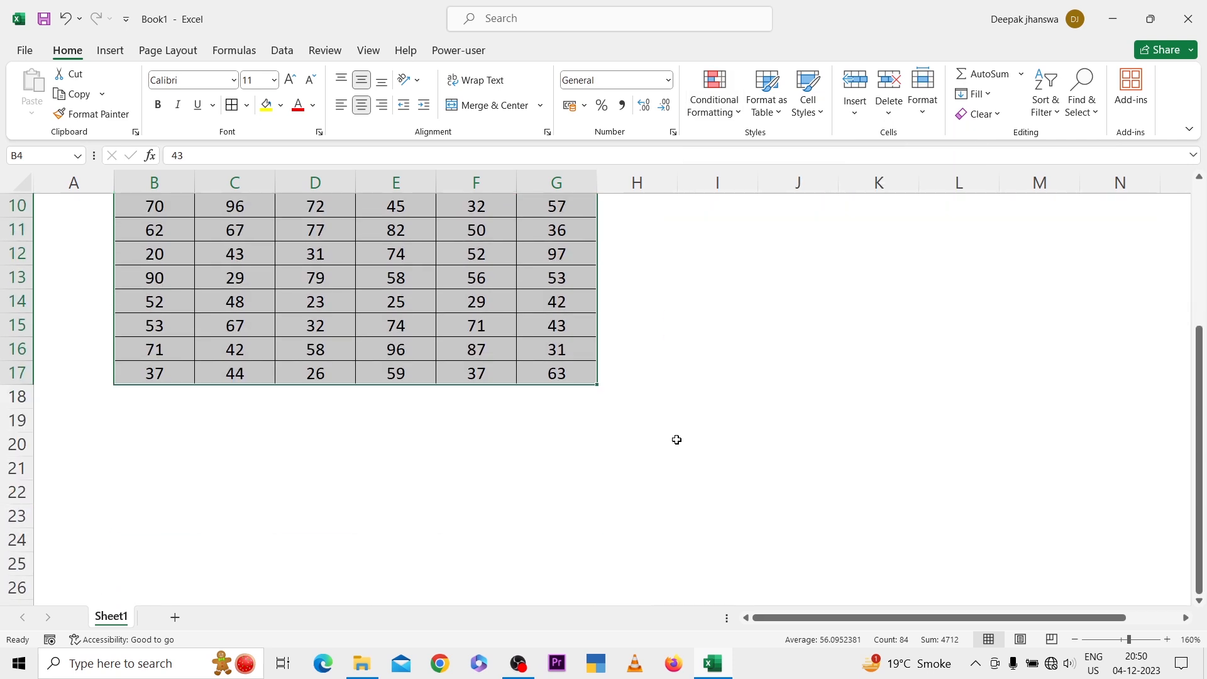
left_click(704, 274)
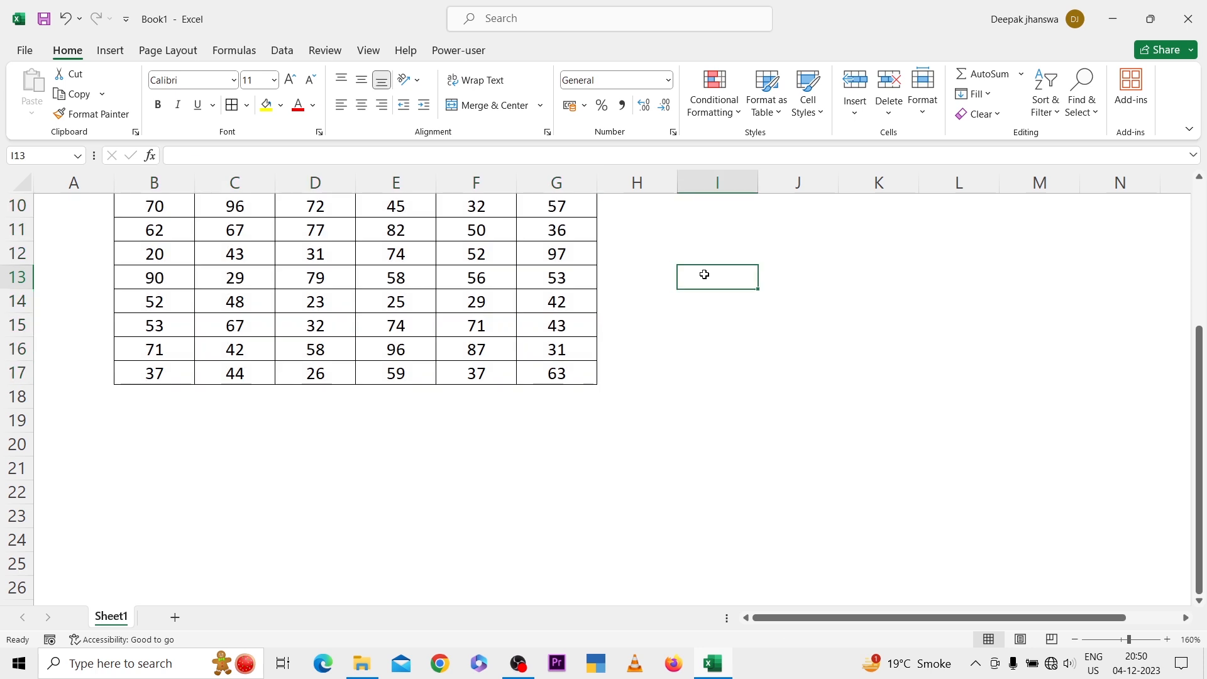
type("Raj")
key("Return")
type("Shyam")
key("Return")
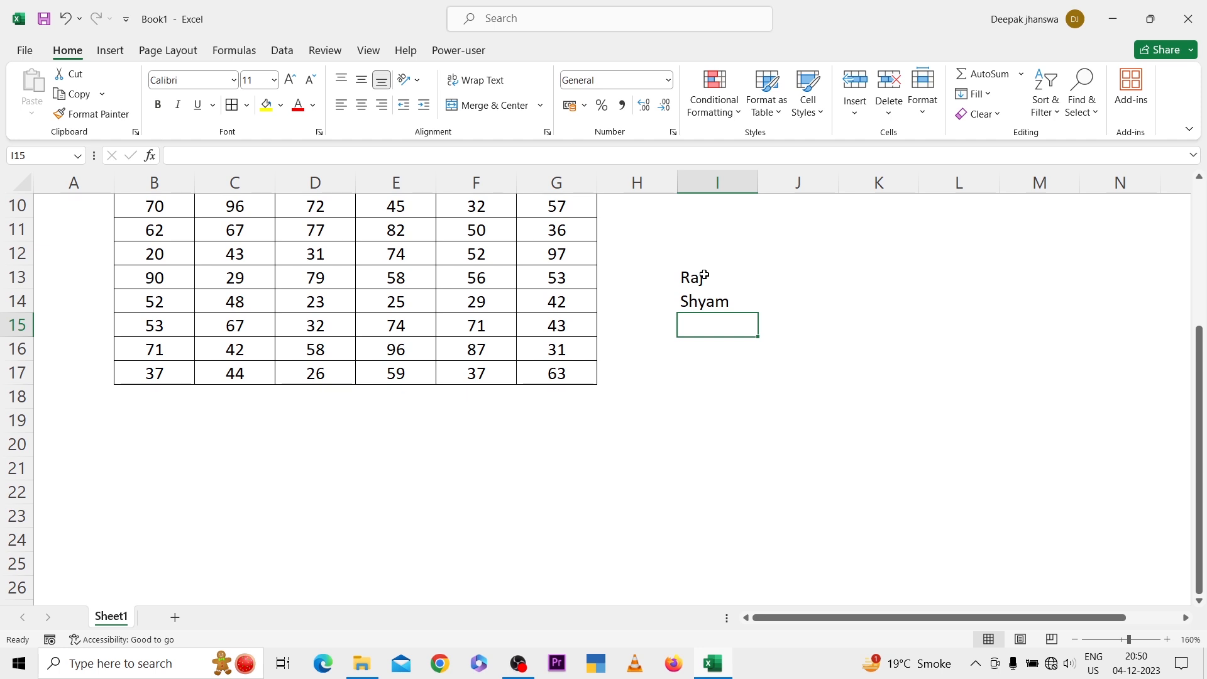
type("Diler ")
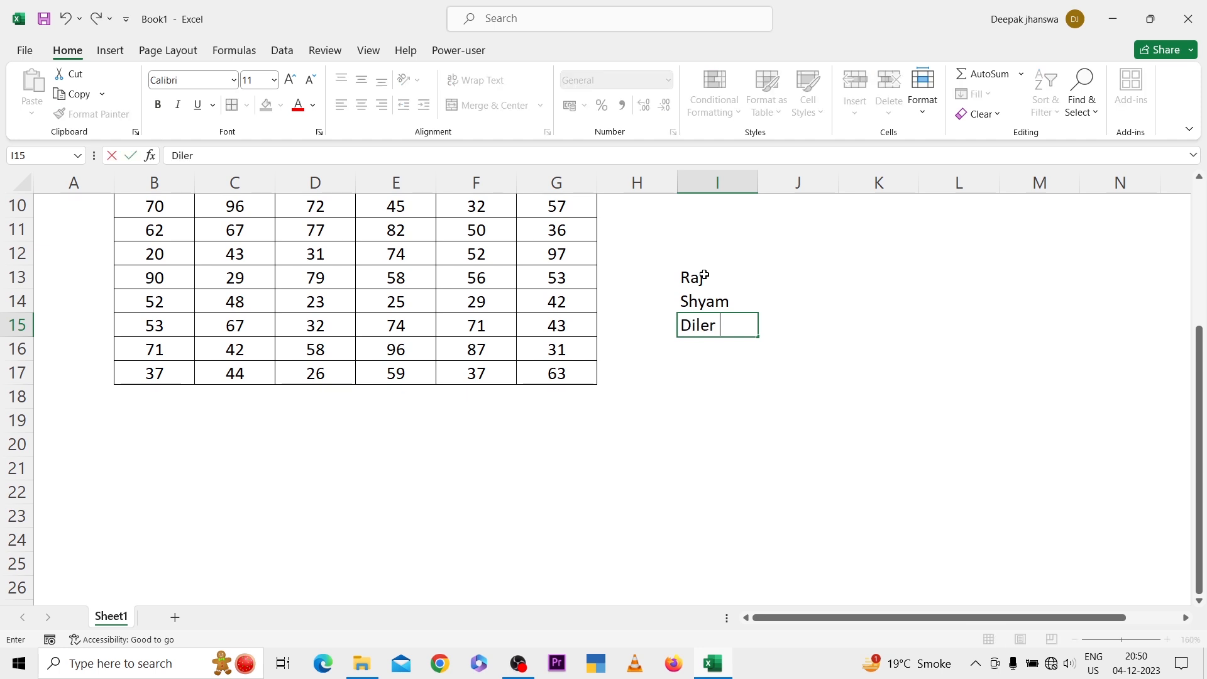
type("Singh")
key("Return")
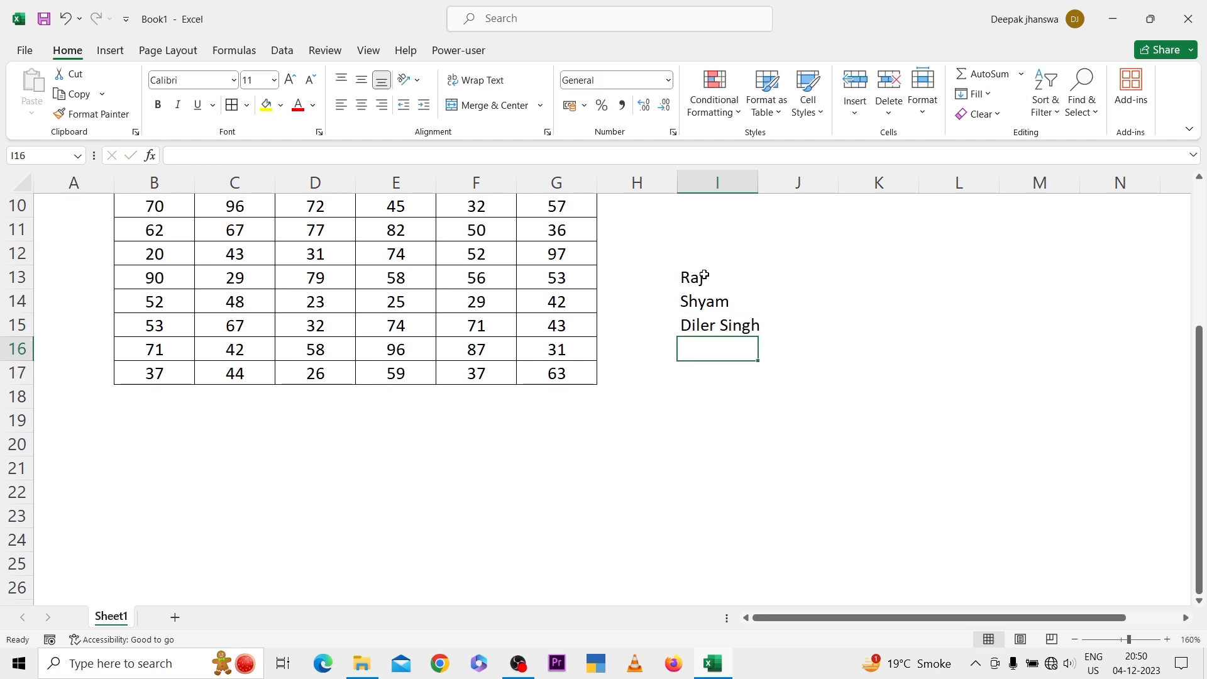
Continue the list with three more first names in cells I16 to I18
type("Gourav")
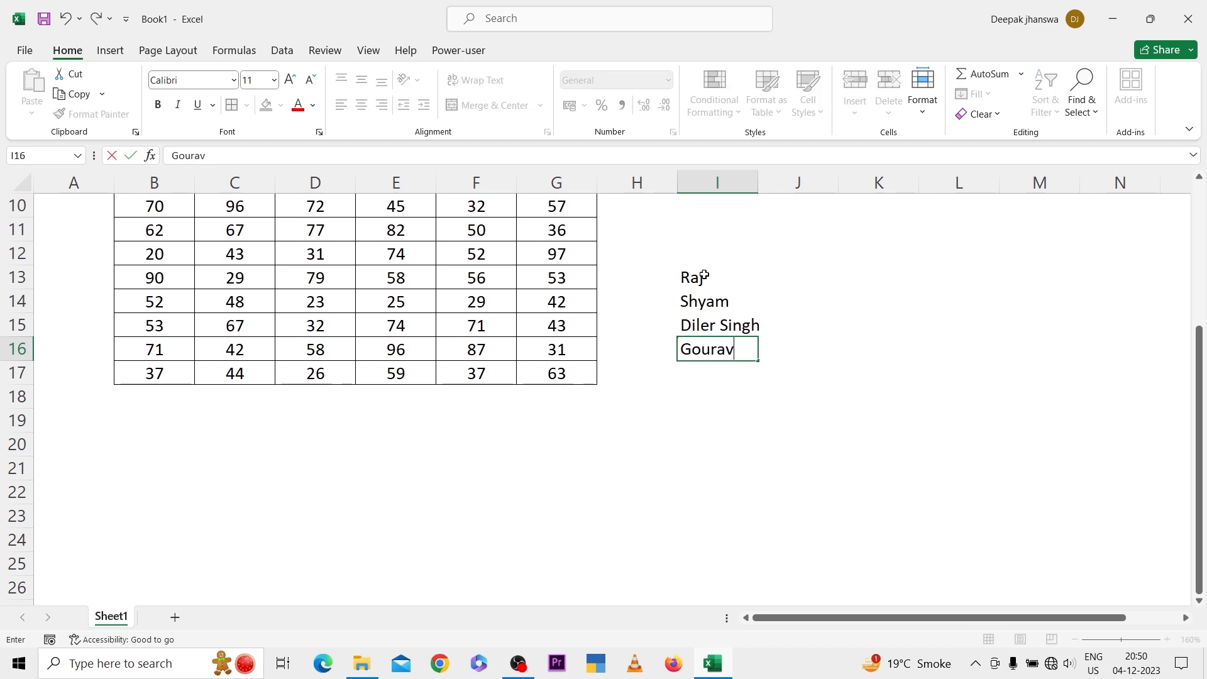
key("Return")
type("Pankaj")
key("Return")
type("Shivam")
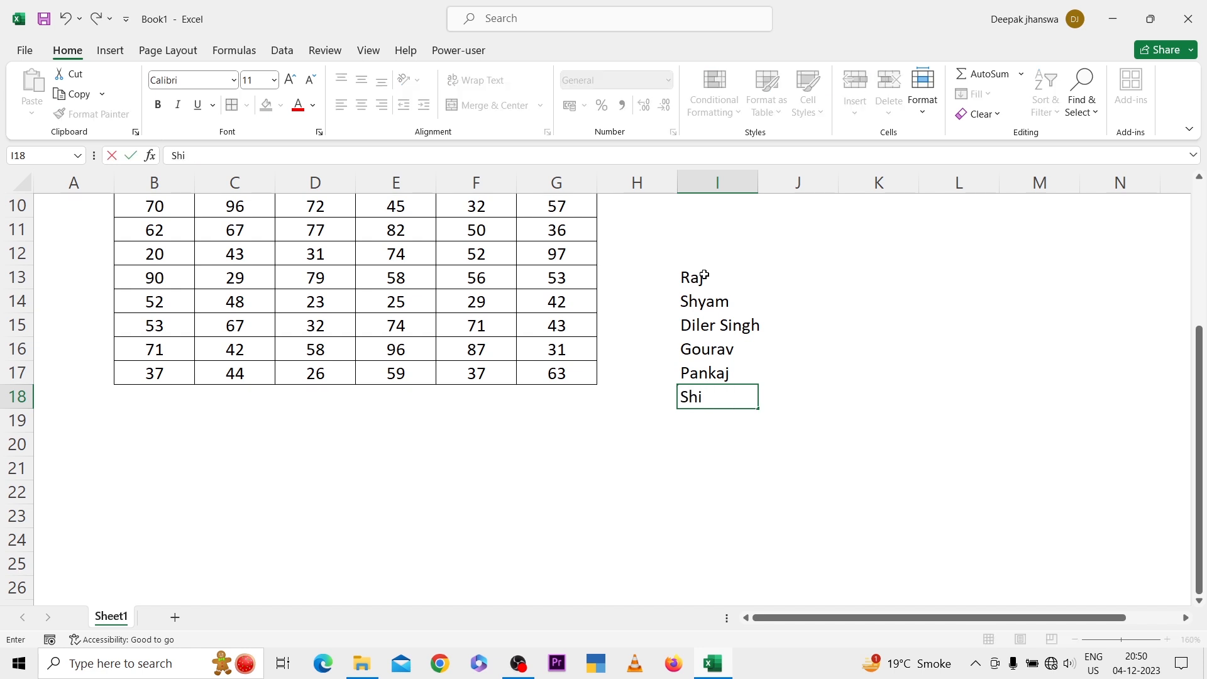
key("Return")
Complete the name list with five more first names in cells I19 to I23
type("Radha")
key("Return")
type("Kanchan")
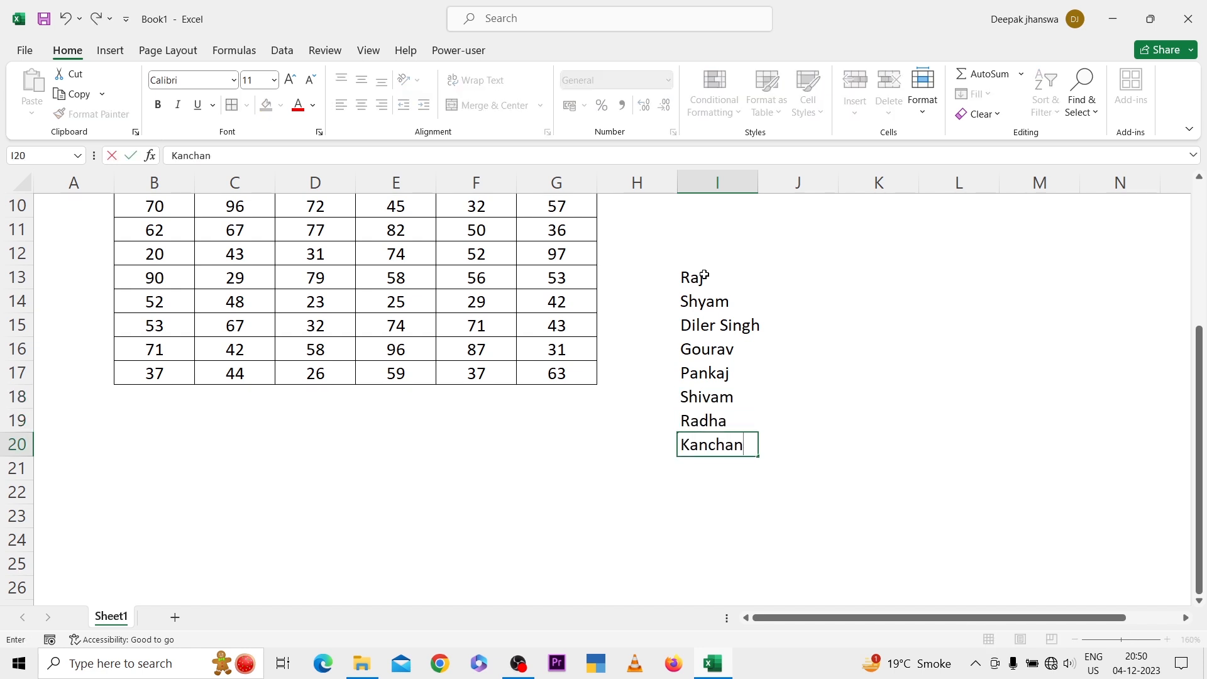
key("Return")
type("Radhika")
key("Return")
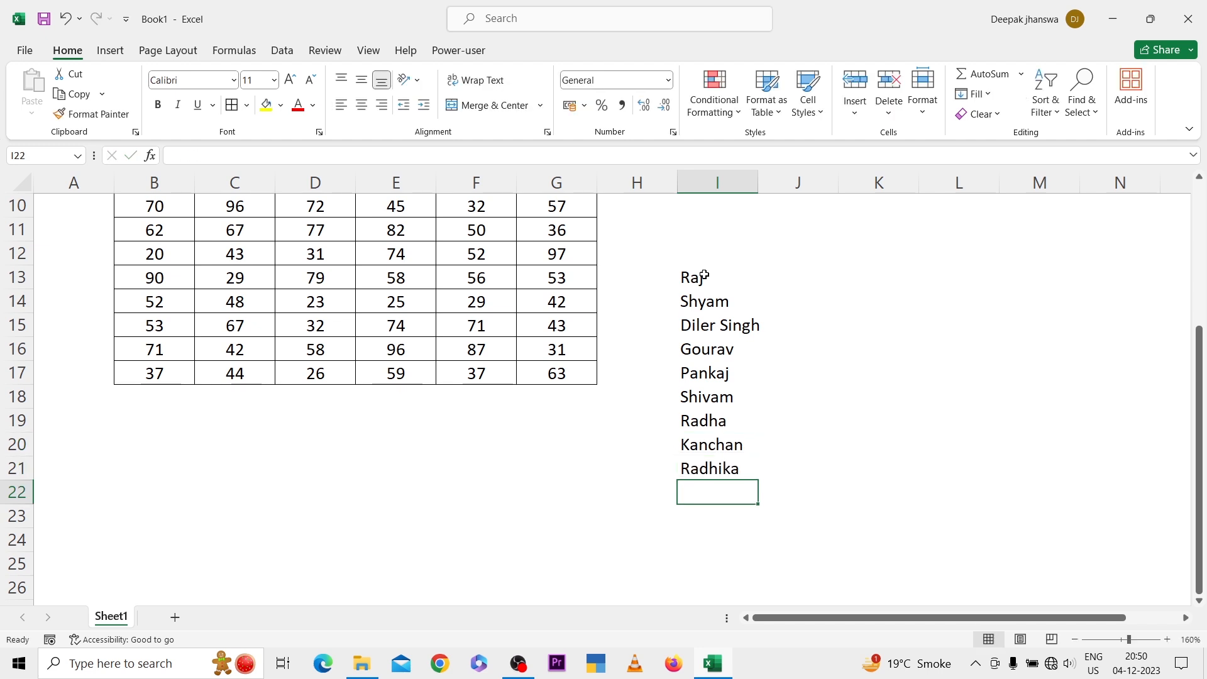
type("Raju")
key("Return")
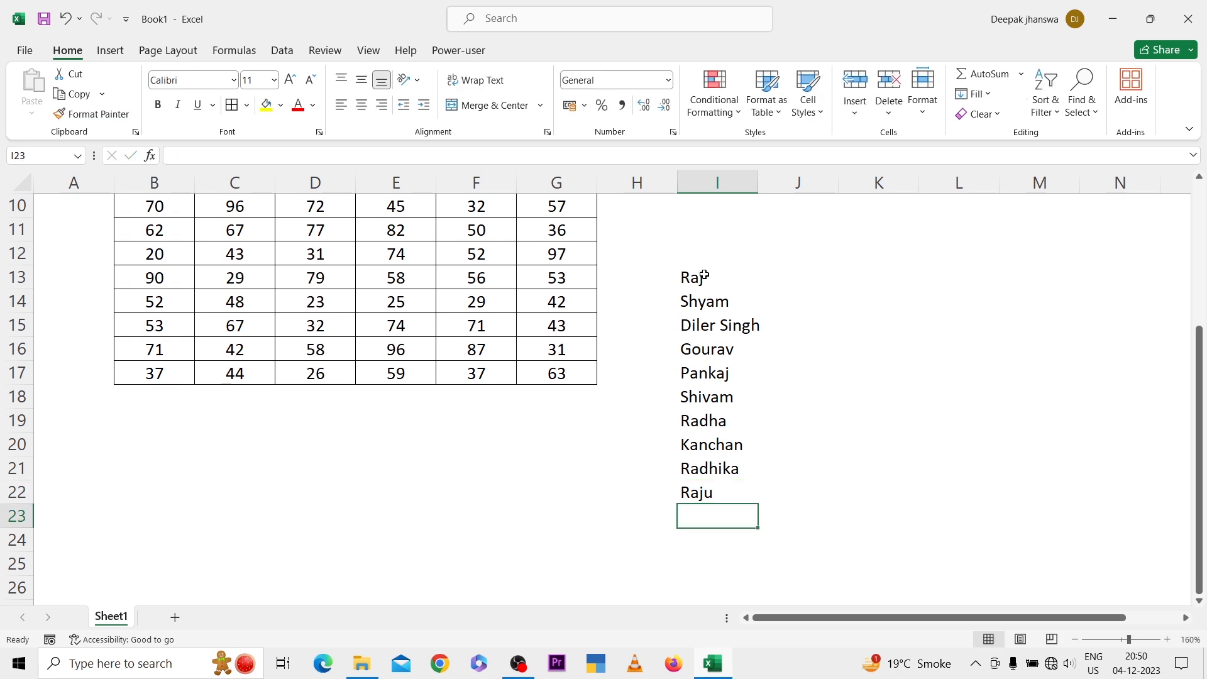
type("Sunil")
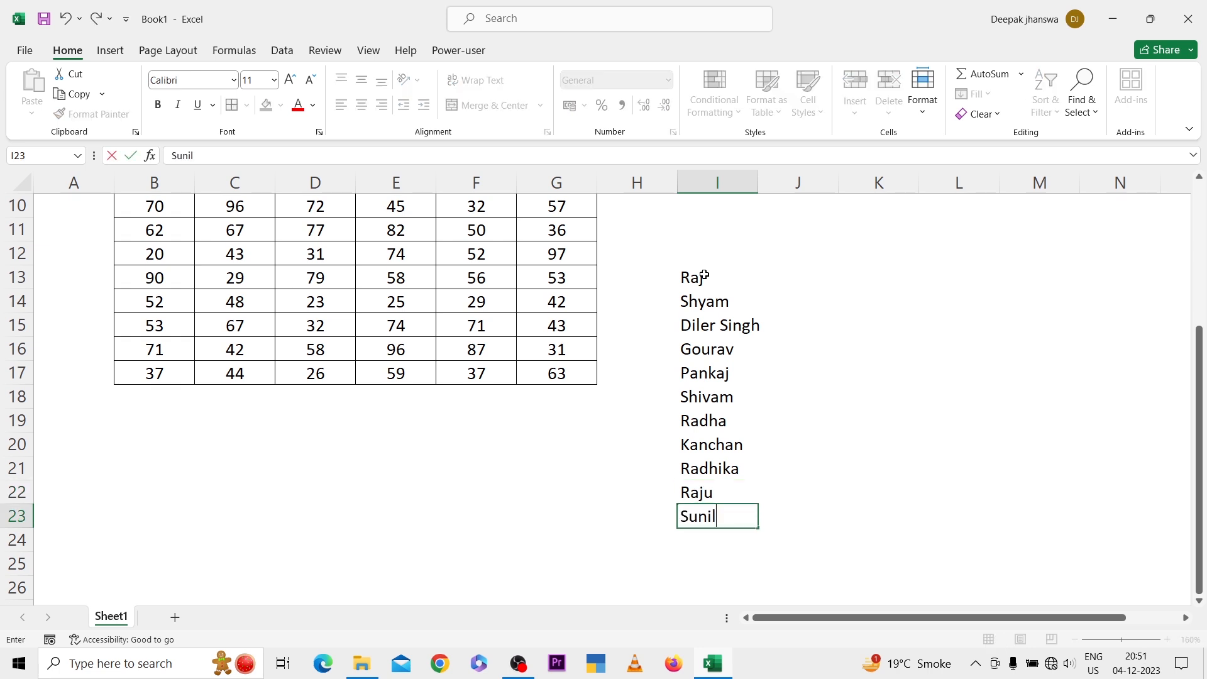
Select the name list in I13:I23 and start a Text That Contains highlight rule with the dialog clear of the list
left_click(704, 275)
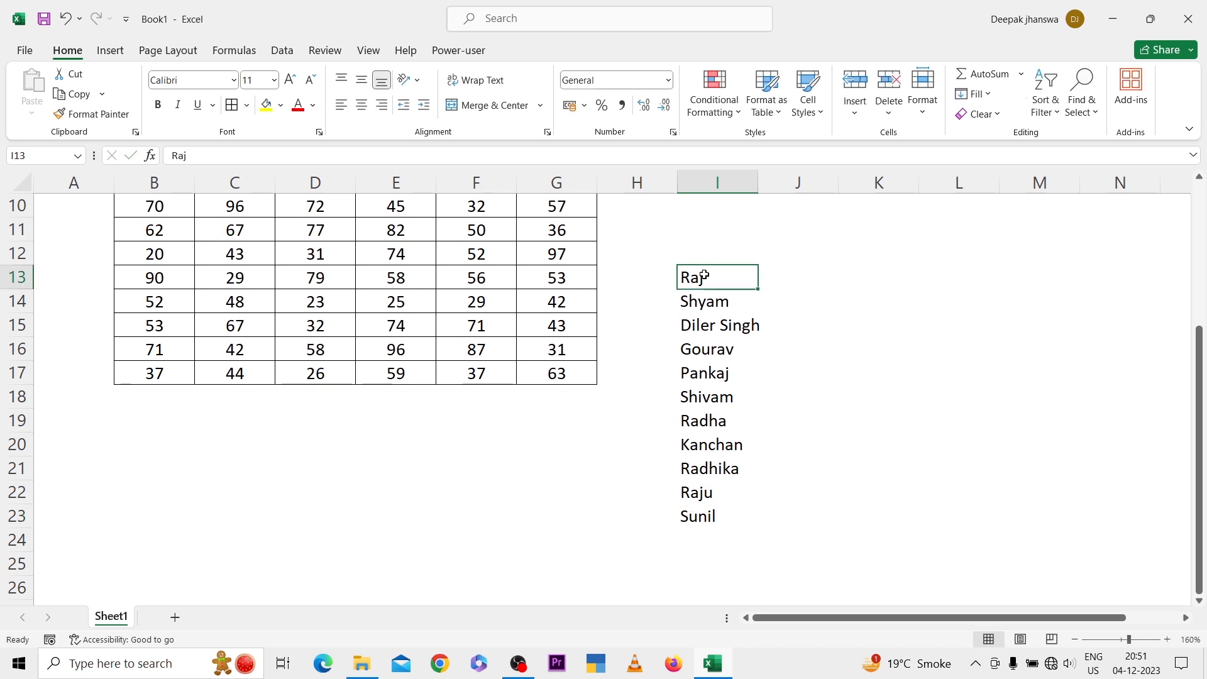
key("ctrl+shift+Down")
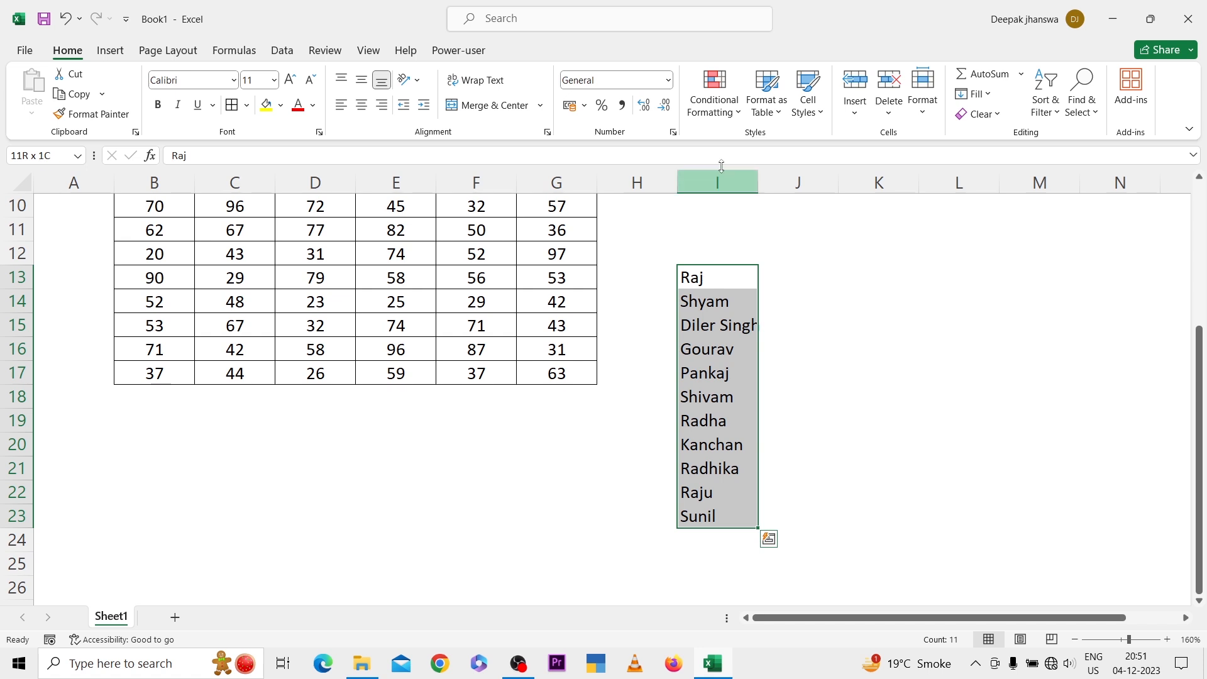
left_click(722, 120)
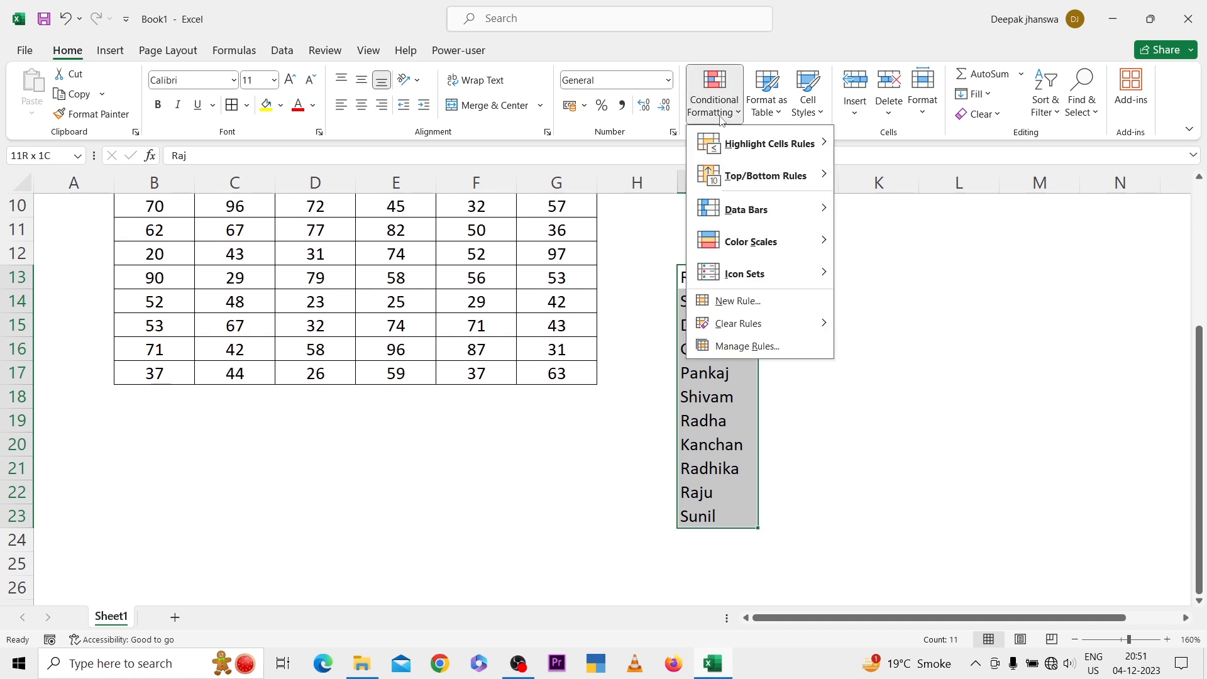
mouse_move(775, 143)
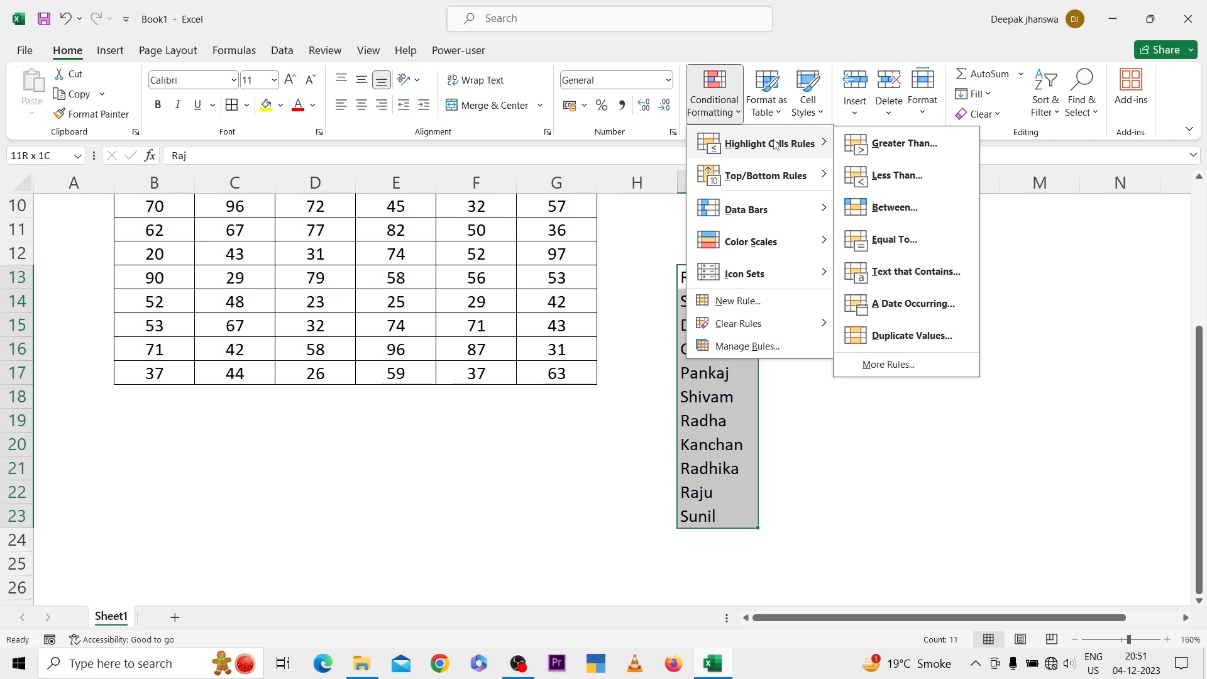
left_click(899, 272)
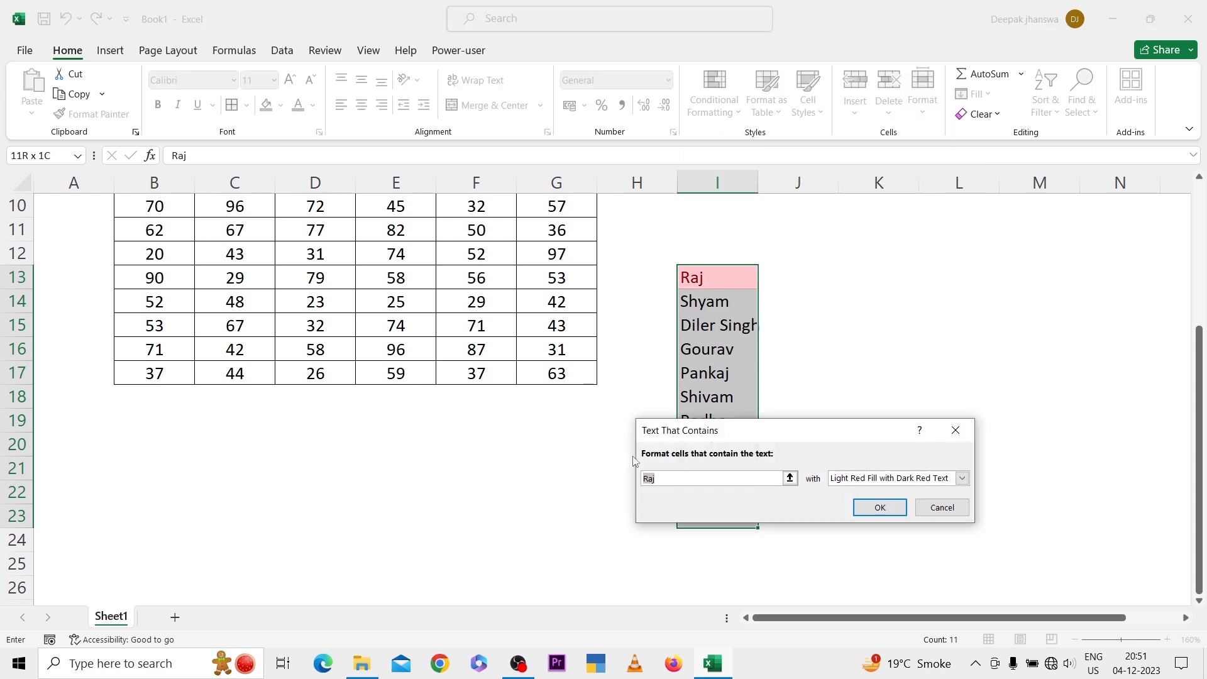
left_click_drag(688, 439, 307, 446)
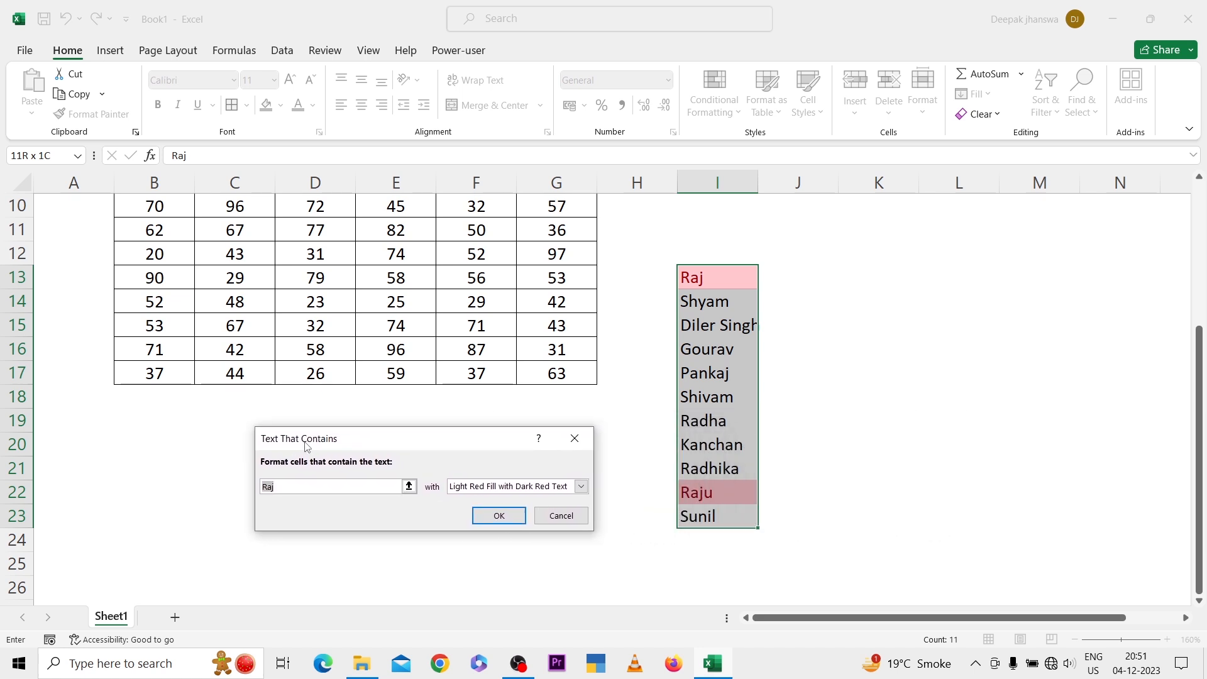
Preview the Text That Contains rule with the text "r", "ra" and a short first name, and cancel it
key("BackSpace")
type("r")
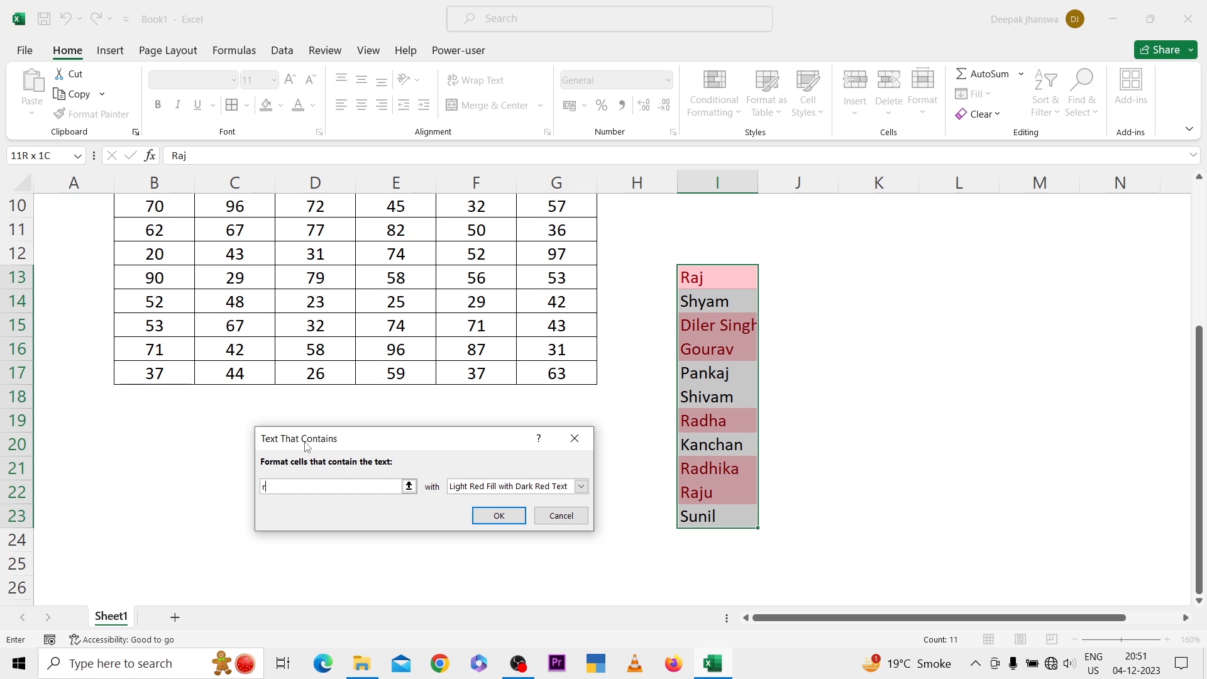
type("a")
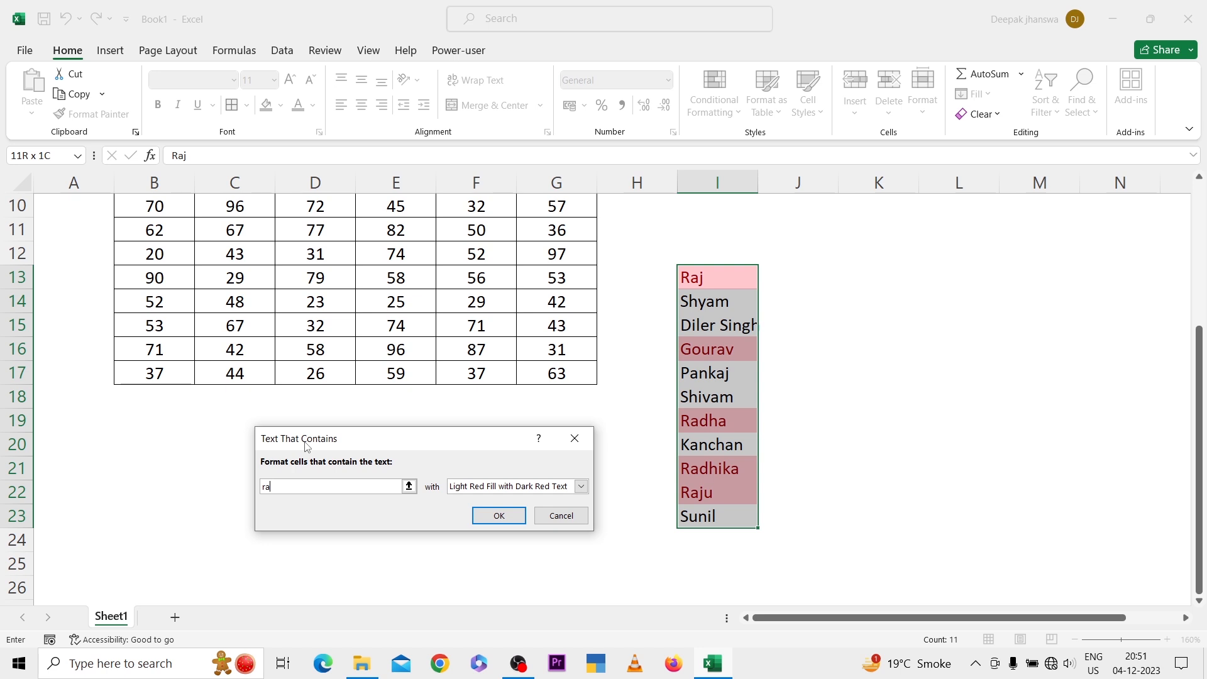
type("j")
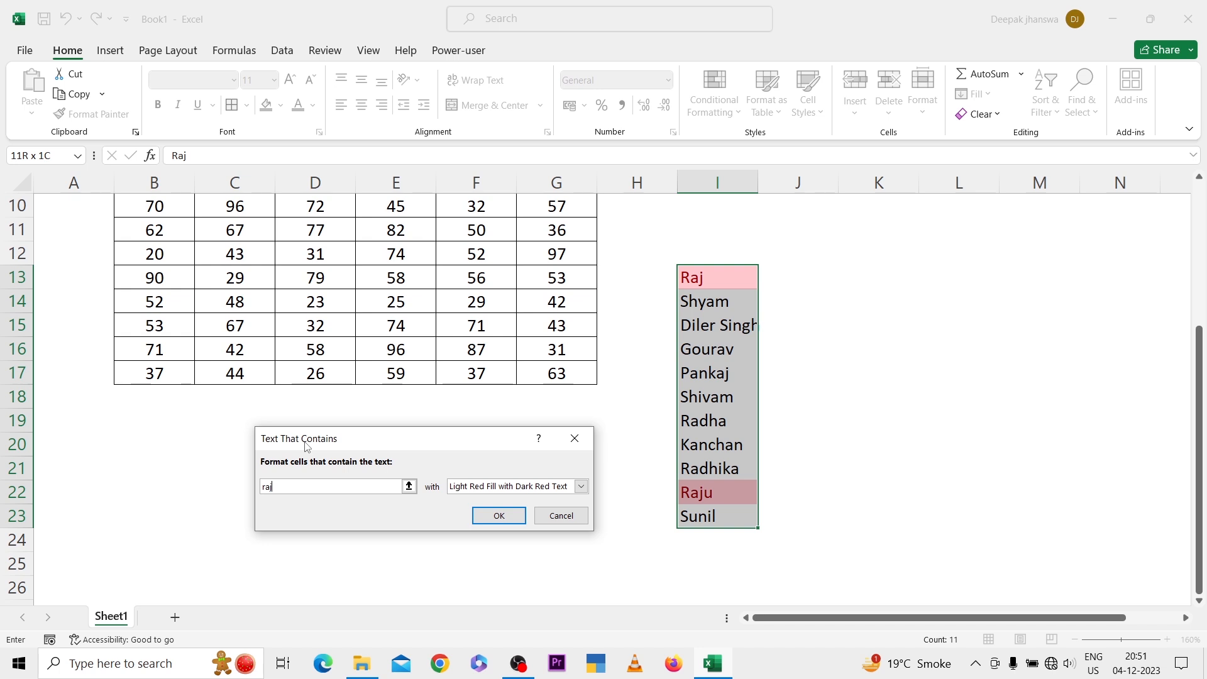
key("Escape")
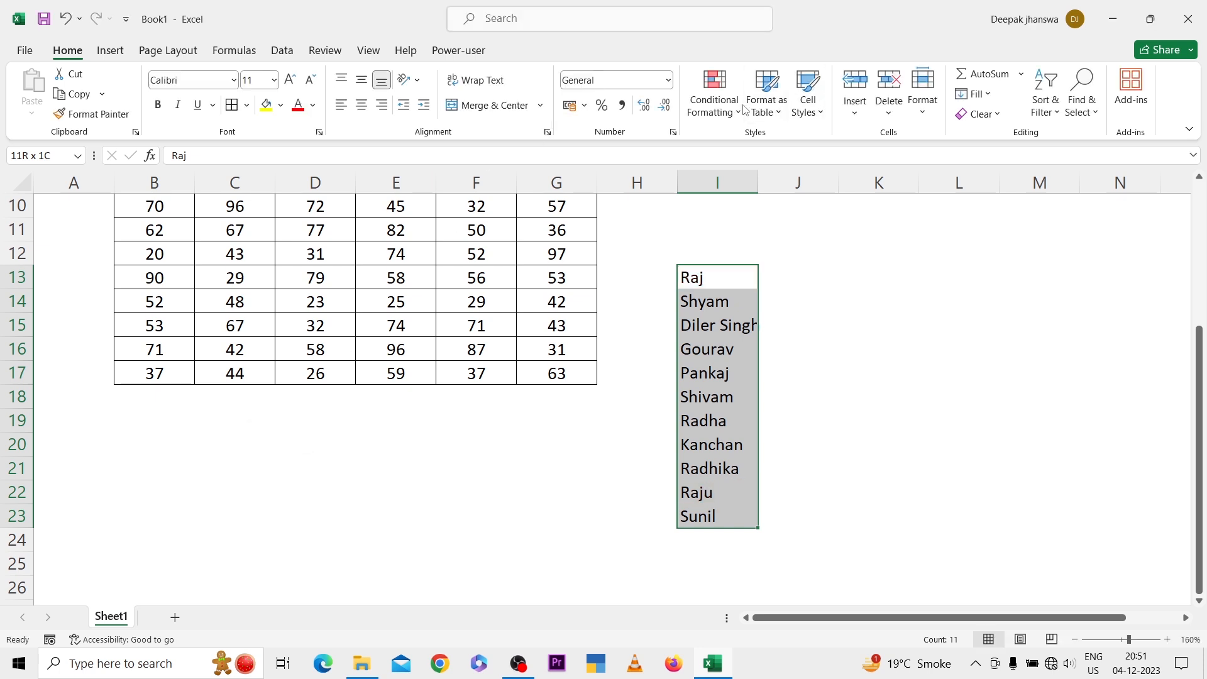
left_click(725, 111)
mouse_move(734, 144)
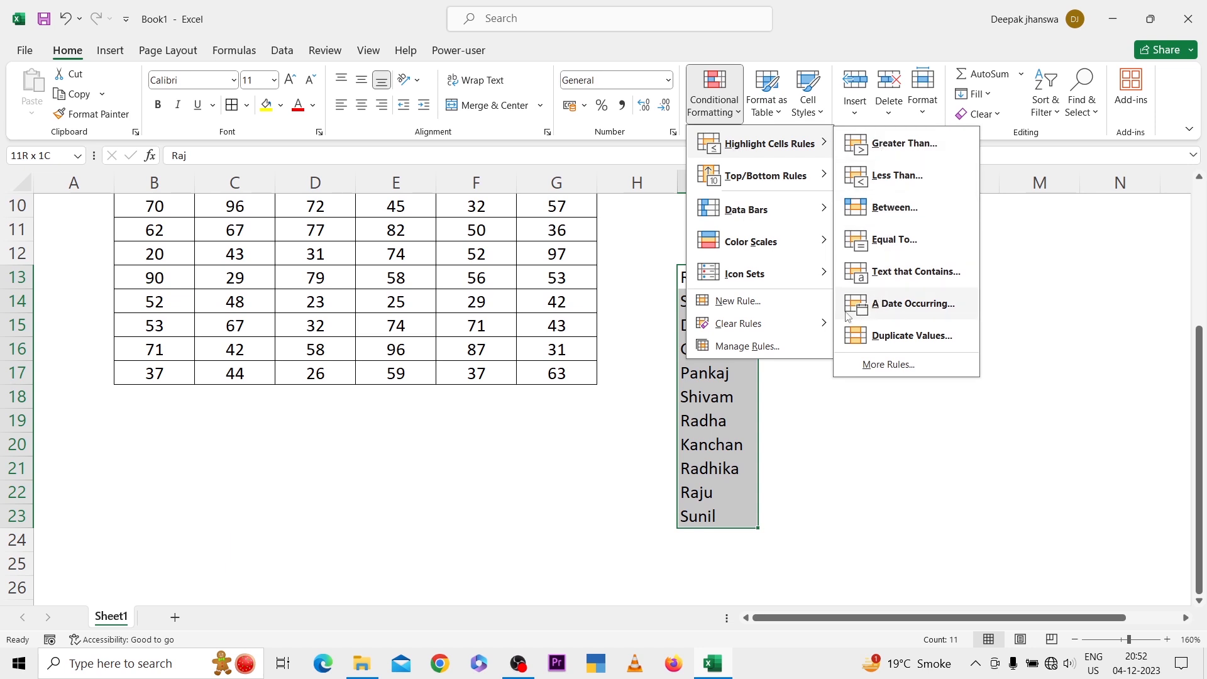
key("Escape")
key("Escape")
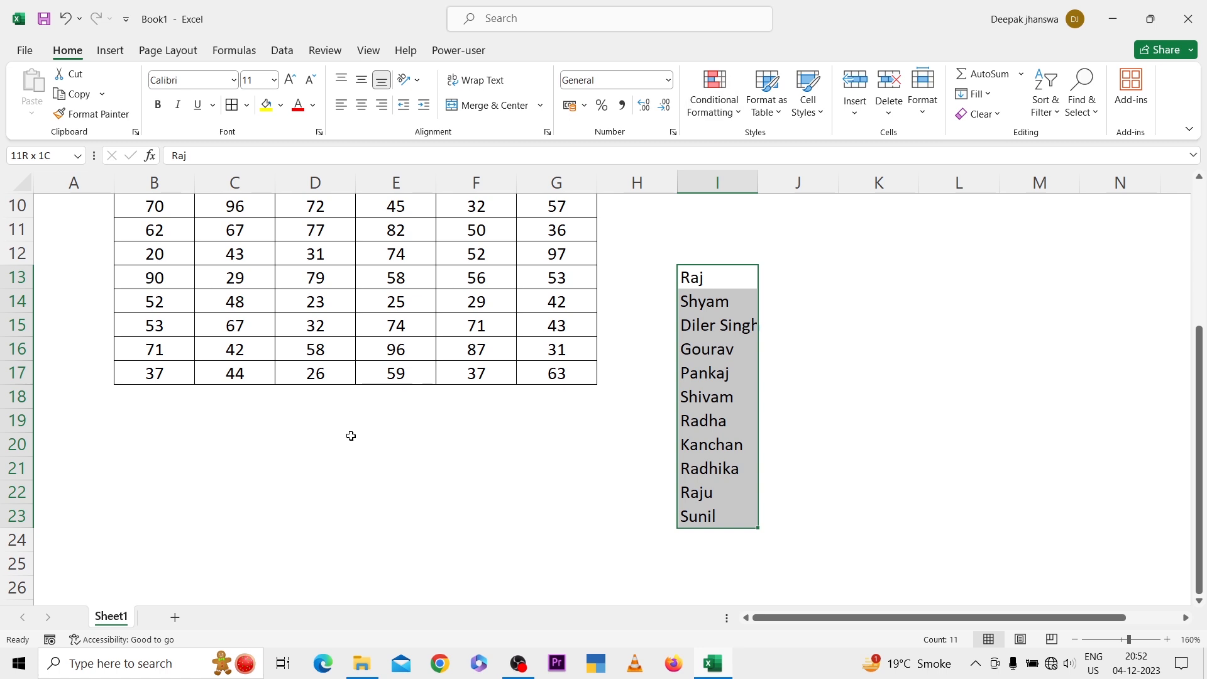
Enter the current date, 04-12-2023, in cell C23 and fill the daily date series down to C32
scroll(351, 435, "down", 2)
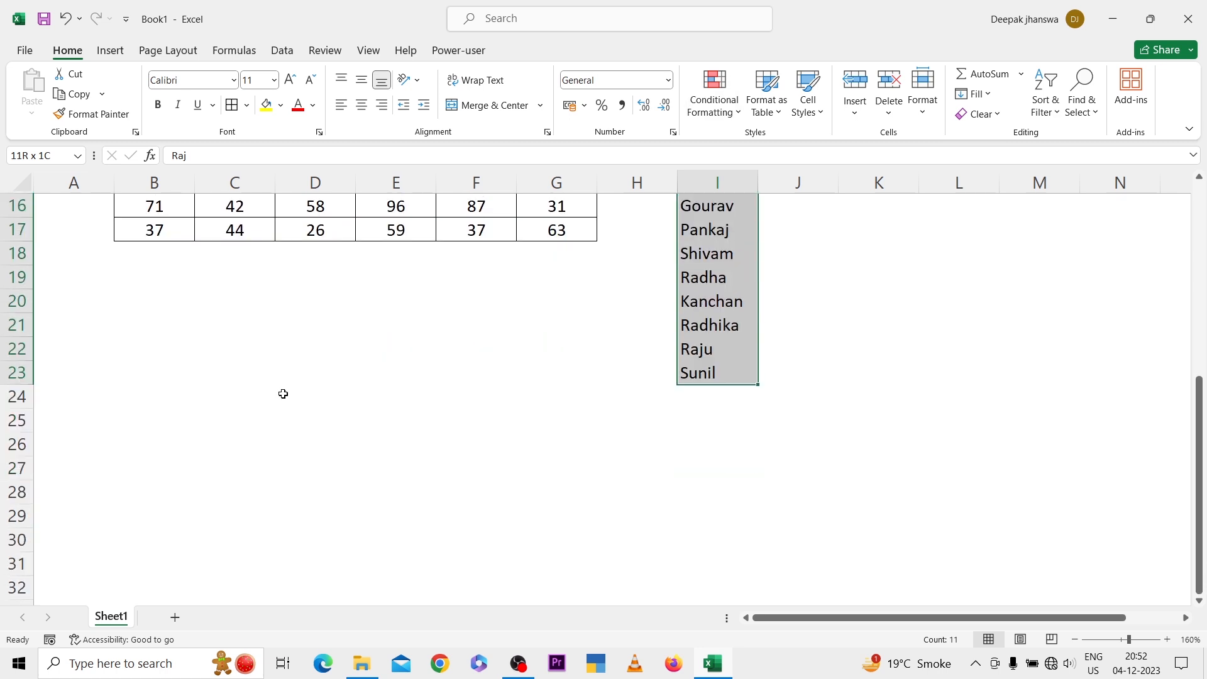
left_click(272, 367)
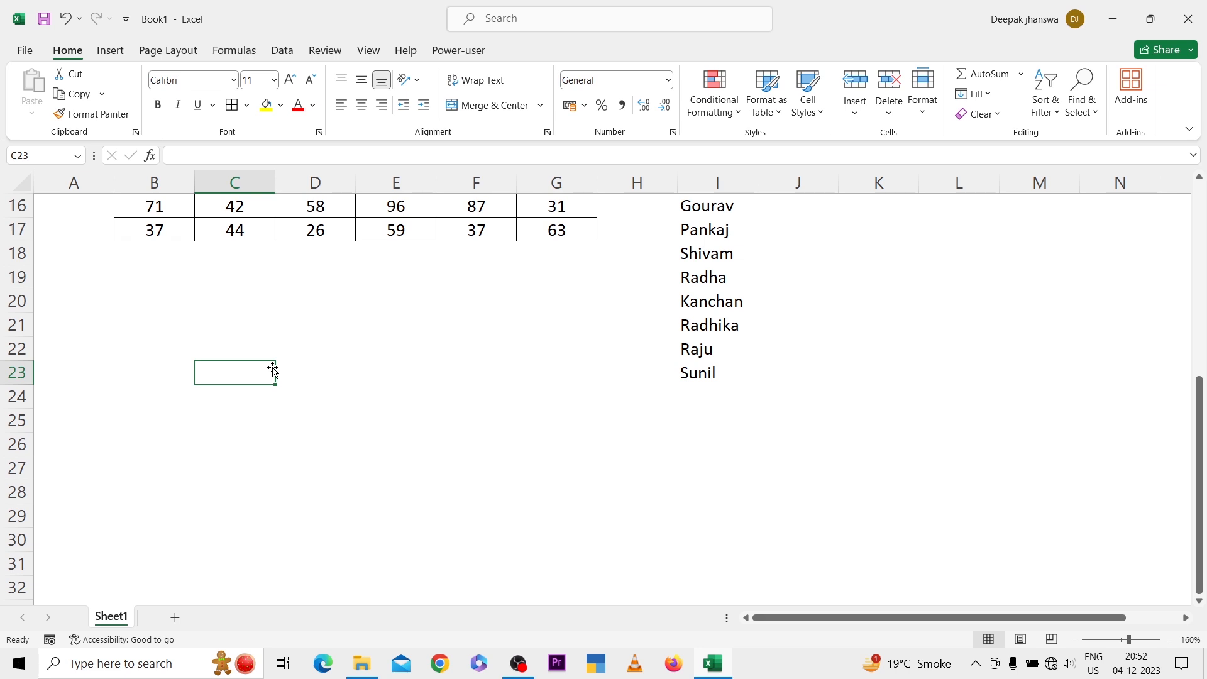
key("ctrl+semicolon")
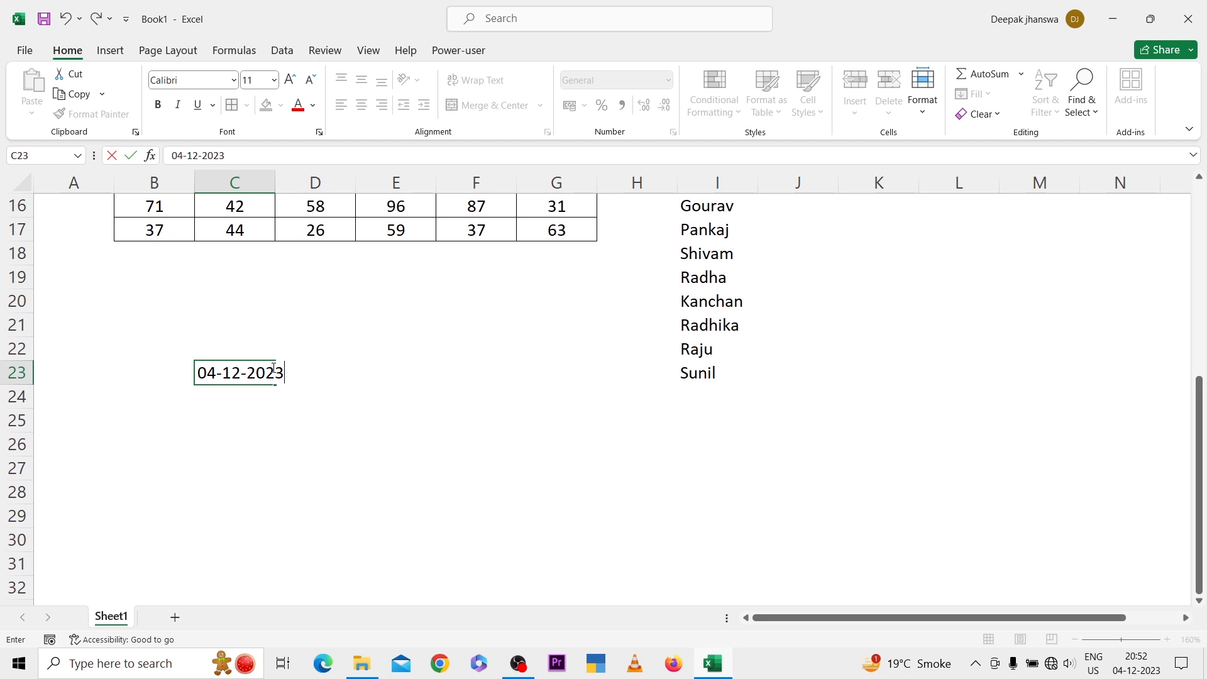
key("Return")
left_click(272, 367)
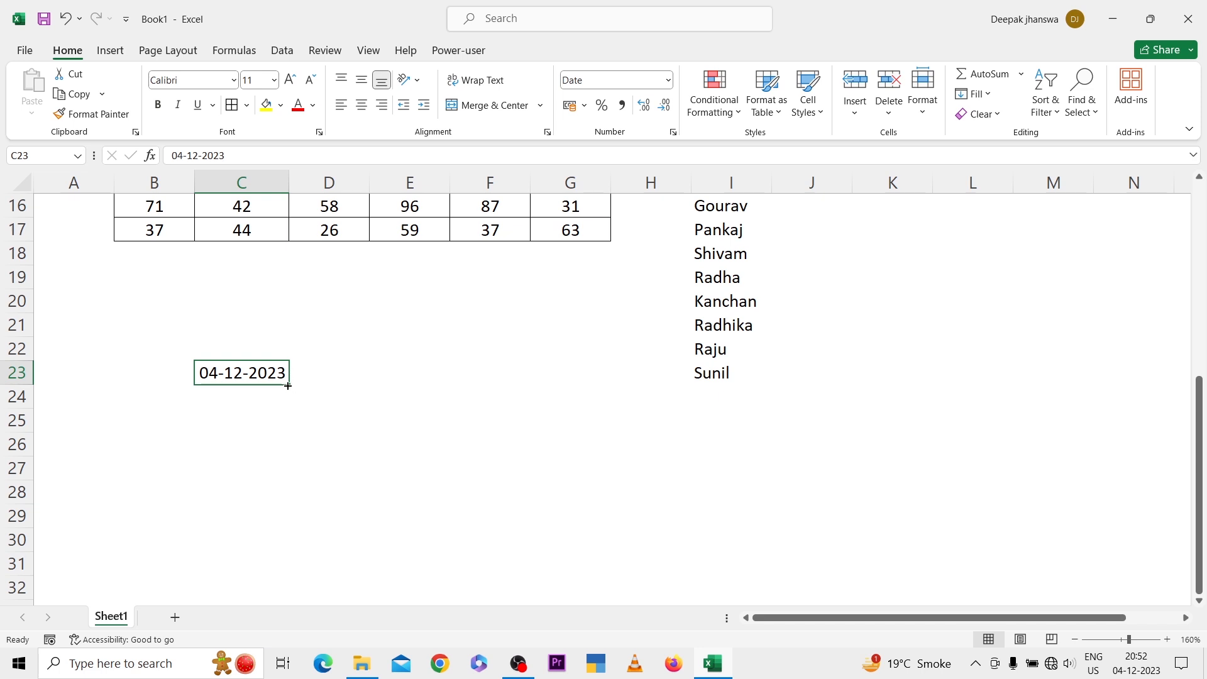
left_click_drag(288, 385, 264, 594)
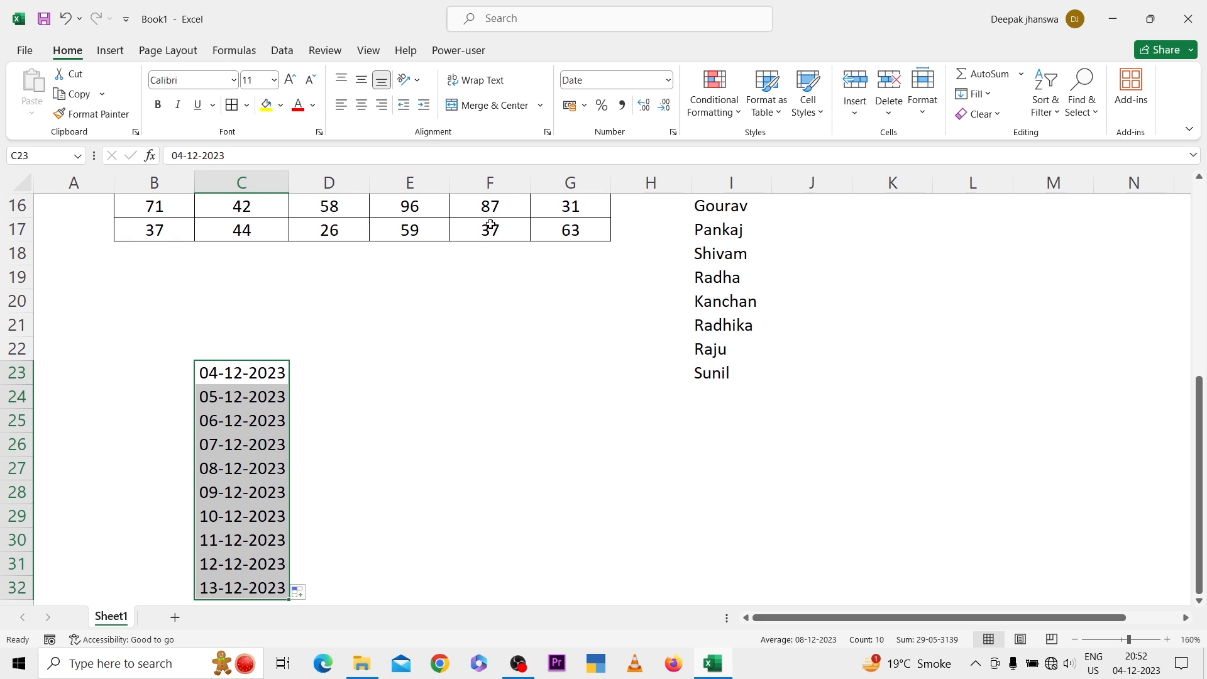
Start an A Date Occurring highlight rule on dates C23:C32 and preview the Today and Tomorrow options
left_click(732, 114)
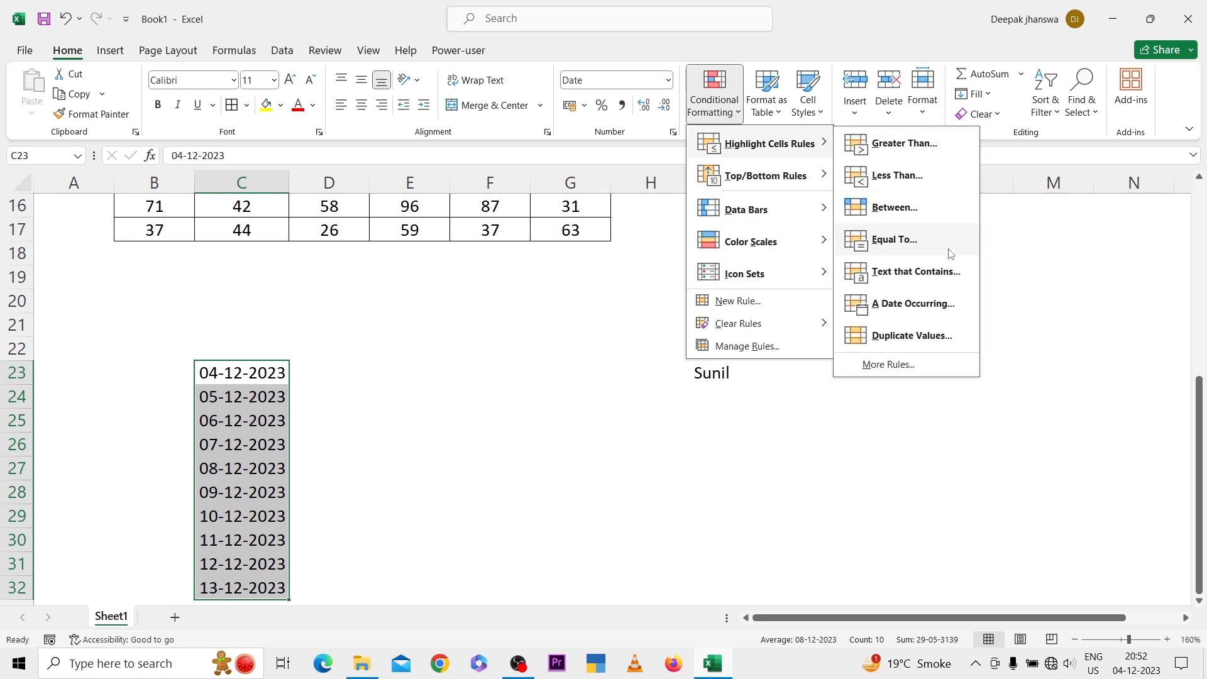
left_click(916, 304)
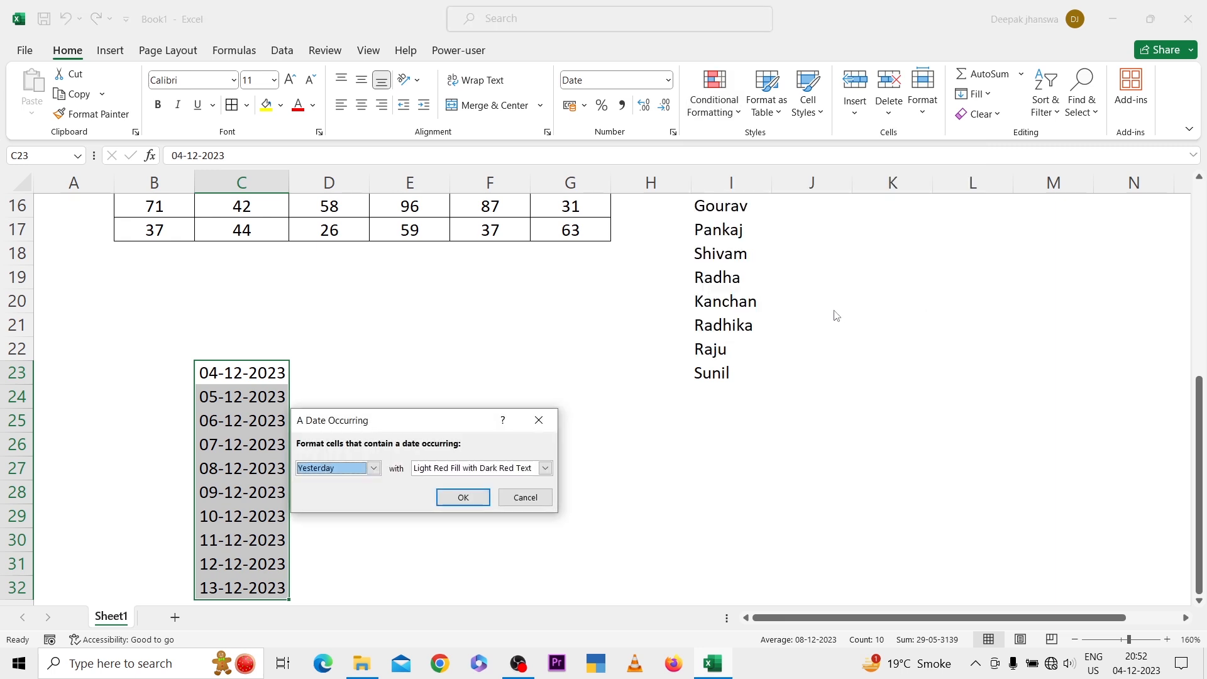
left_click_drag(450, 422, 640, 316)
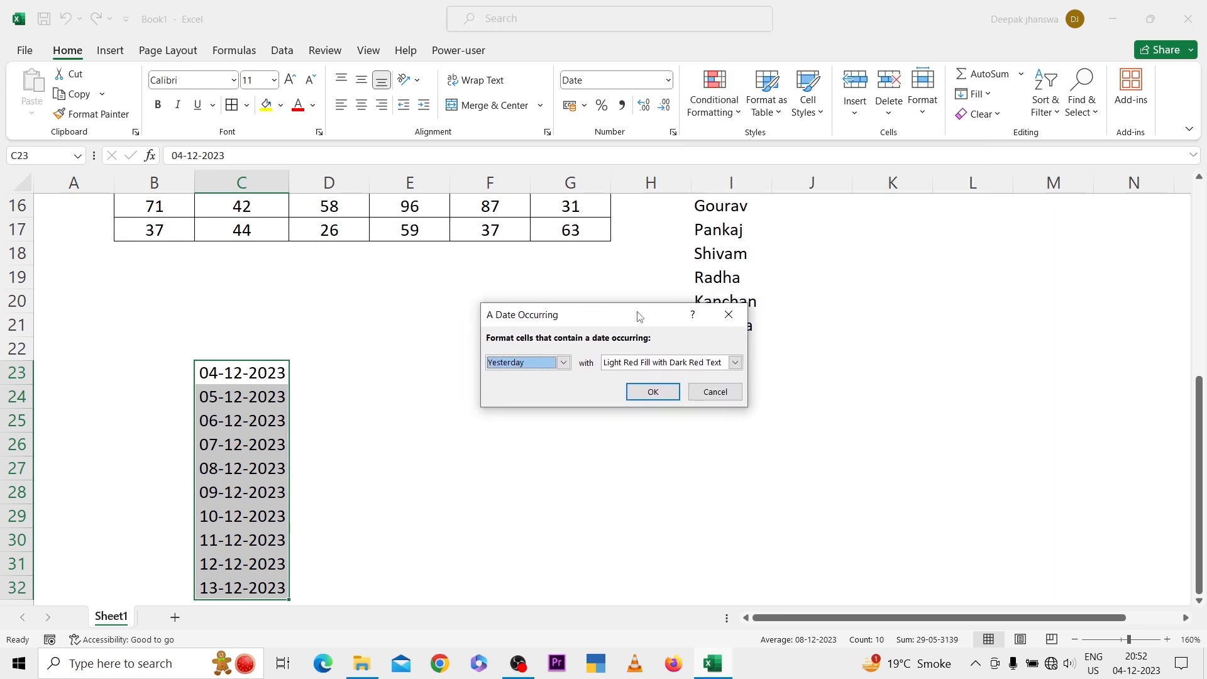
left_click(541, 363)
left_click(521, 388)
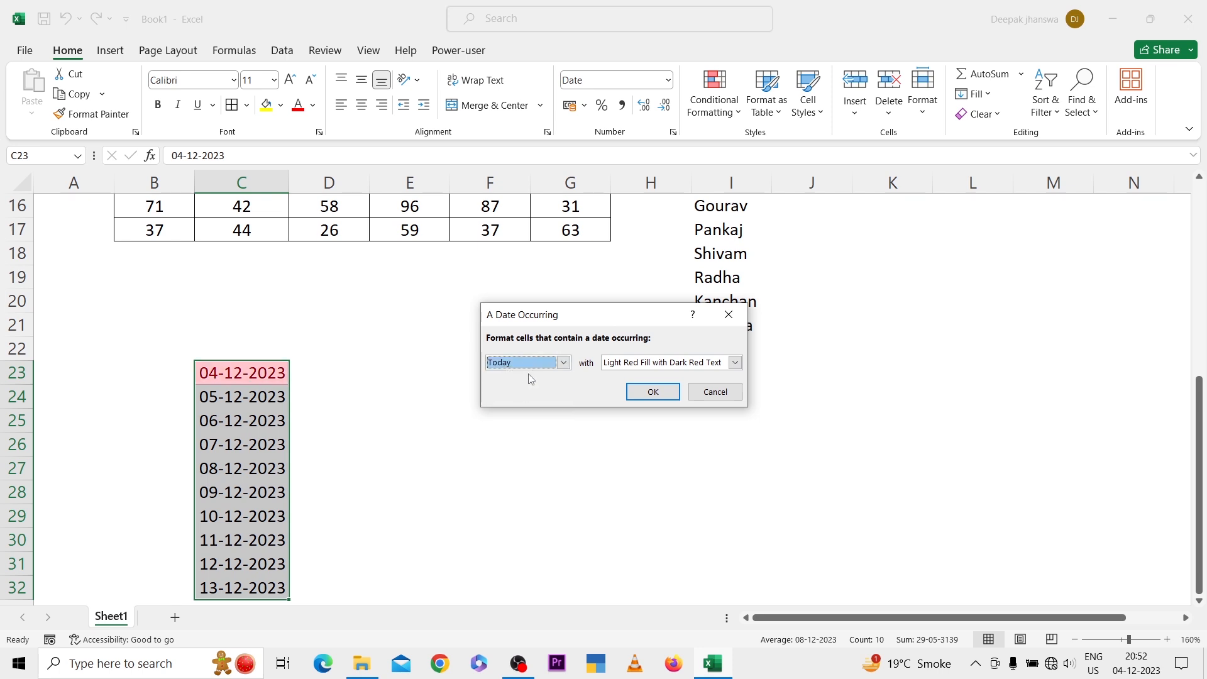
left_click(530, 362)
left_click(516, 399)
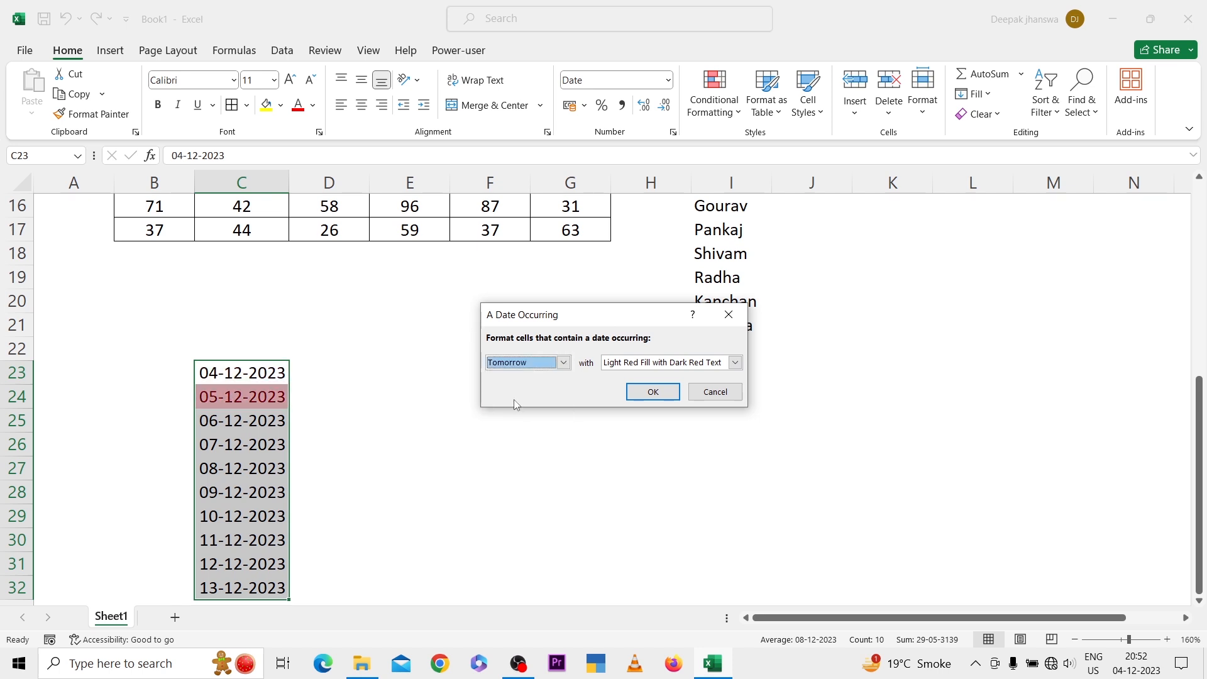
Preview the date rule with the In the last 7 days, Last week and This week options
left_click(536, 365)
left_click(521, 410)
left_click(537, 365)
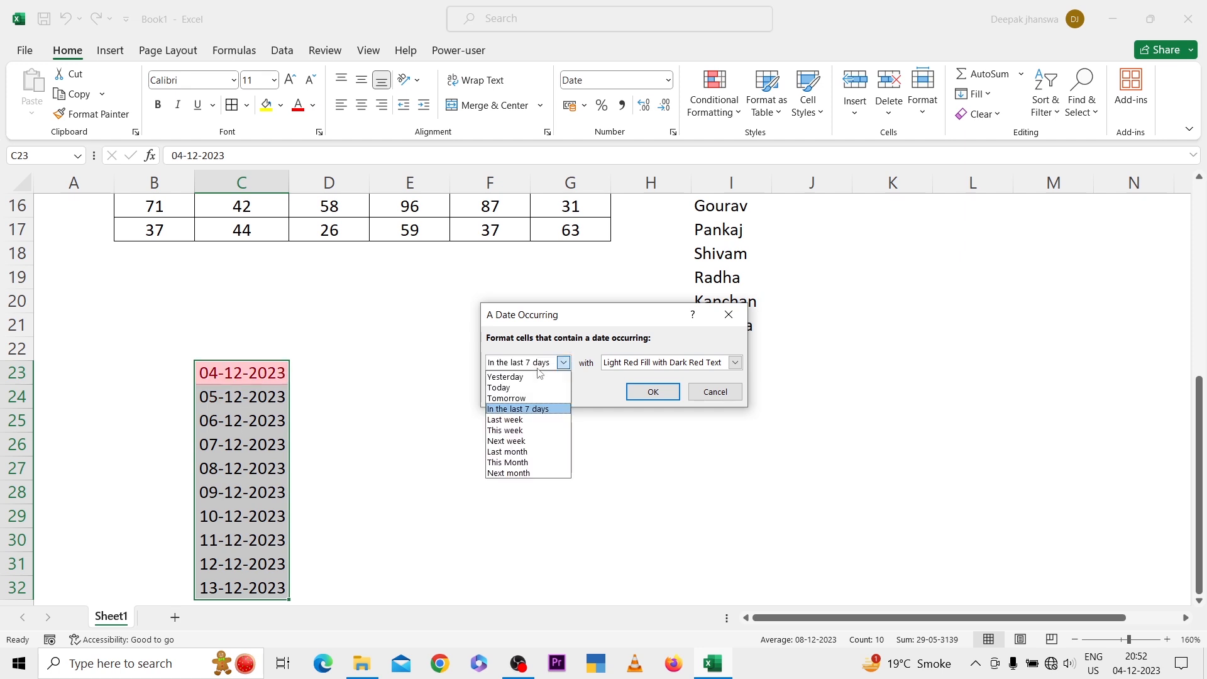
left_click(522, 420)
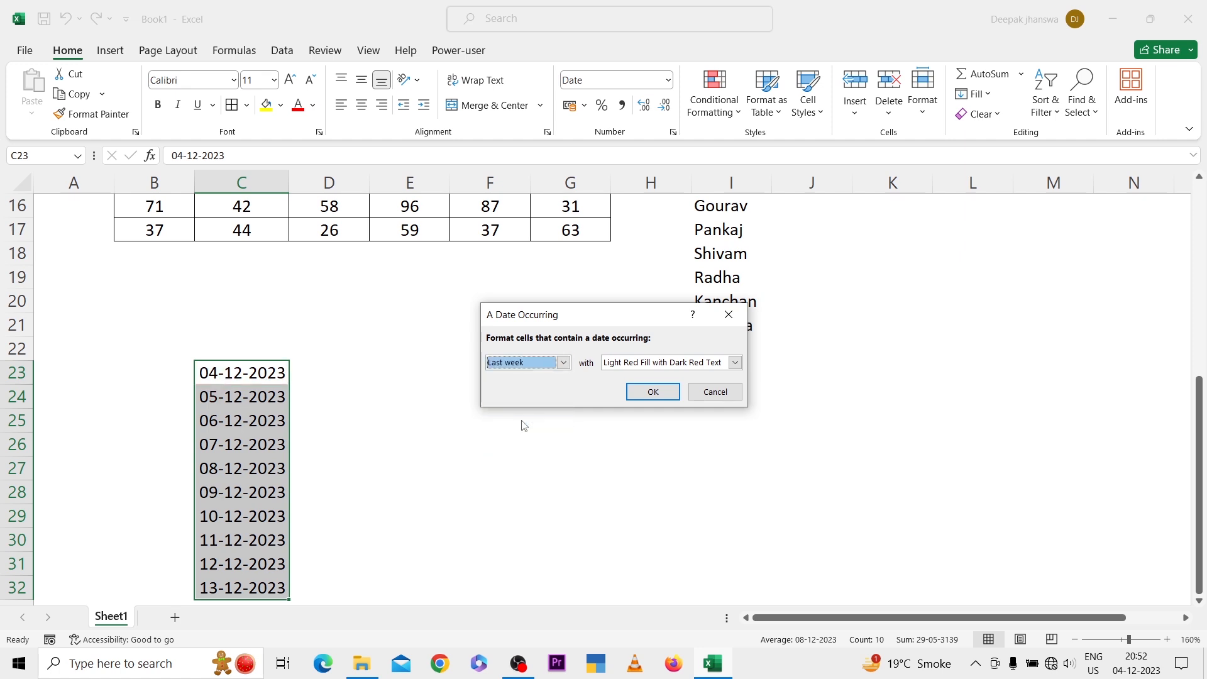
left_click(537, 366)
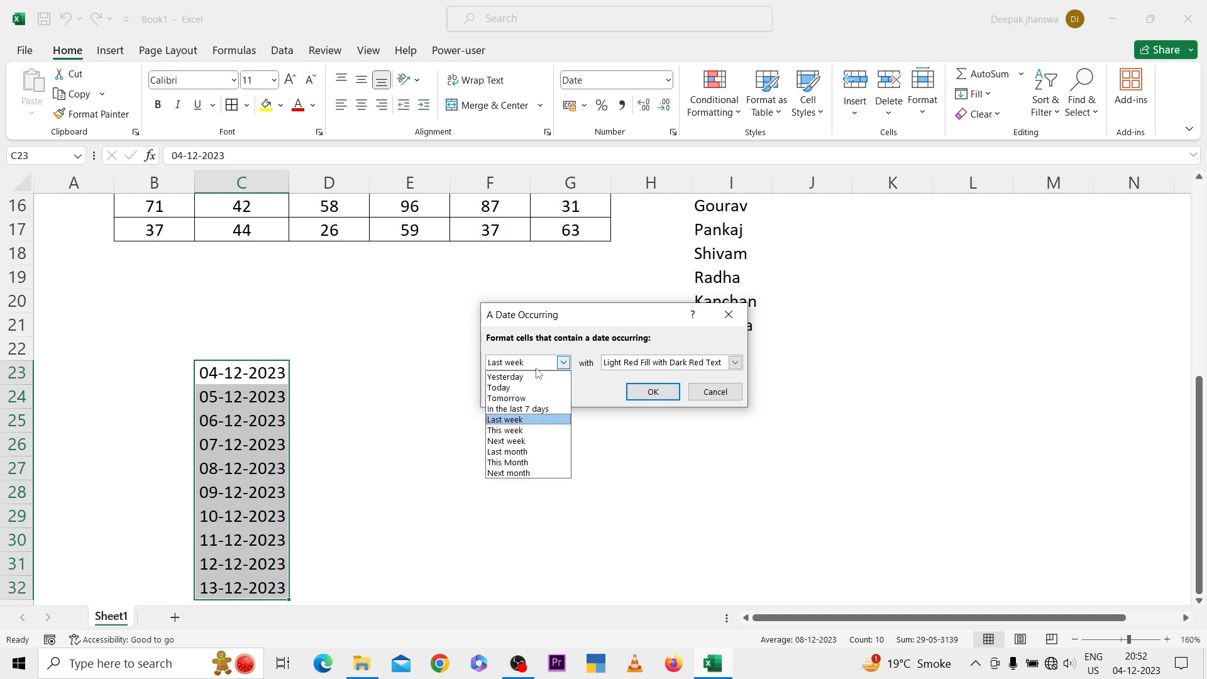
left_click(525, 433)
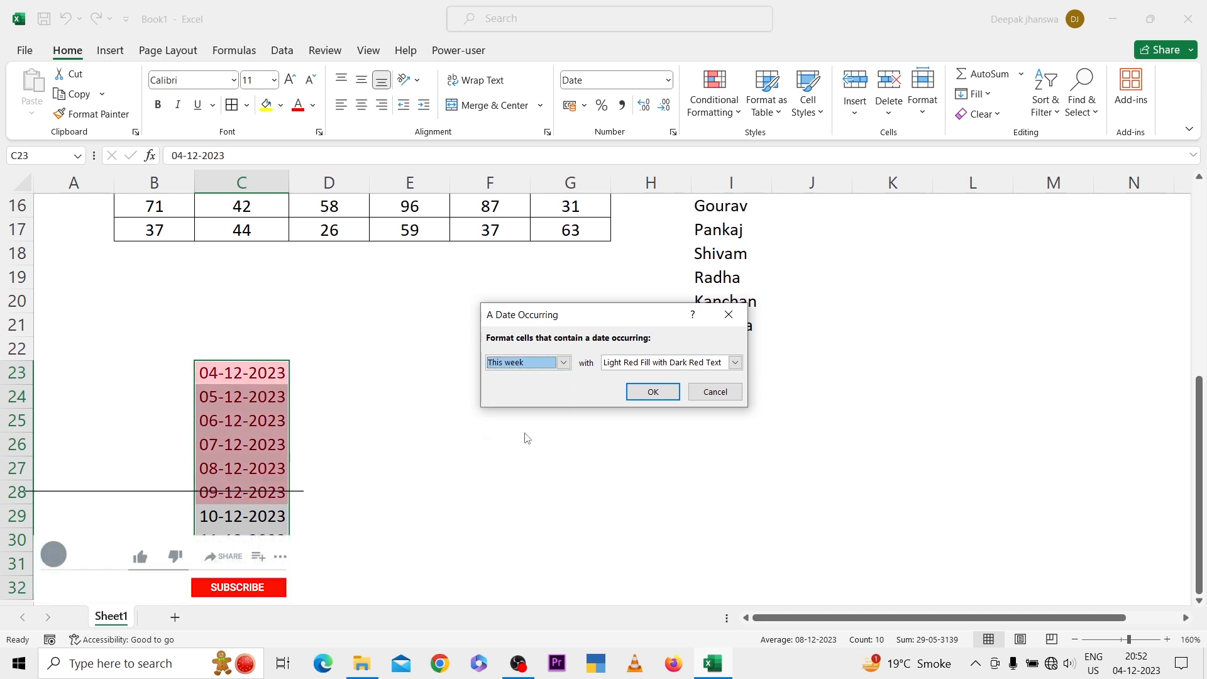
Preview the date rule with the Last month and This Month options, and cancel the rule
left_click(542, 366)
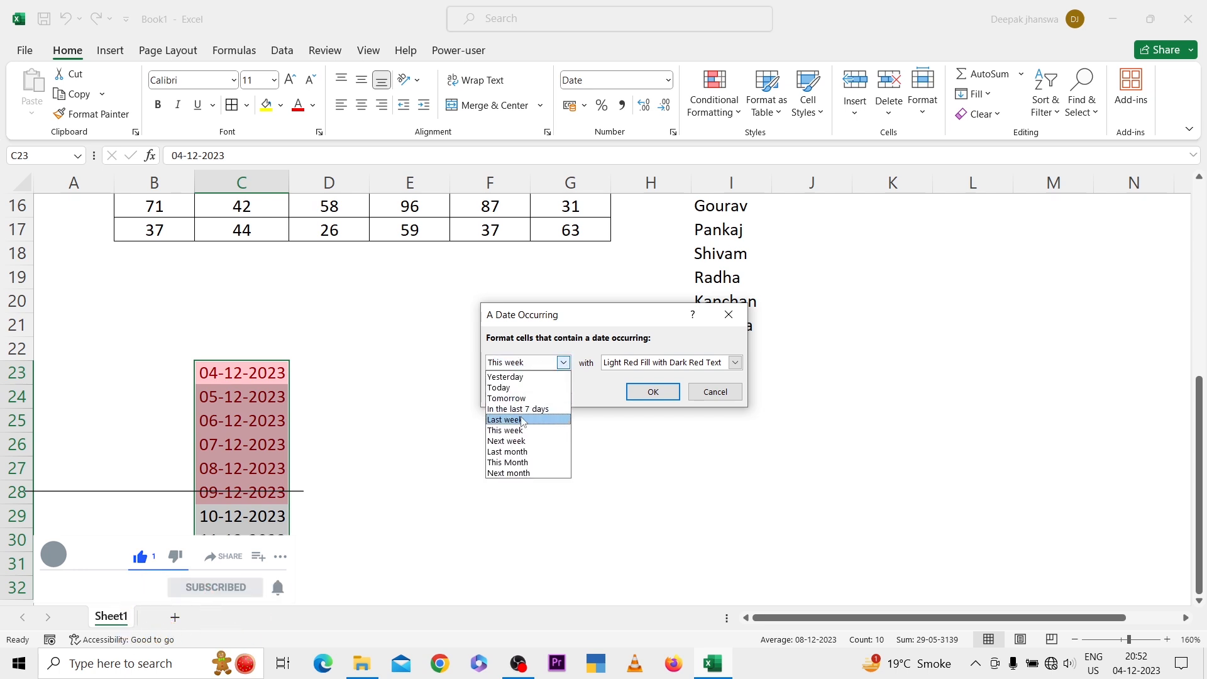
left_click(525, 452)
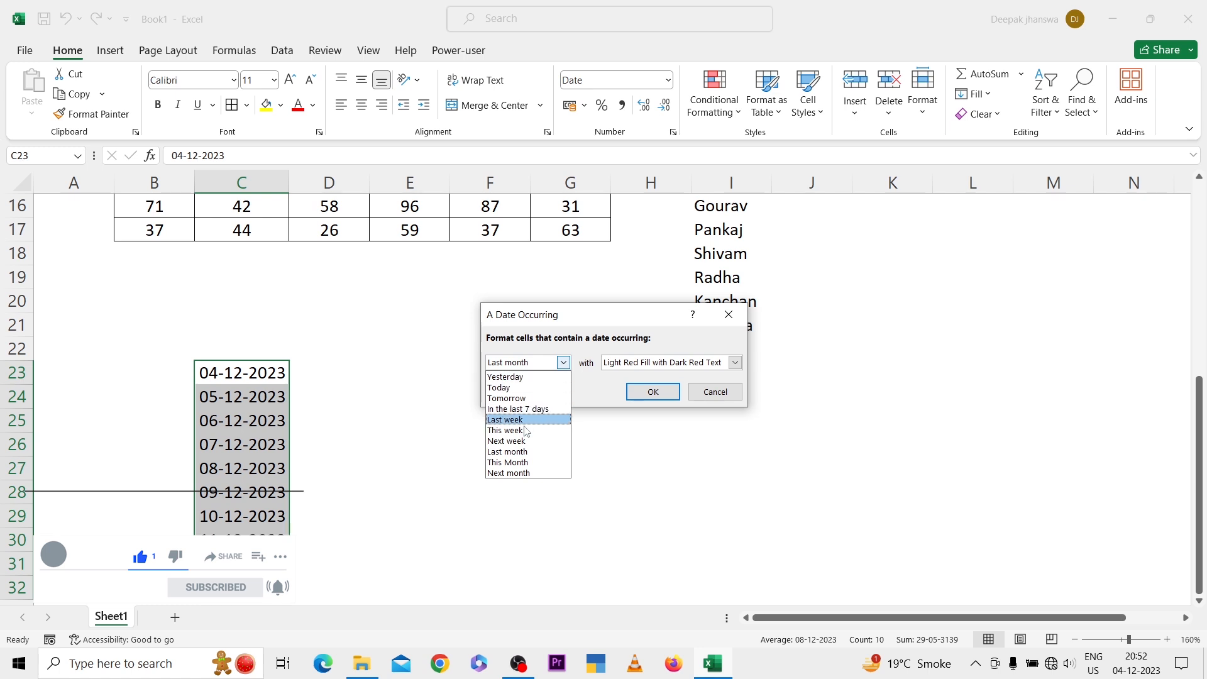
left_click(528, 464)
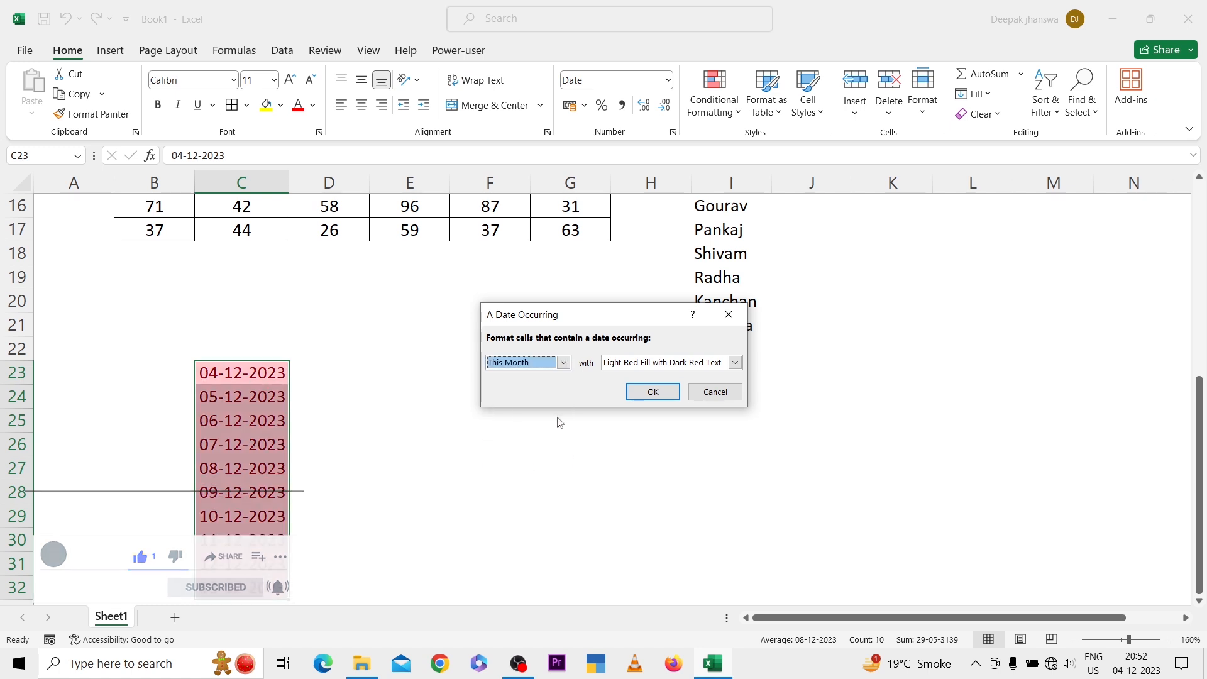
key("Escape")
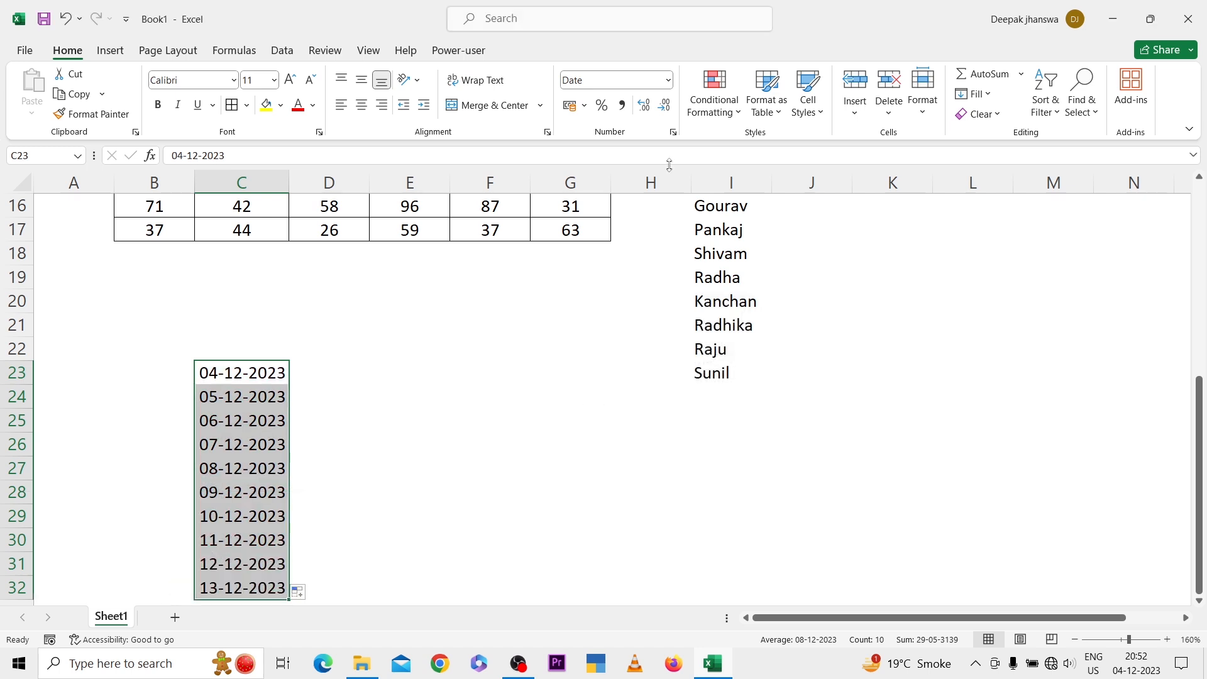
left_click(709, 118)
mouse_move(776, 142)
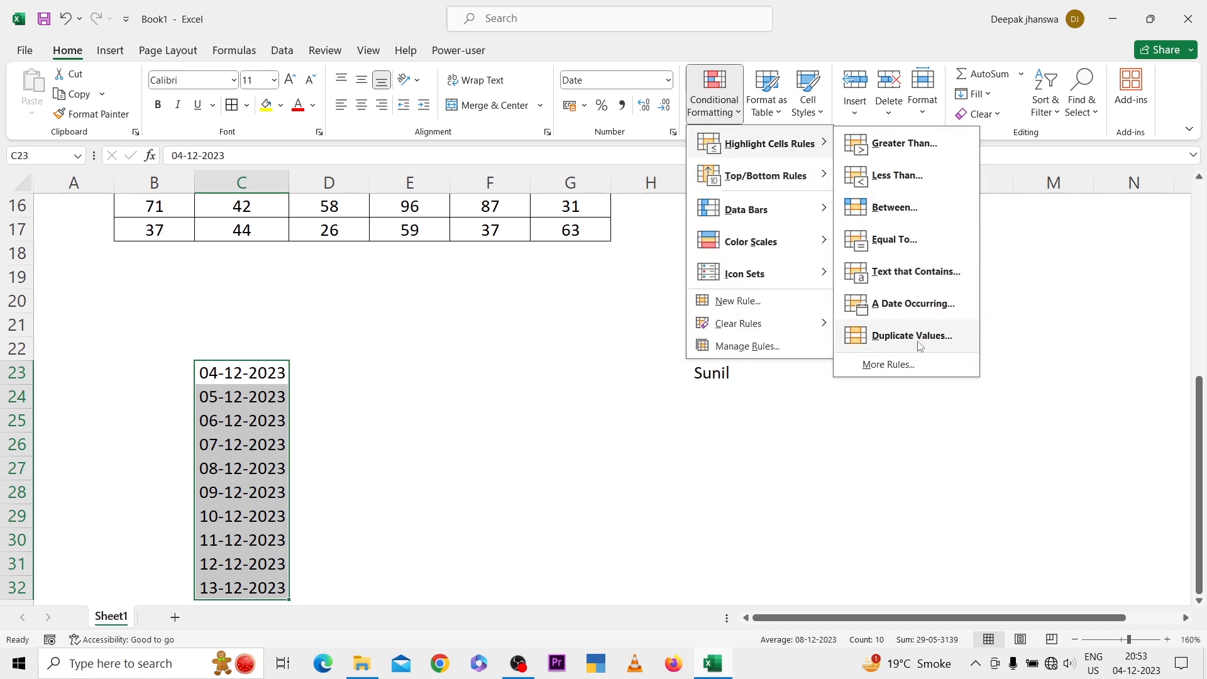
key("Escape")
key("Escape")
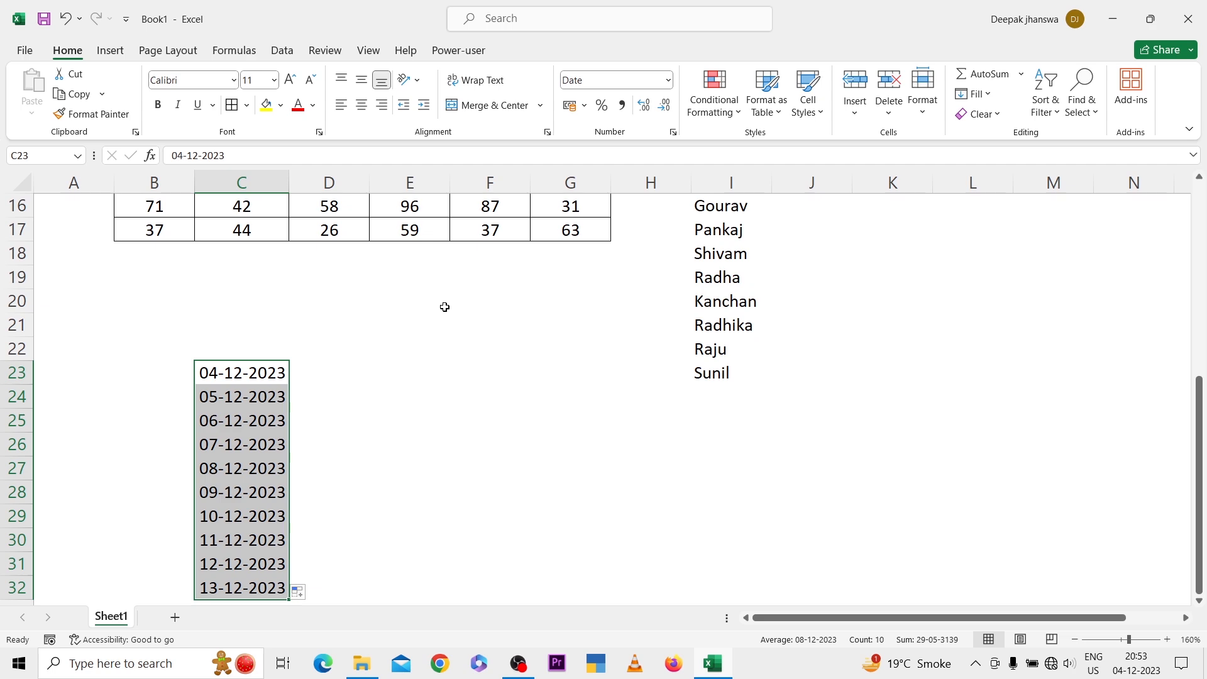
Go back to the number table and select its whole range, B4:G17
key("ctrl+Up")
key("ctrl+Up")
key("ctrl+Up")
key("Down")
key("Down")
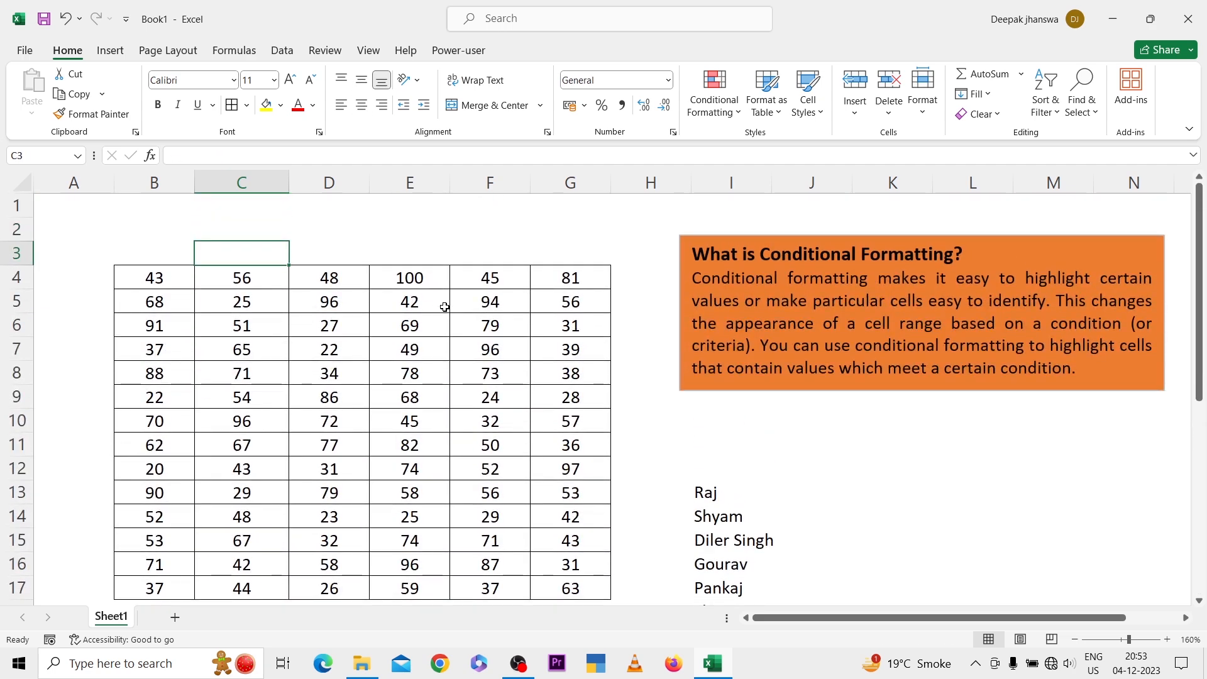
key("Down")
key("Left")
key("ctrl+shift+Down")
key("ctrl+shift+Right")
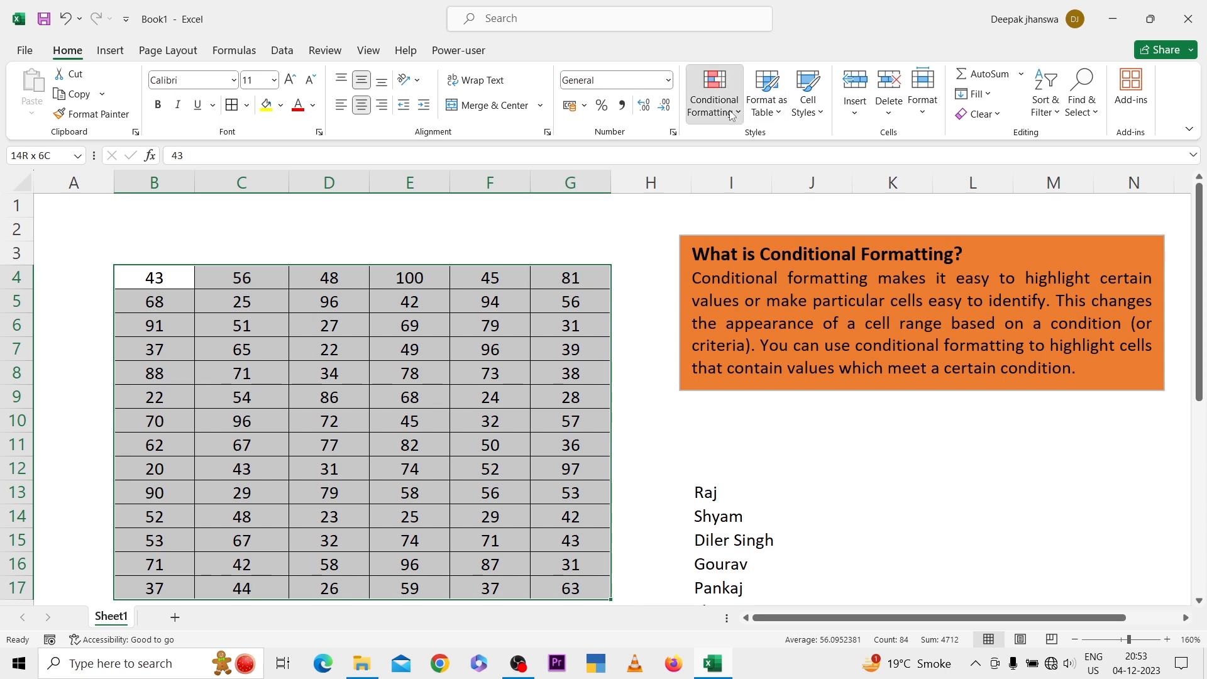
left_click(714, 101)
left_click(892, 271)
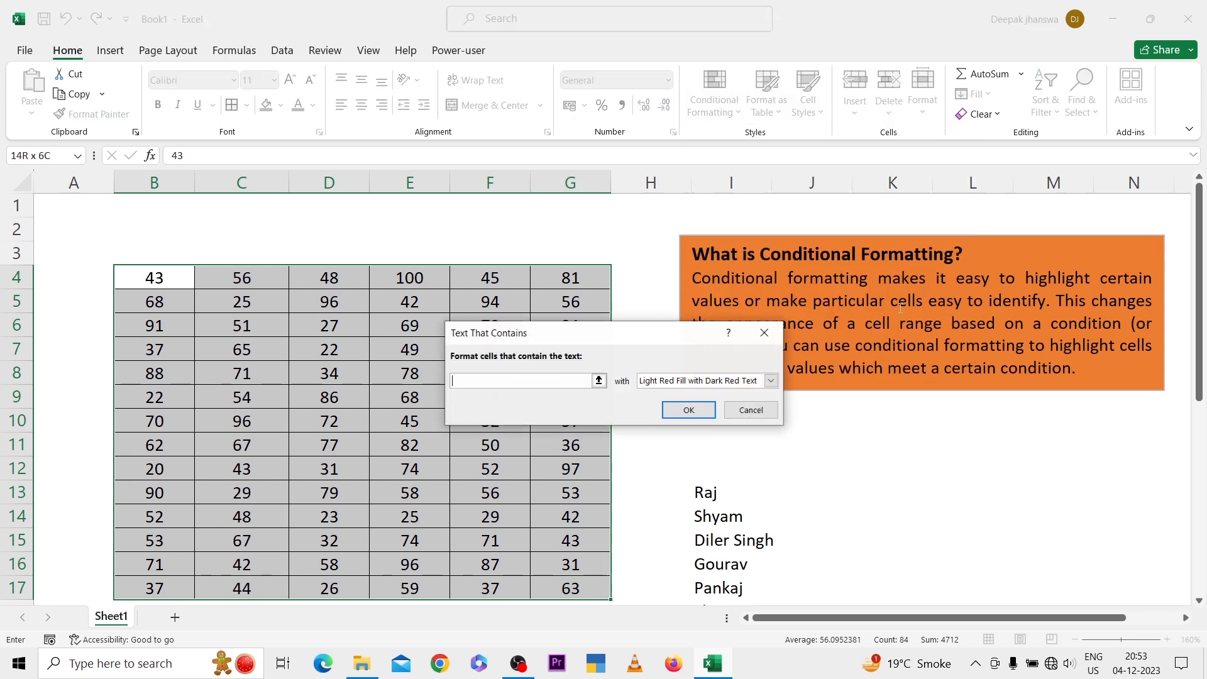
key("Escape")
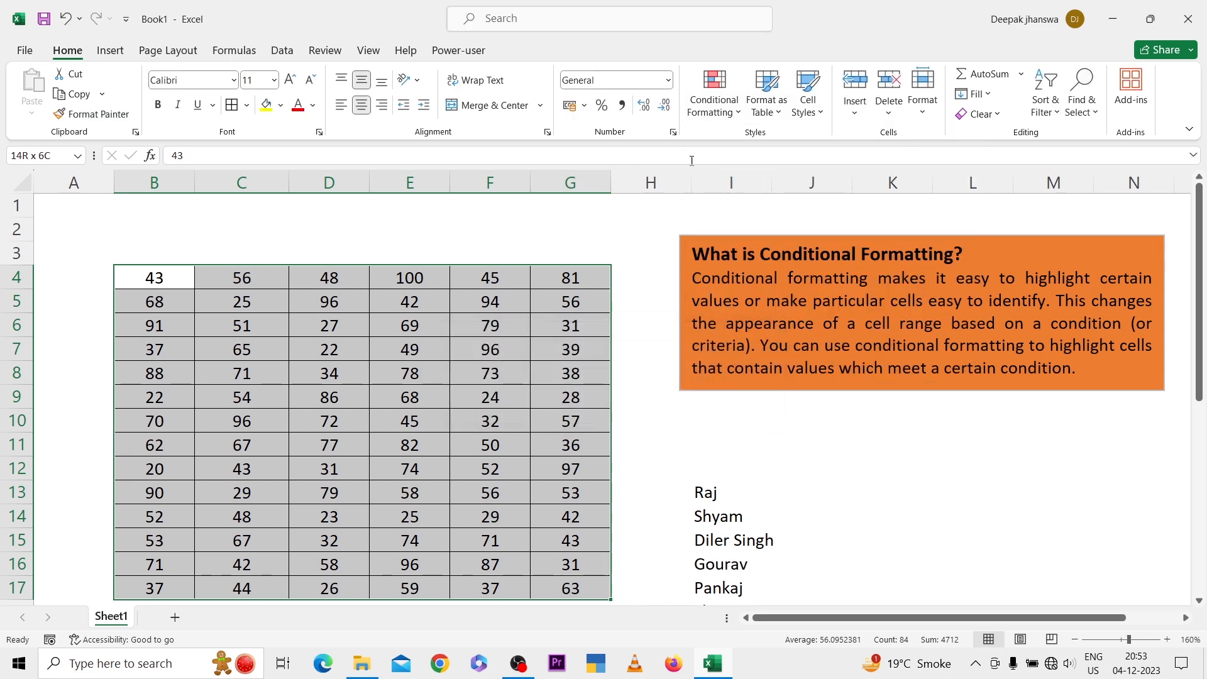
Preview a Duplicate Values highlight rule on B4:G17 with the Duplicate and Unique options, and cancel the rule
left_click(714, 110)
mouse_move(733, 143)
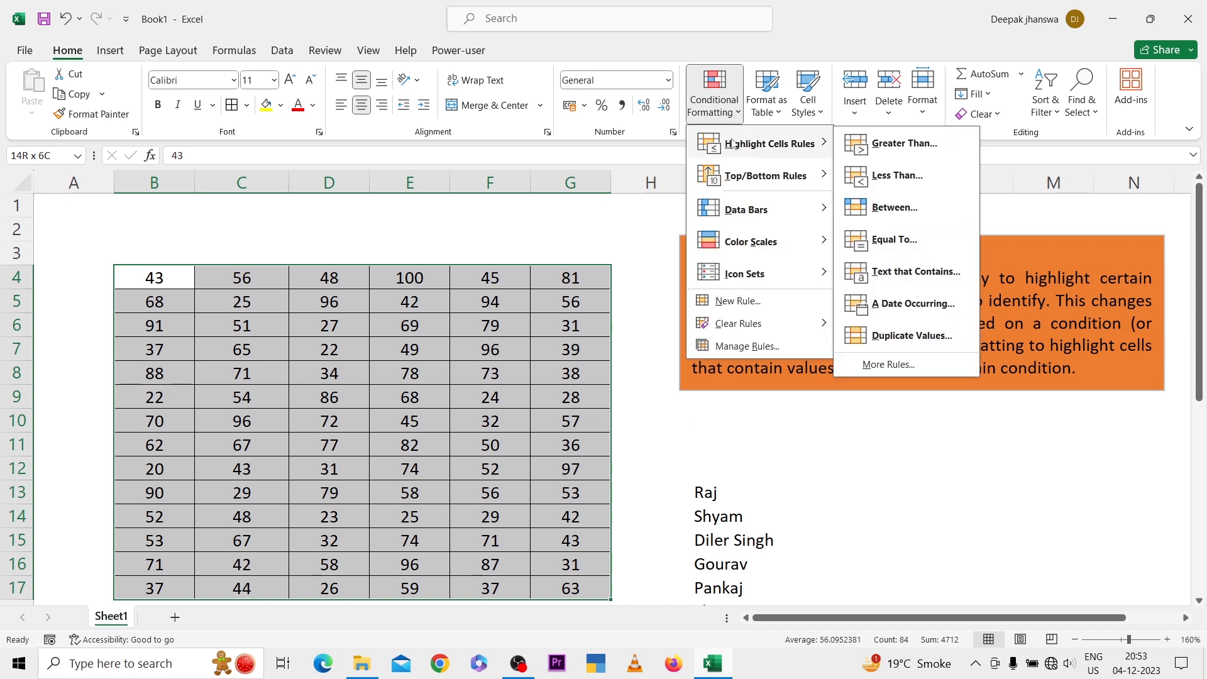
left_click(905, 335)
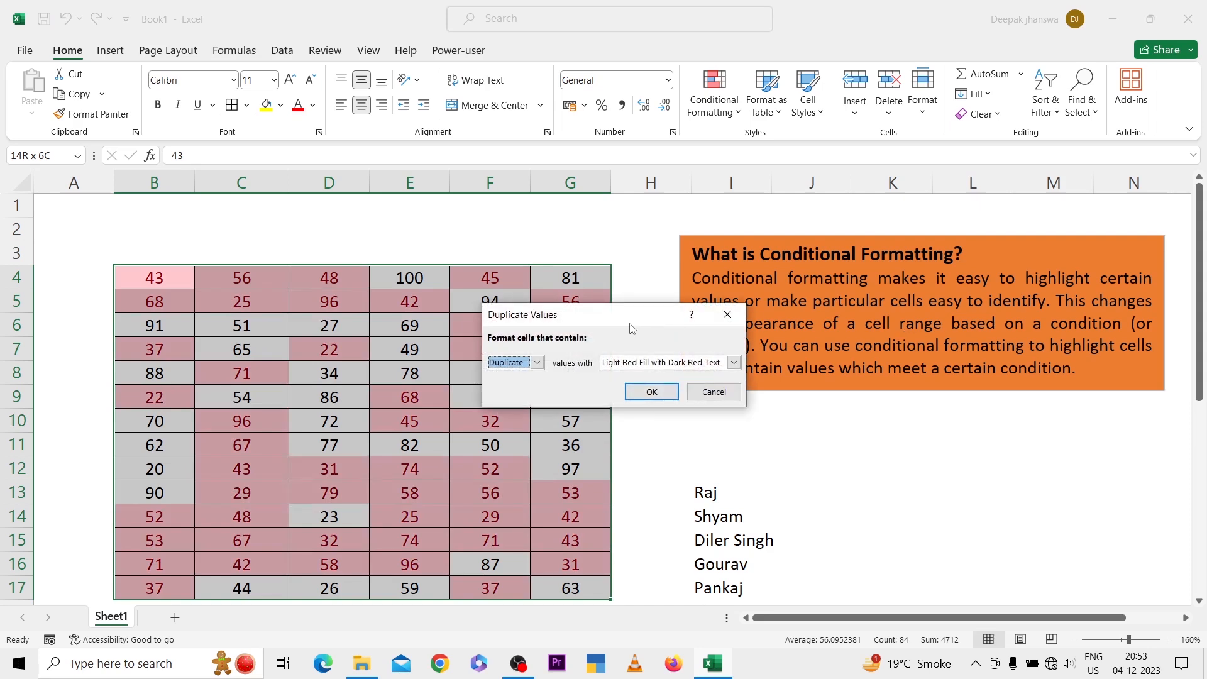
left_click_drag(608, 318, 810, 280)
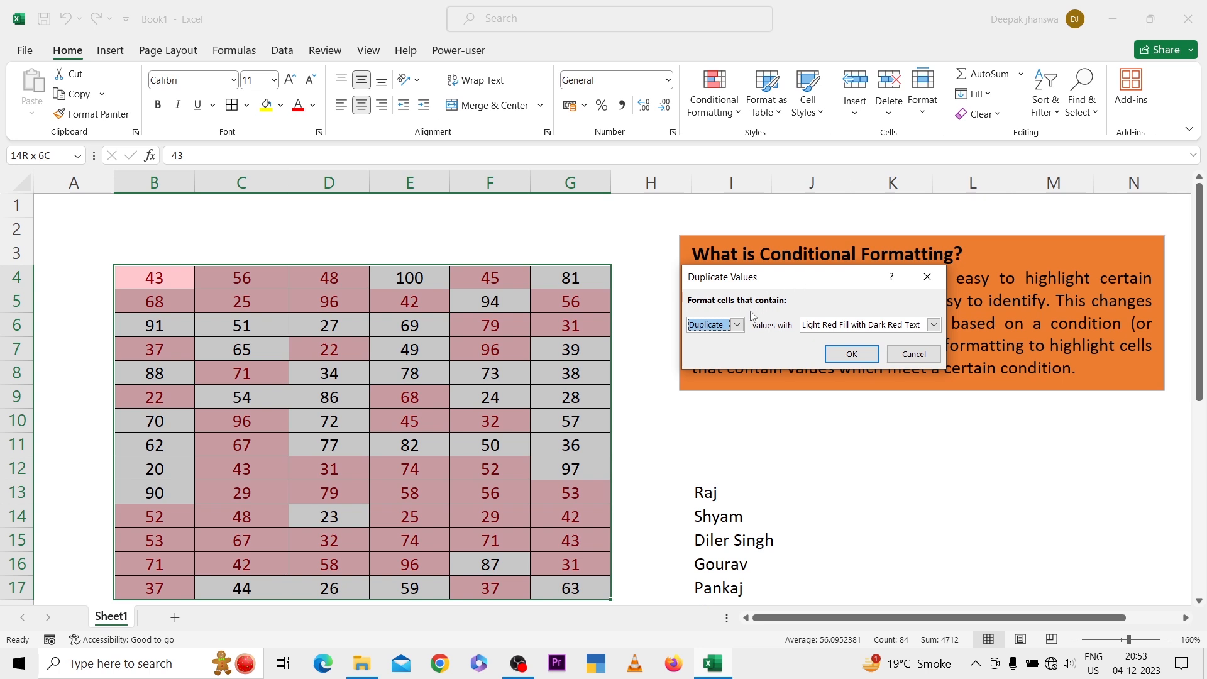
left_click(737, 325)
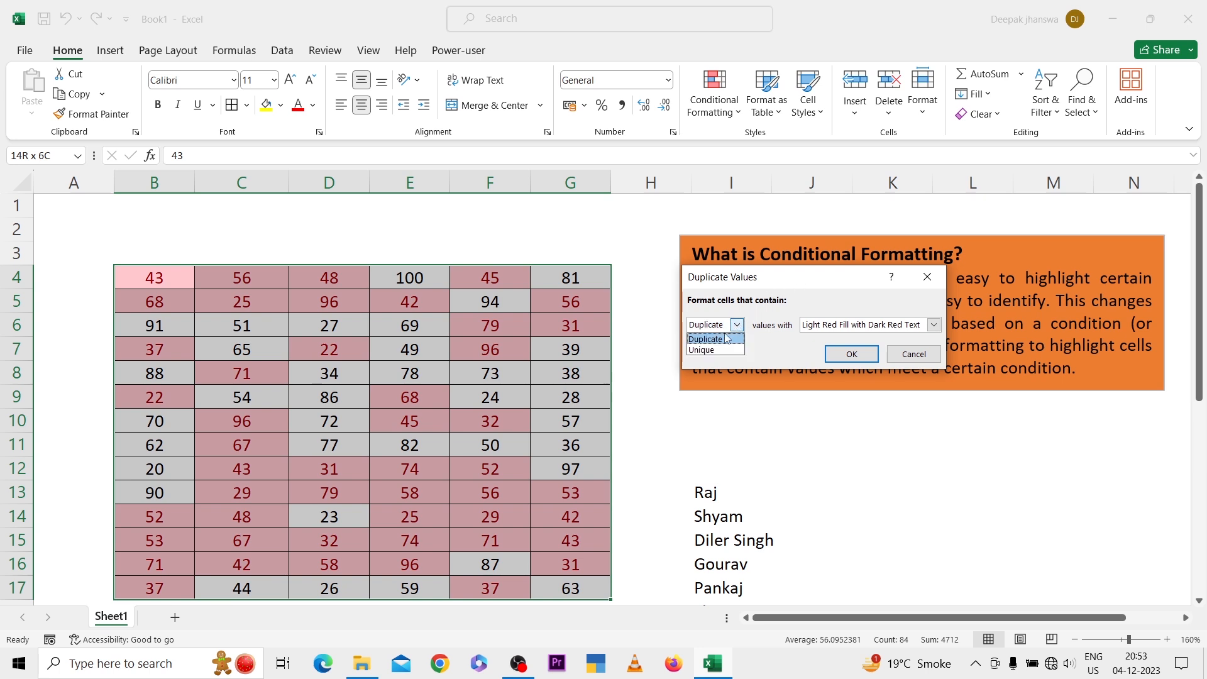
left_click(717, 351)
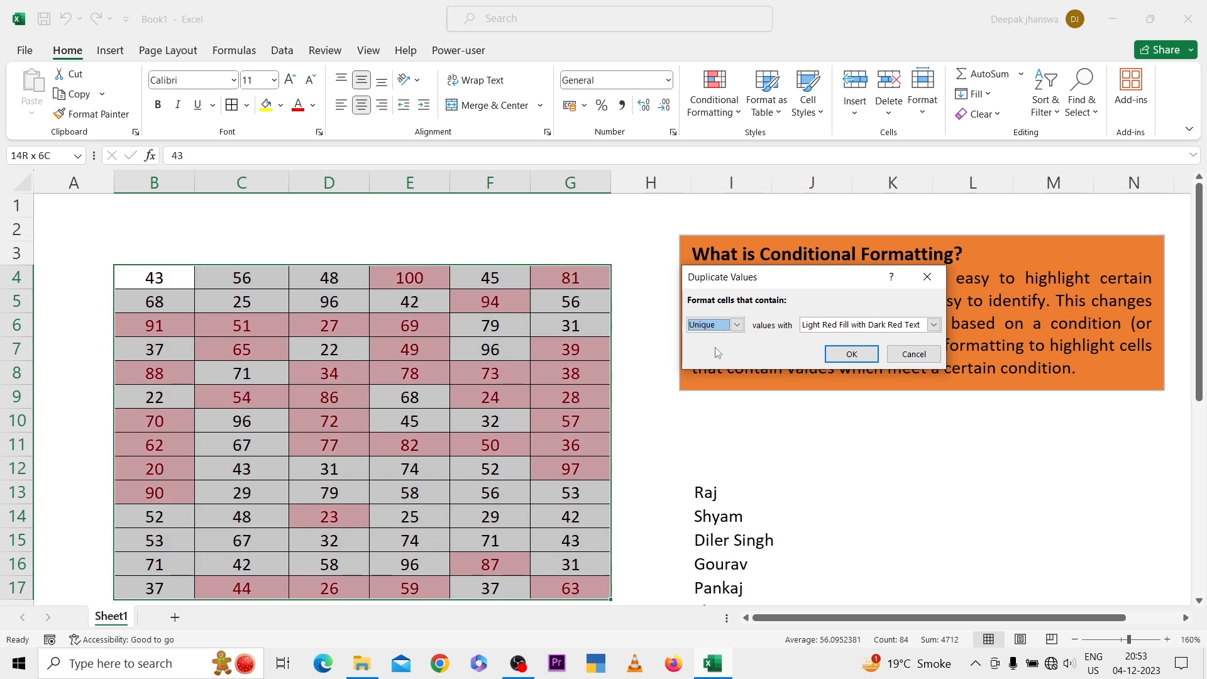
left_click(903, 354)
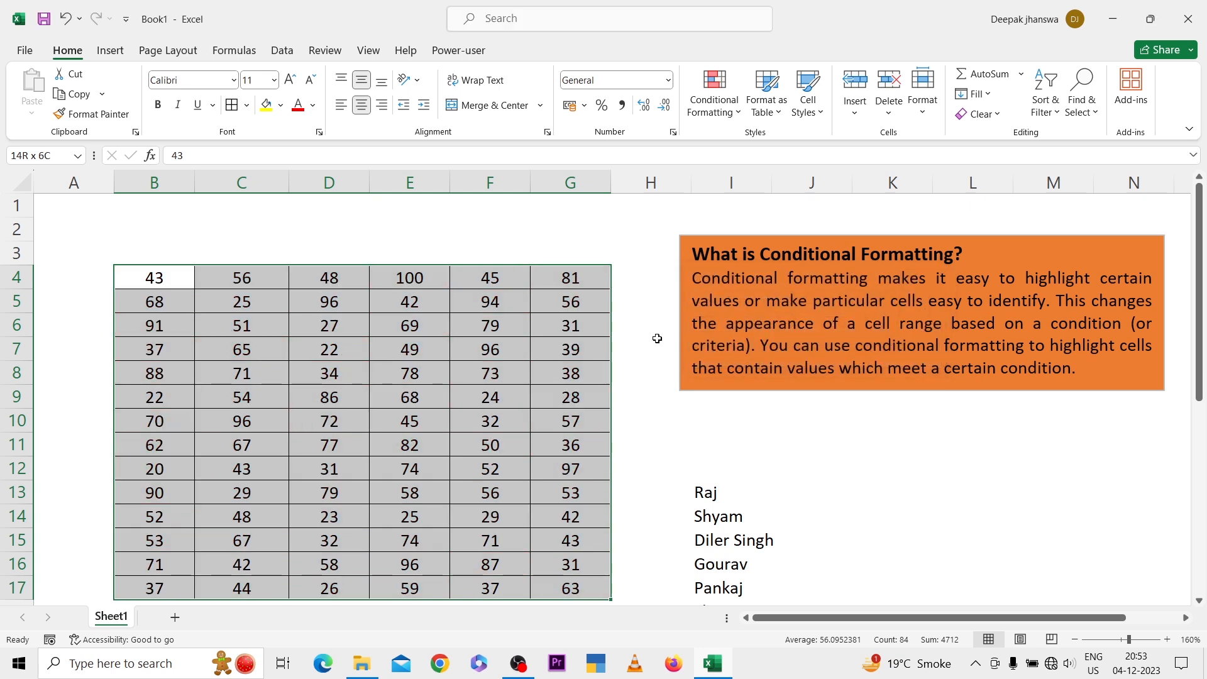
left_click(656, 343)
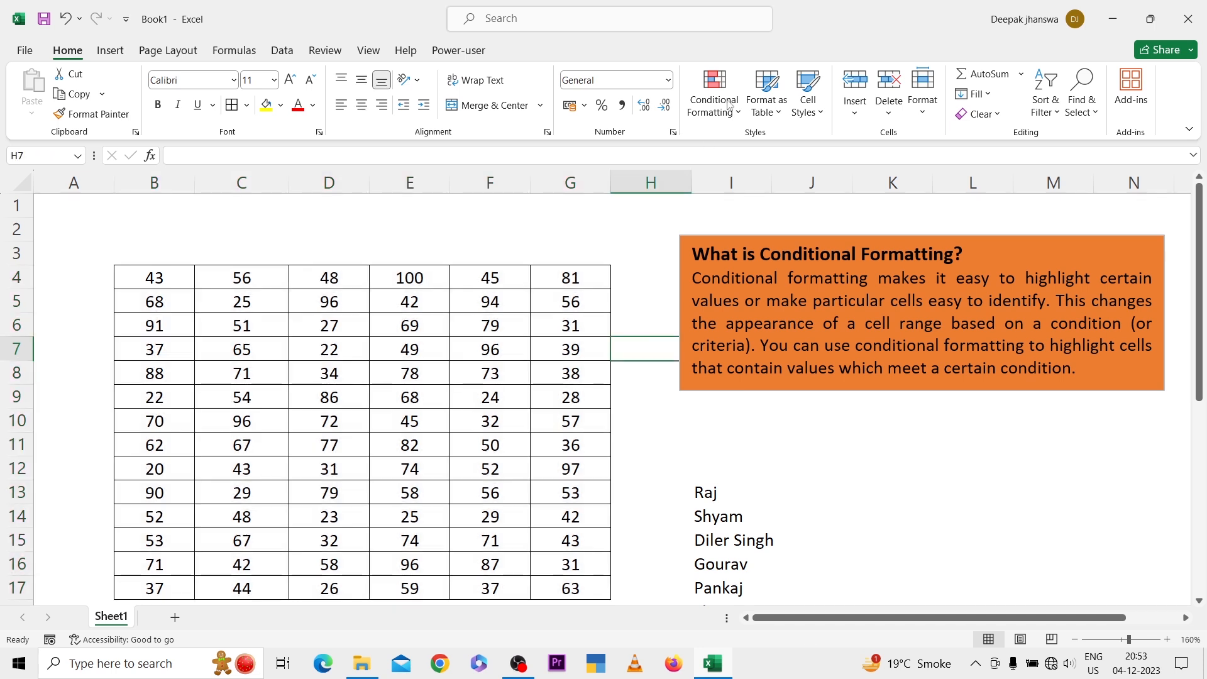
Reselect B4:G17, preview a Top 10 Items rule with the rank set to 3, and cancel the rule
left_click(719, 112)
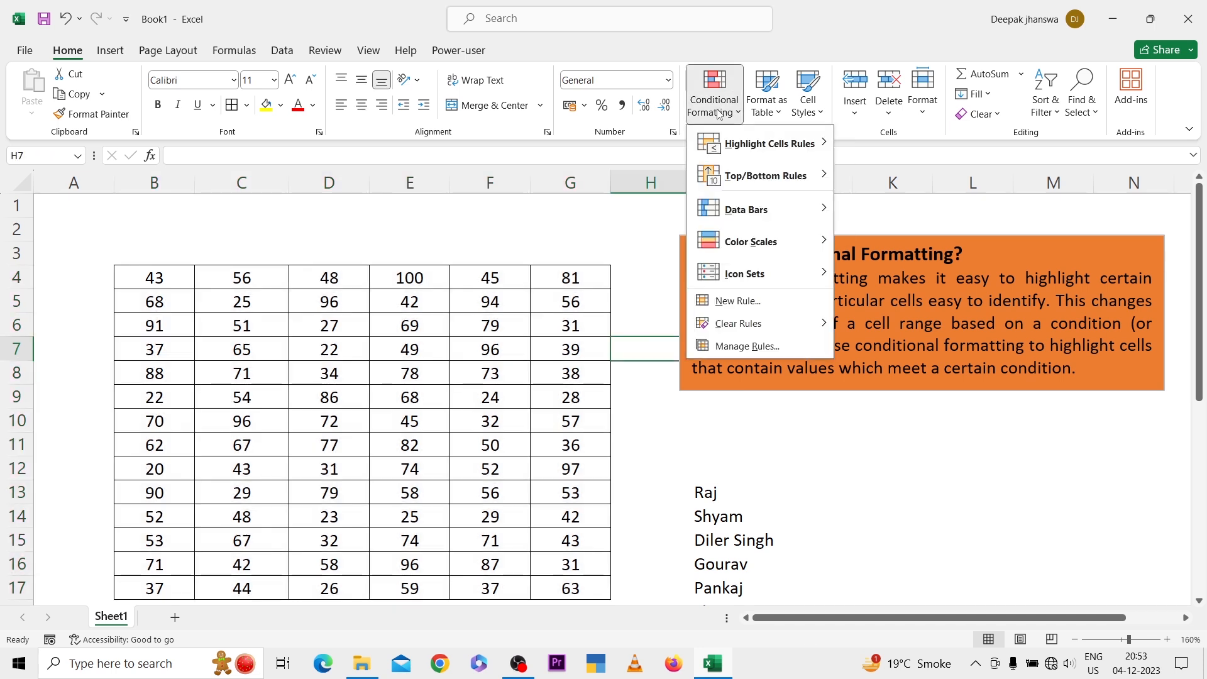
mouse_move(756, 174)
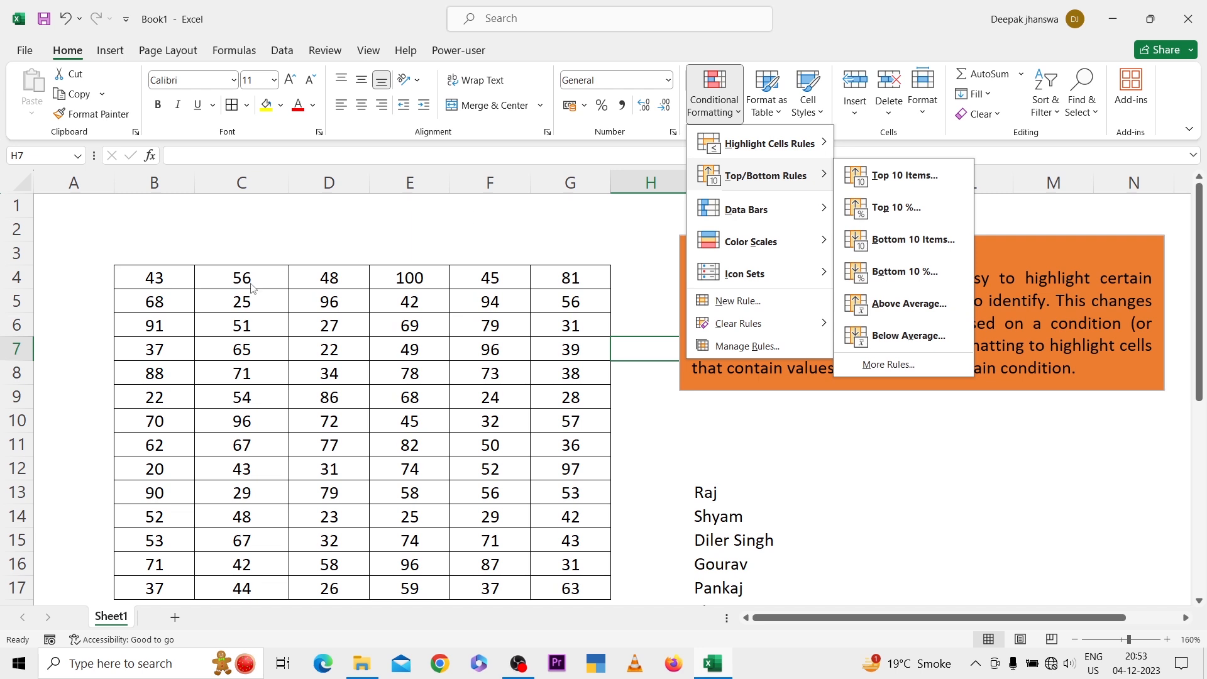
left_click(149, 288)
left_click(148, 284)
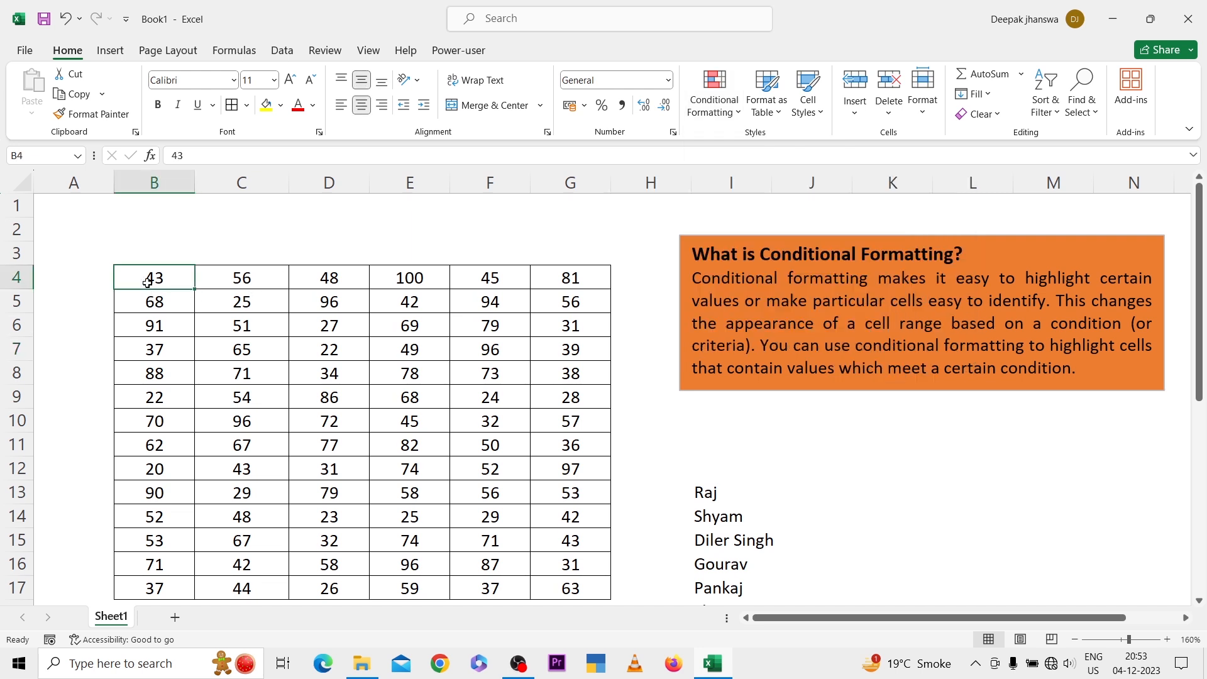
key("ctrl+shift+Down")
key("ctrl+shift+Right")
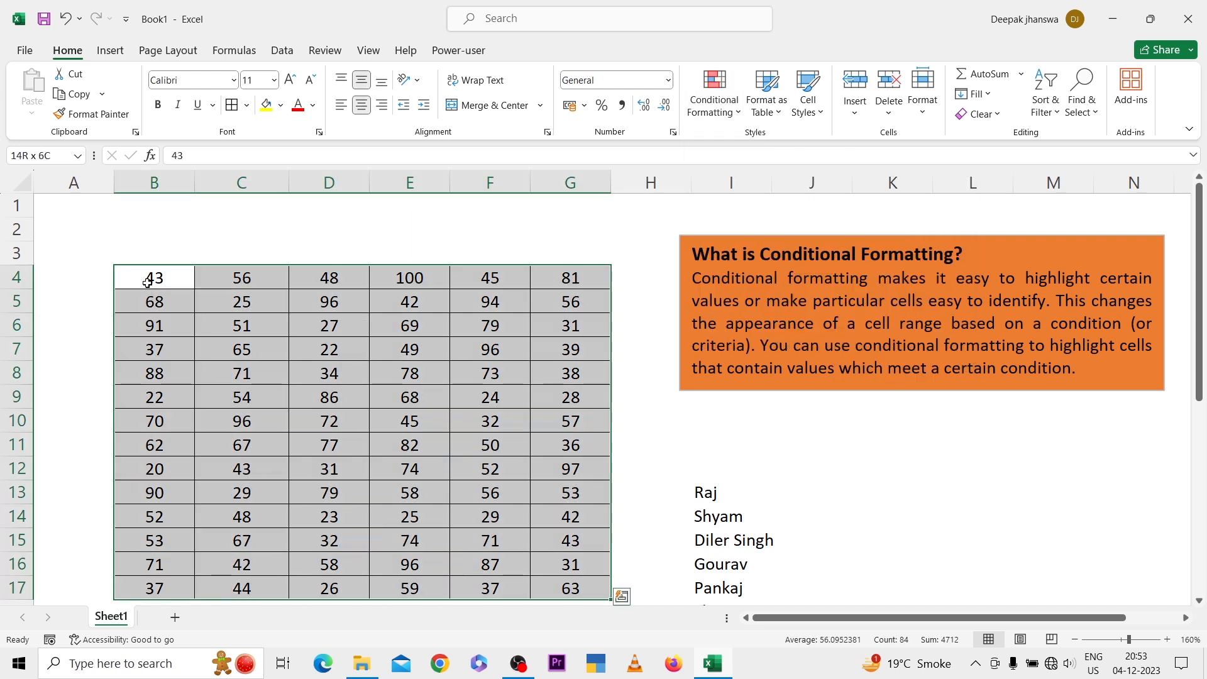
left_click(729, 108)
mouse_move(742, 177)
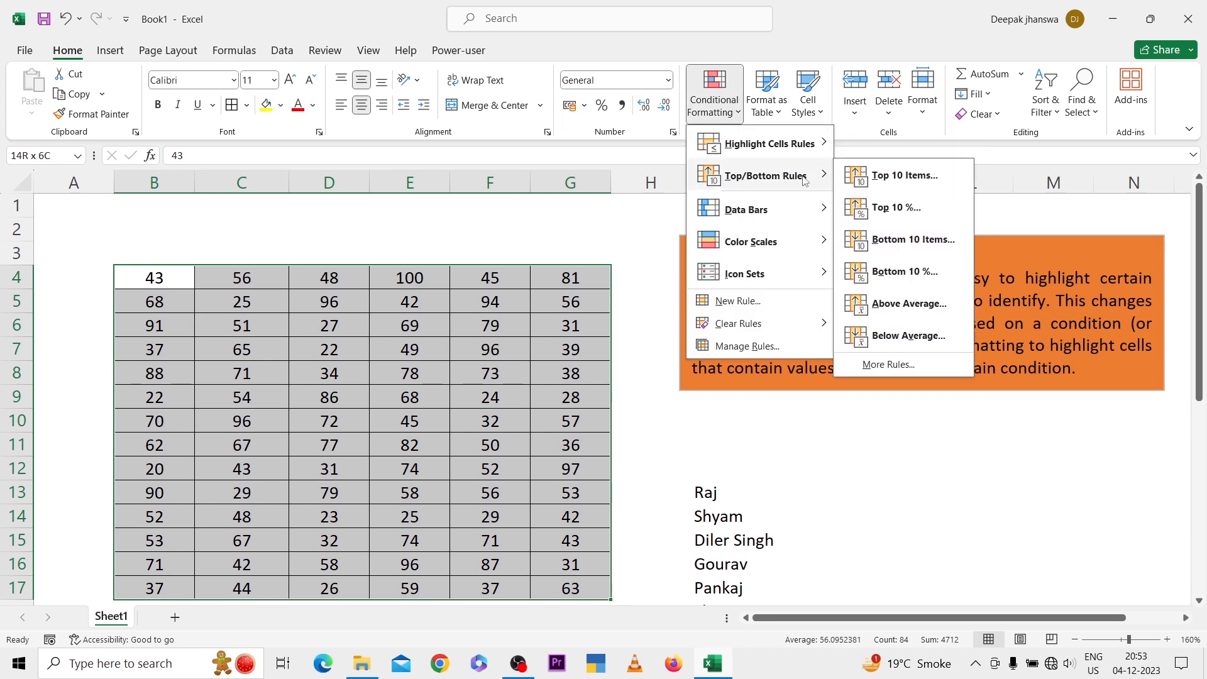
left_click(859, 180)
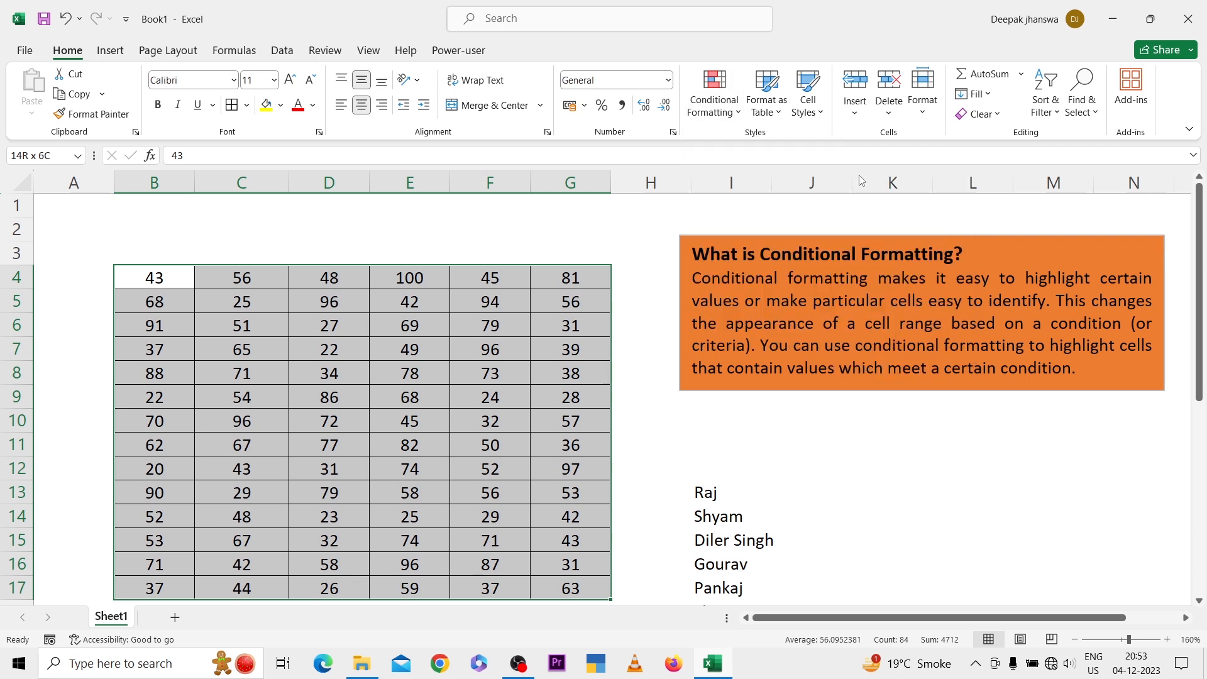
left_click(727, 326)
key("BackSpace")
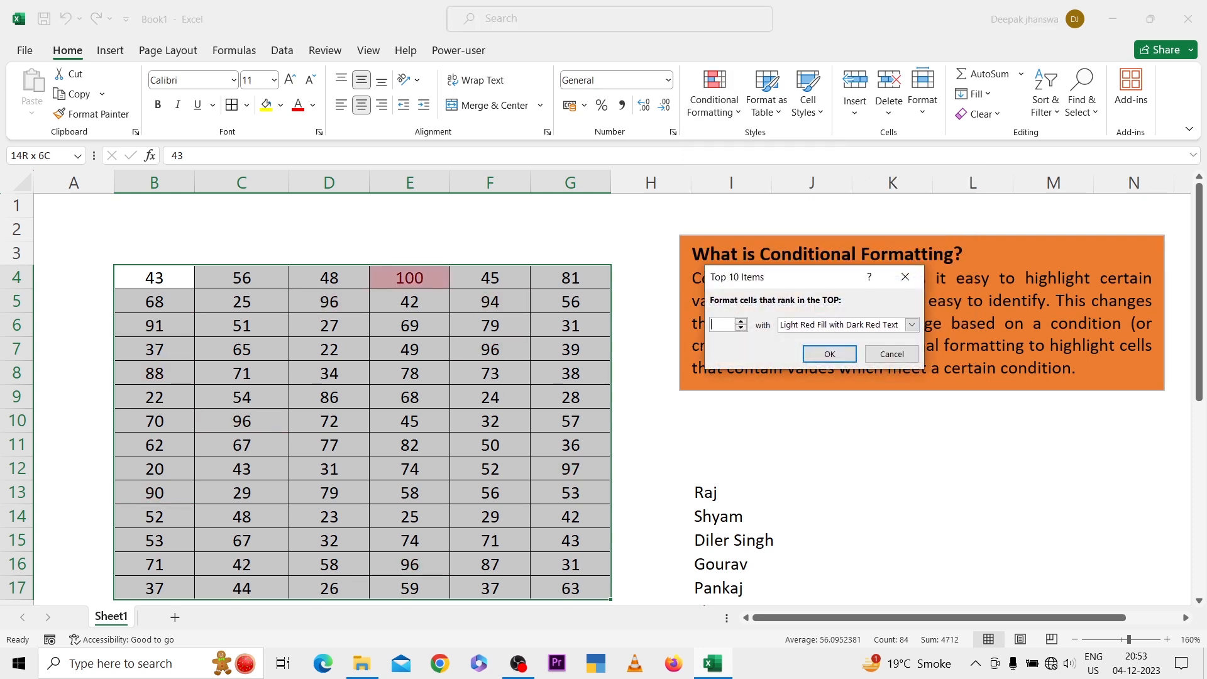
type("5")
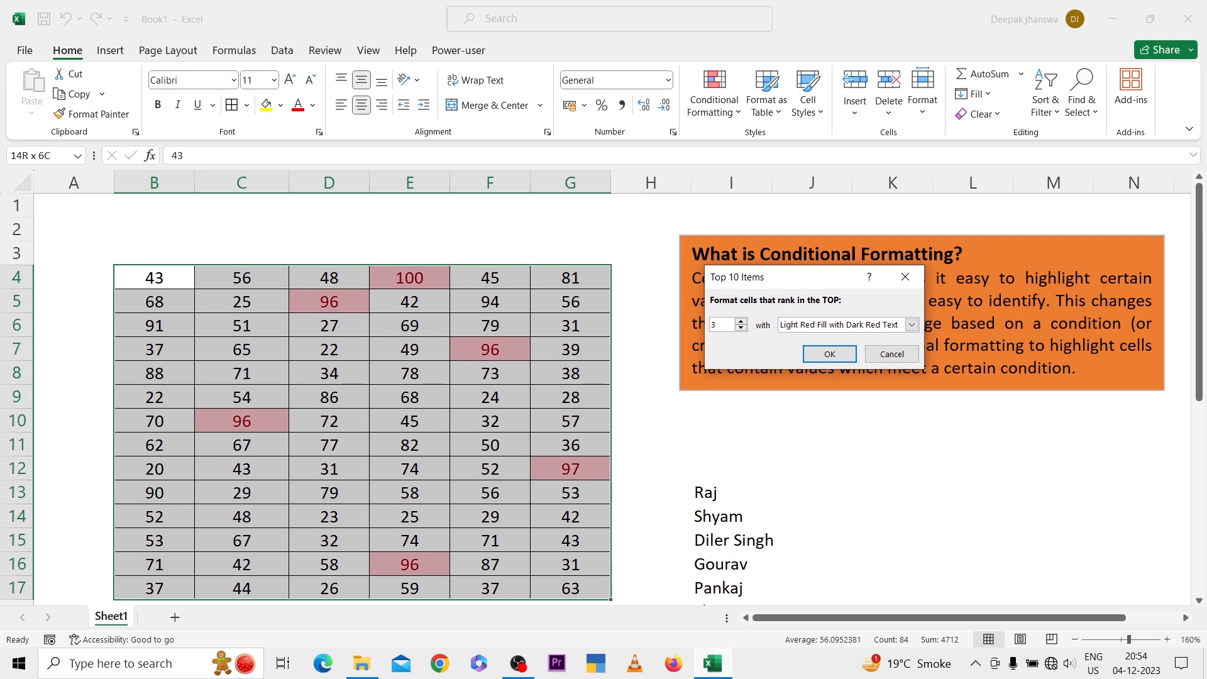
left_click(892, 354)
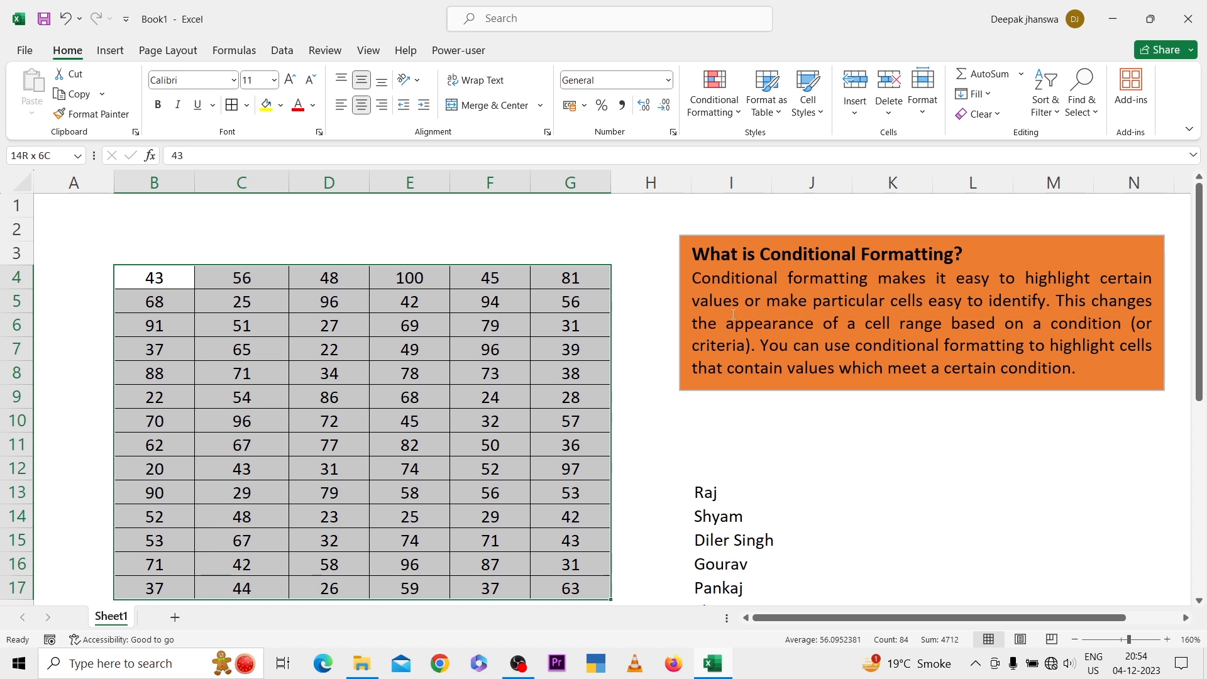
Start a Top 10% rule on B4:G17 and preview it with the percentage lowered to 4
left_click(700, 106)
mouse_move(720, 186)
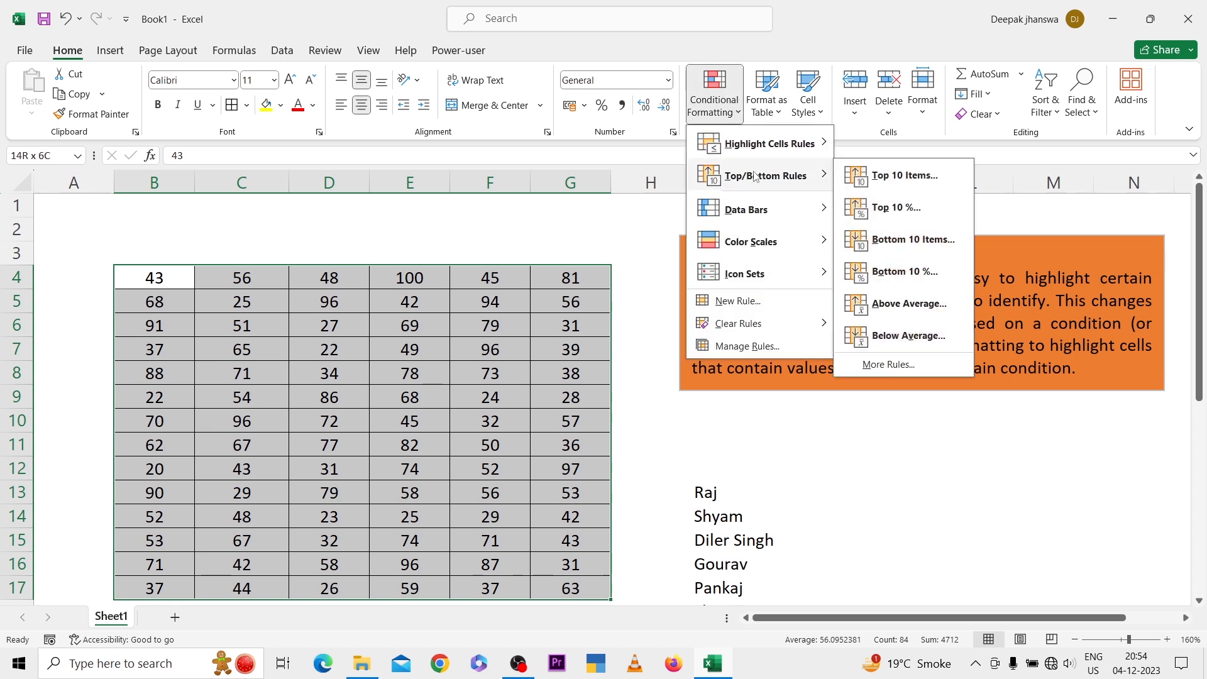
left_click(861, 210)
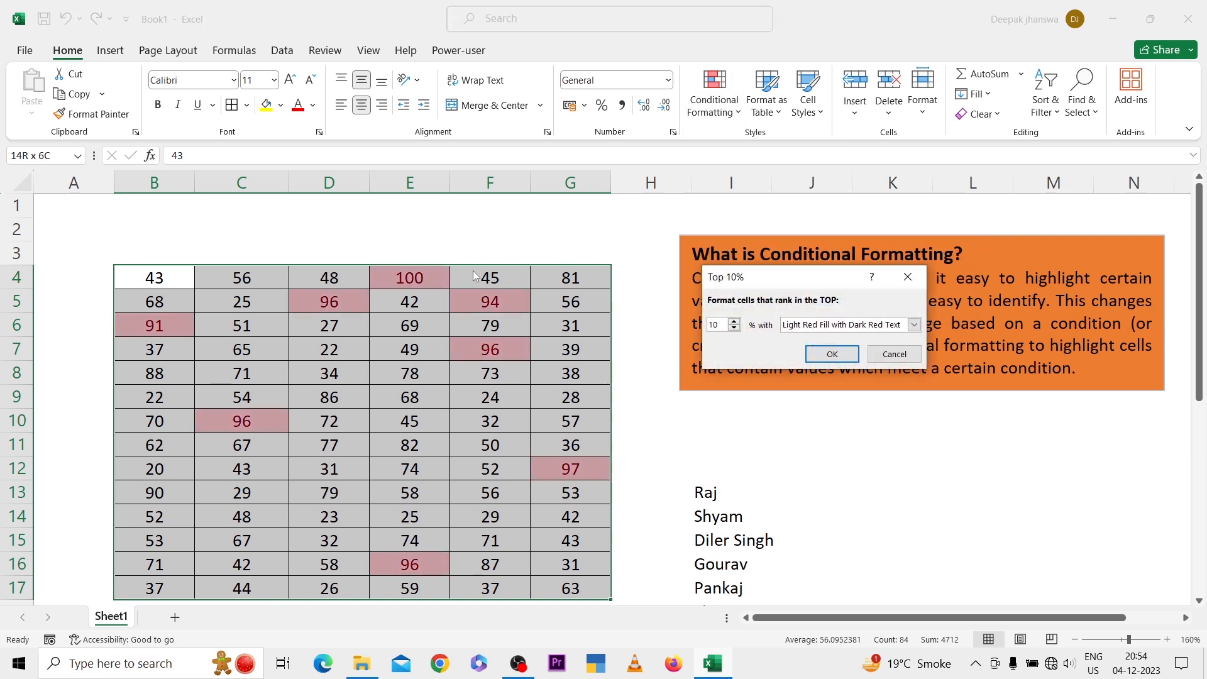
left_click(734, 328)
left_click(734, 328)
left_click(734, 328)
left_click(734, 327)
left_click(734, 327)
left_click(734, 328)
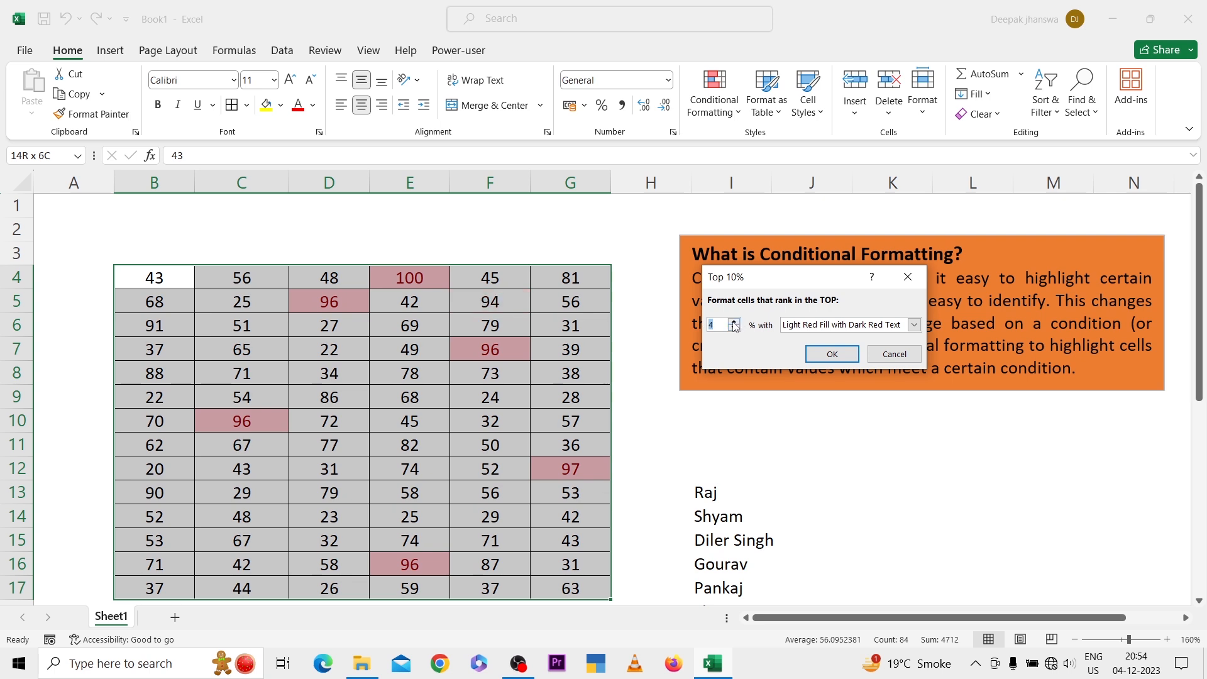
Preview the Top 10% rule with the percentage raised to 10 and 12, and cancel the rule
left_click(735, 323)
left_click(734, 323)
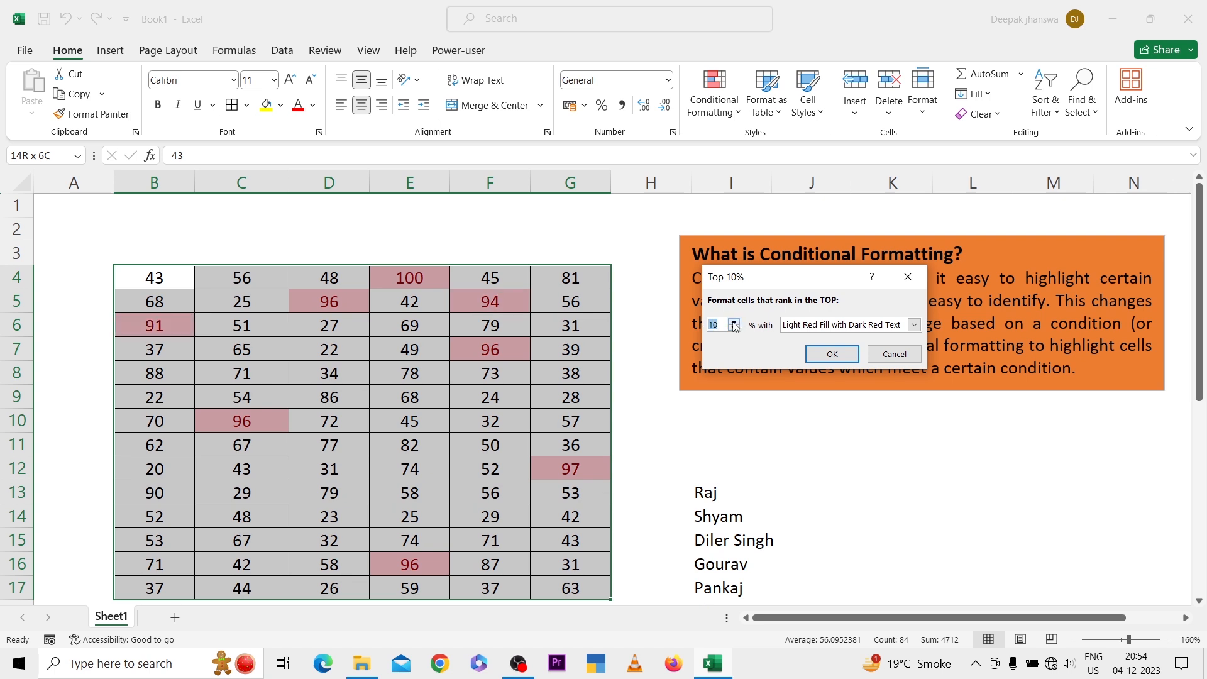
left_click(735, 324)
left_click(734, 323)
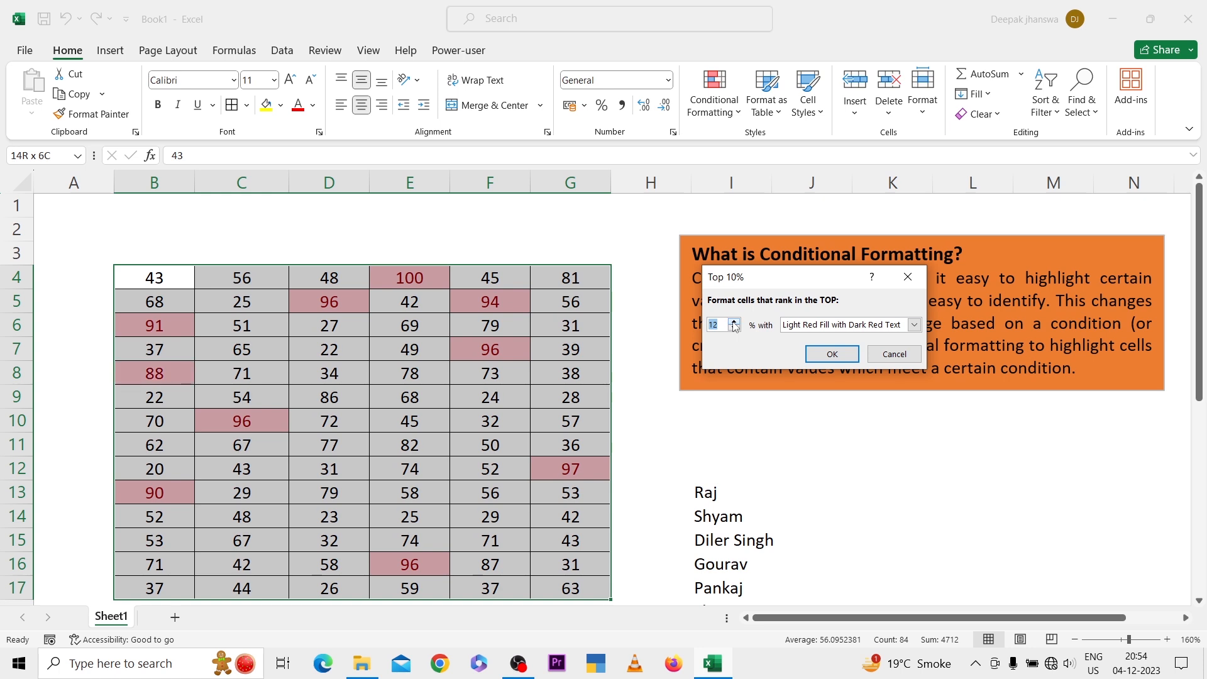
left_click(907, 277)
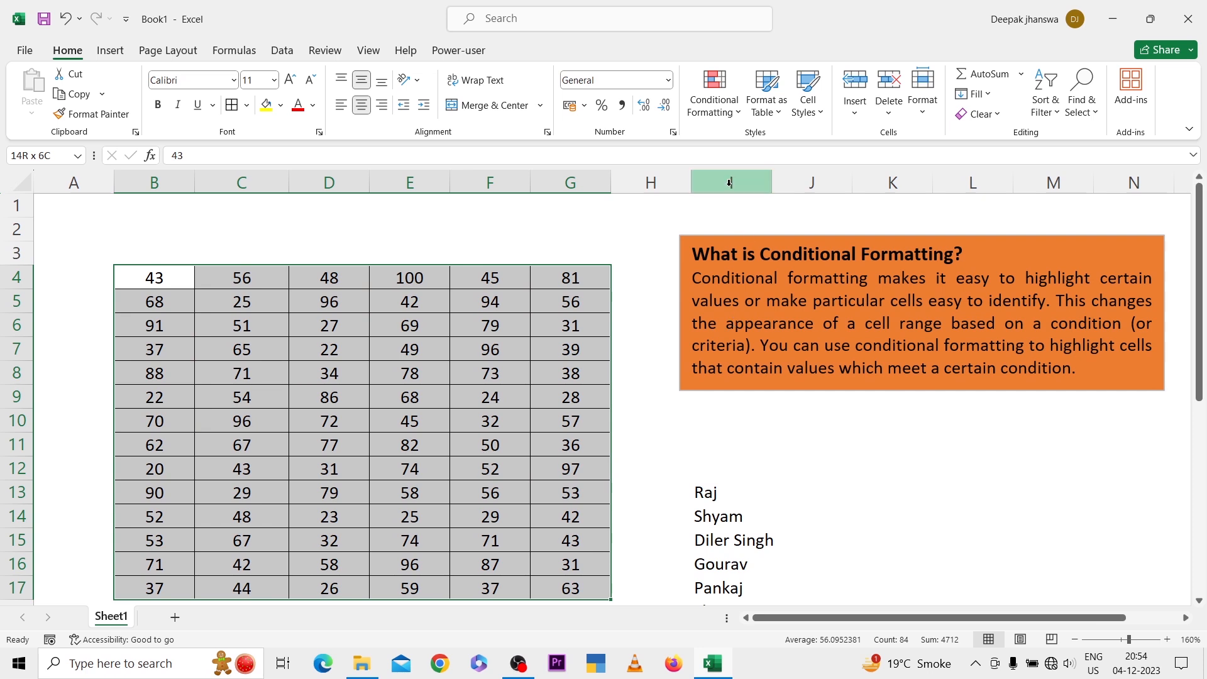
Start a Bottom 10 Items rule on B4:G17 and preview it with the rank lowered step by step to 3
left_click(714, 94)
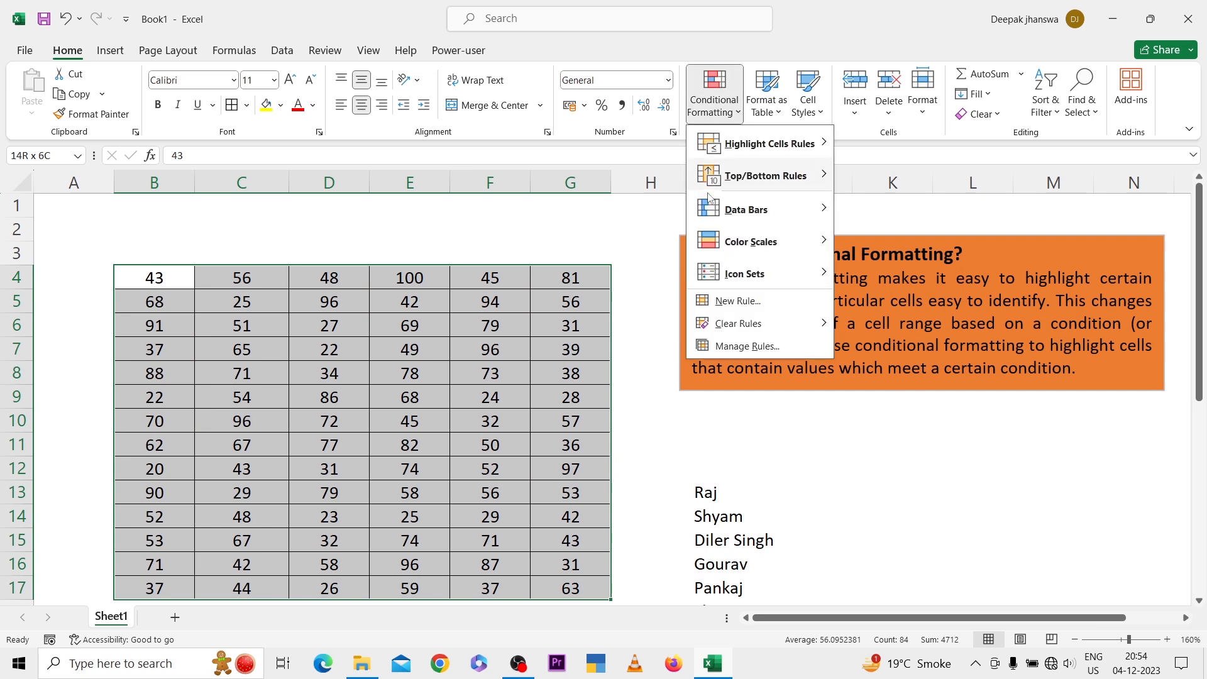
mouse_move(758, 188)
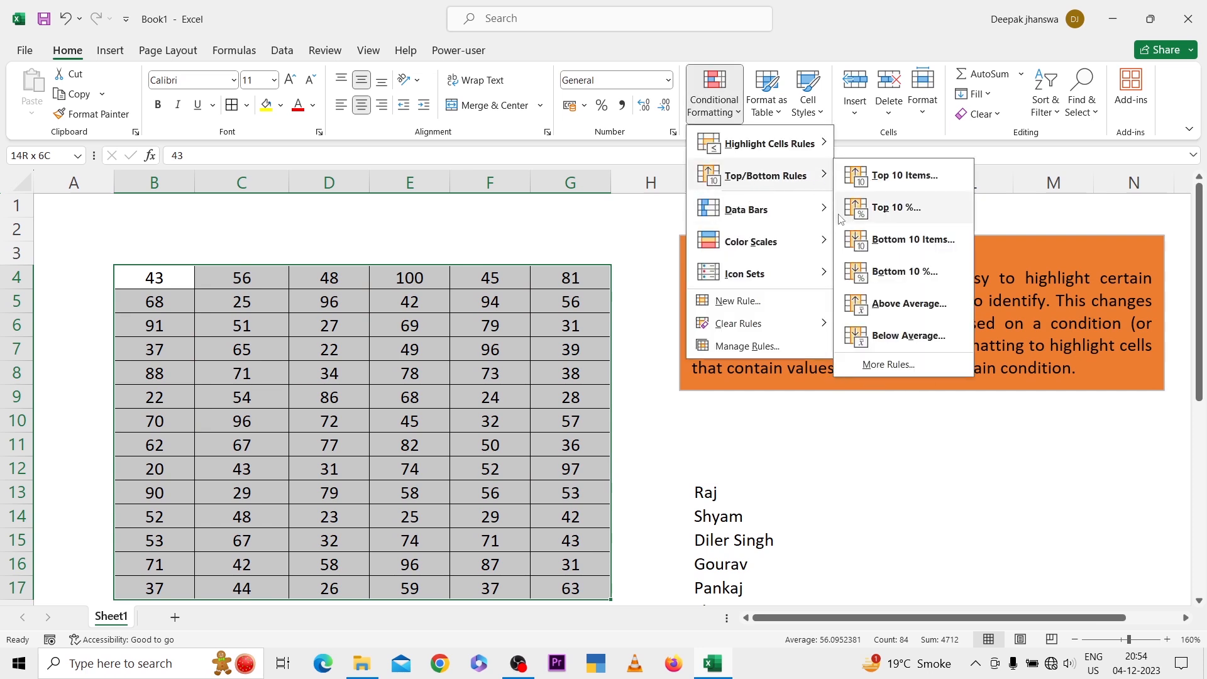
left_click(899, 239)
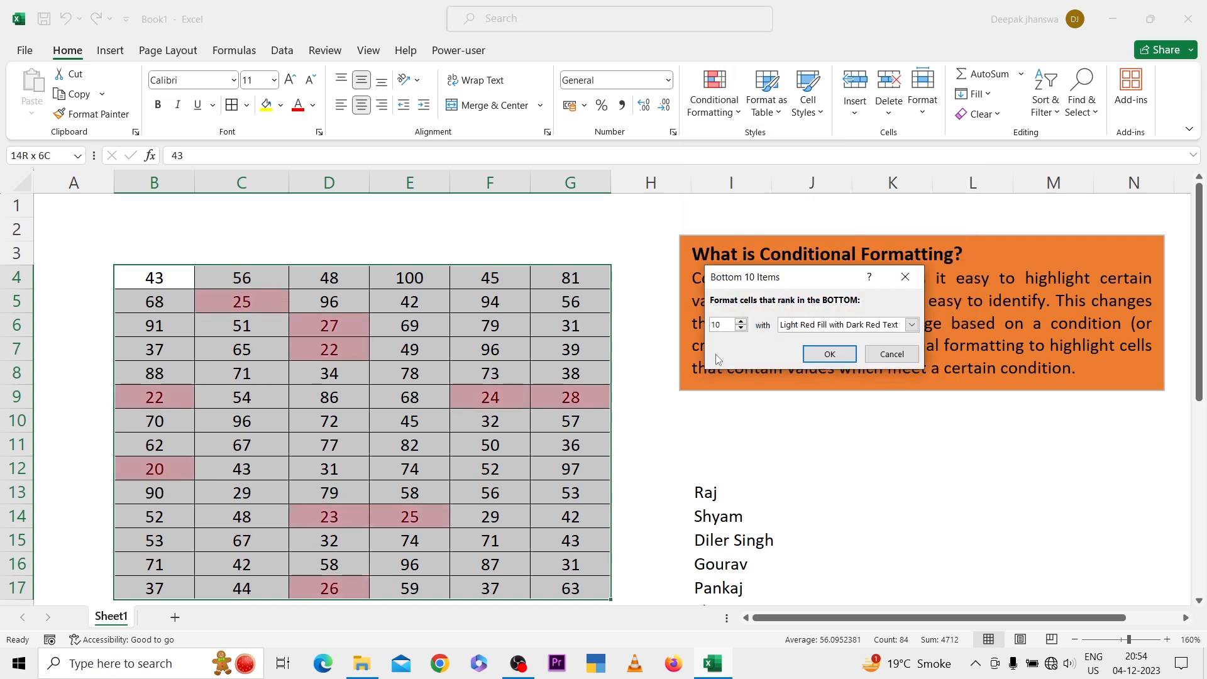
left_click(741, 328)
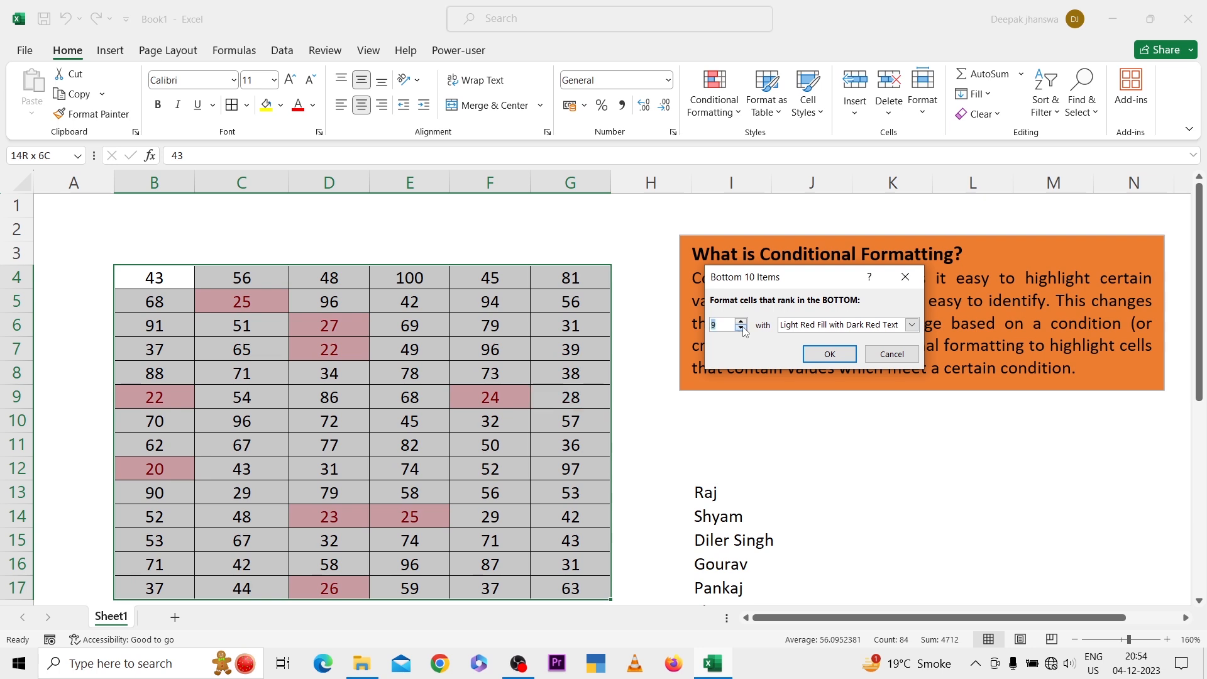
left_click(741, 329)
left_click(741, 328)
left_click(742, 329)
left_click(742, 328)
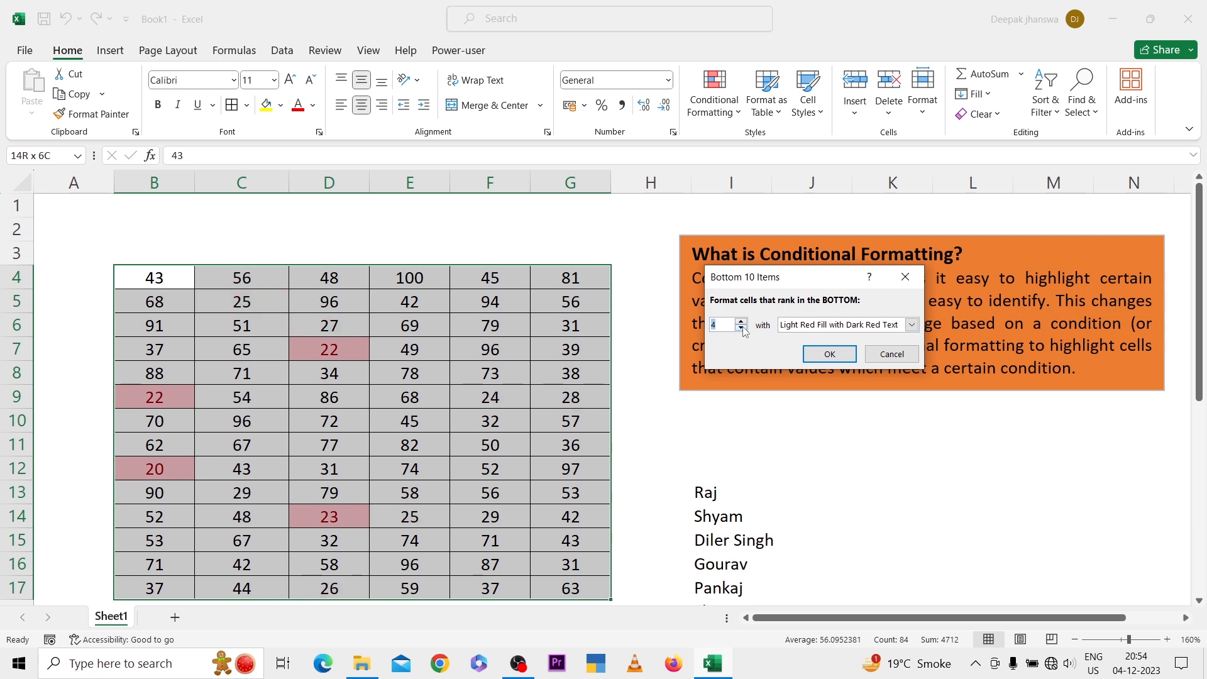
left_click(741, 328)
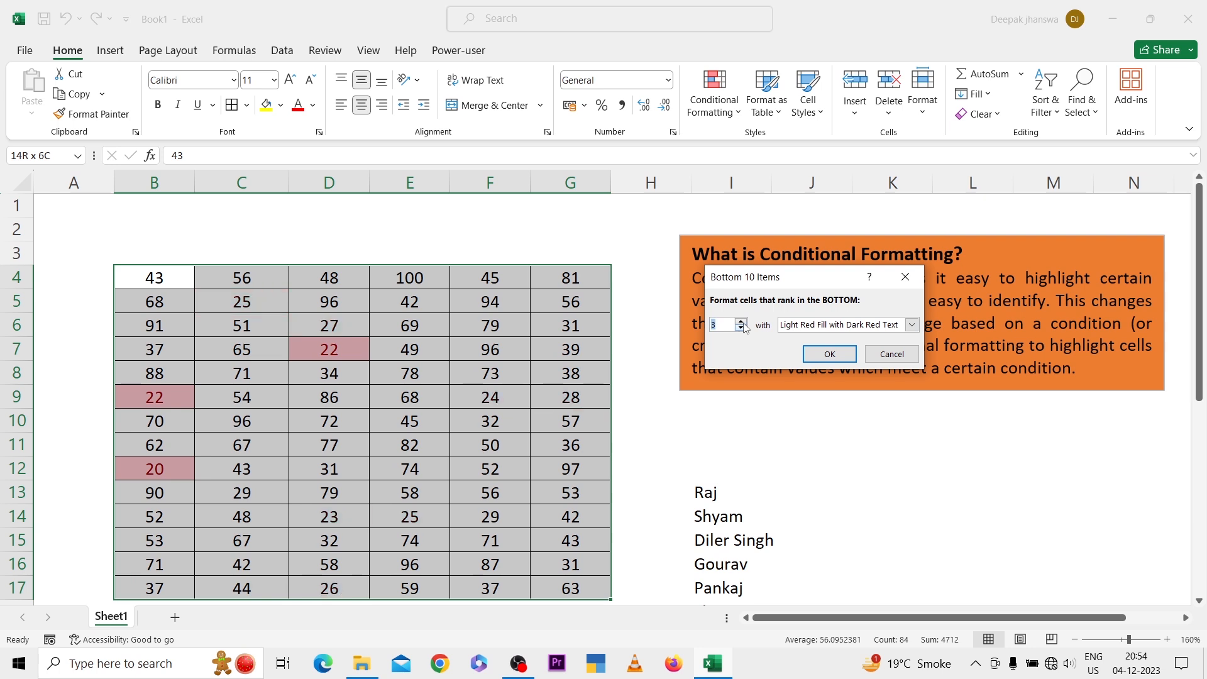
Preview the Bottom 10 Items rule with the rank raised back to 10, and cancel the rule
left_click(741, 322)
left_click(741, 322)
left_click(741, 322)
left_click(741, 322)
left_click(741, 321)
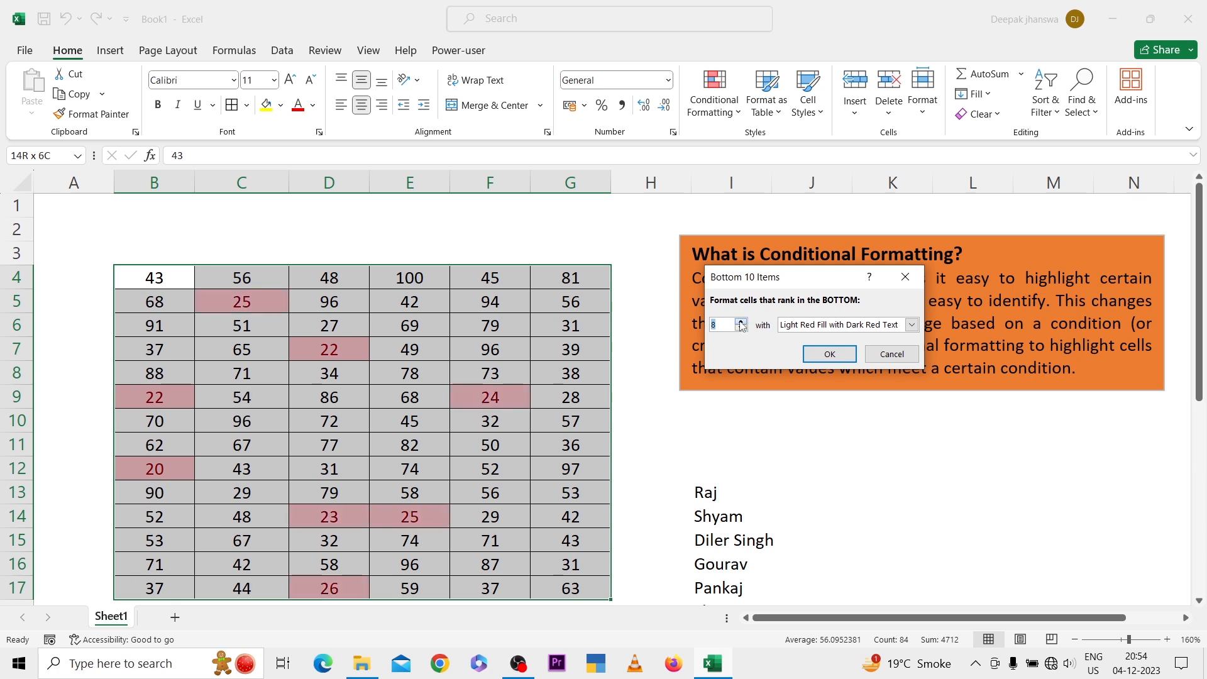
left_click(742, 321)
left_click(742, 322)
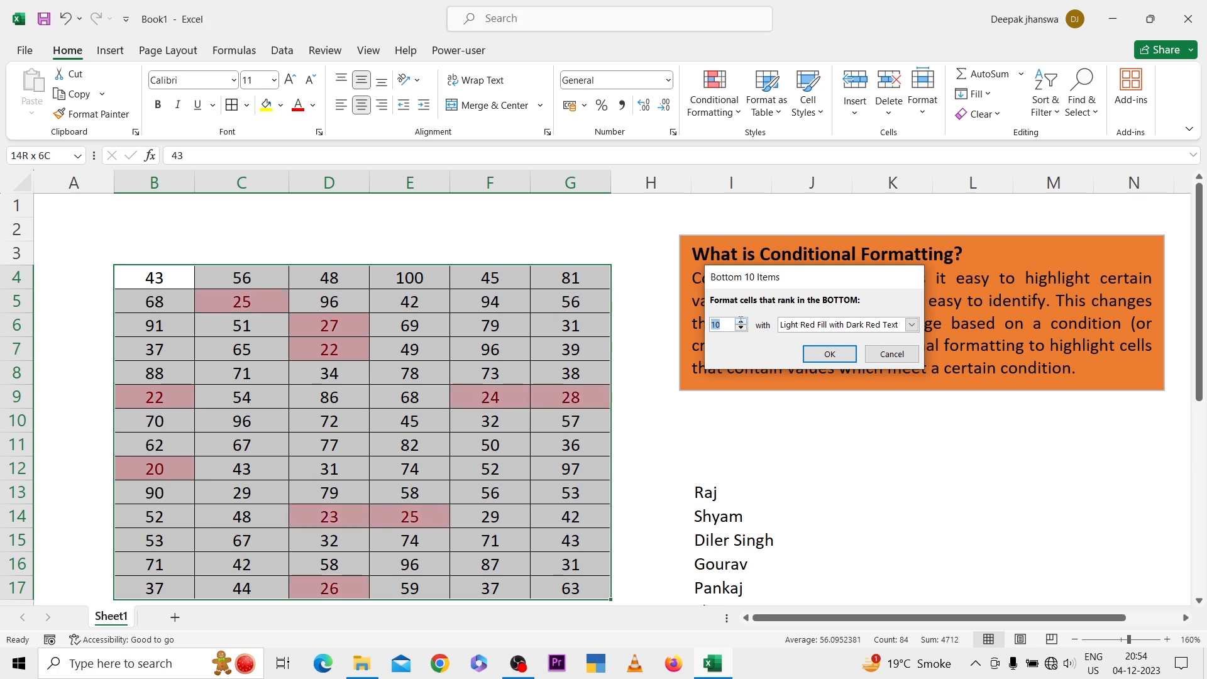
left_click(906, 277)
Preview a Bottom 10% rule on B4:G17 with the percentage at 10, and cancel the rule
left_click(739, 111)
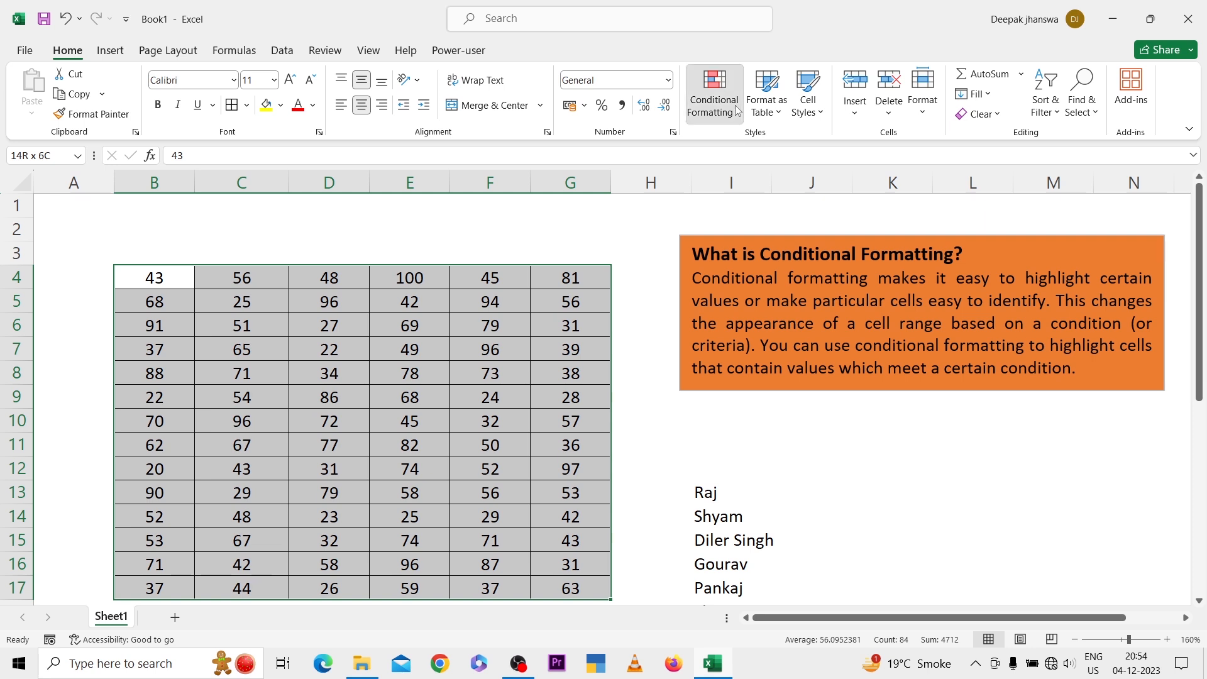
mouse_move(747, 179)
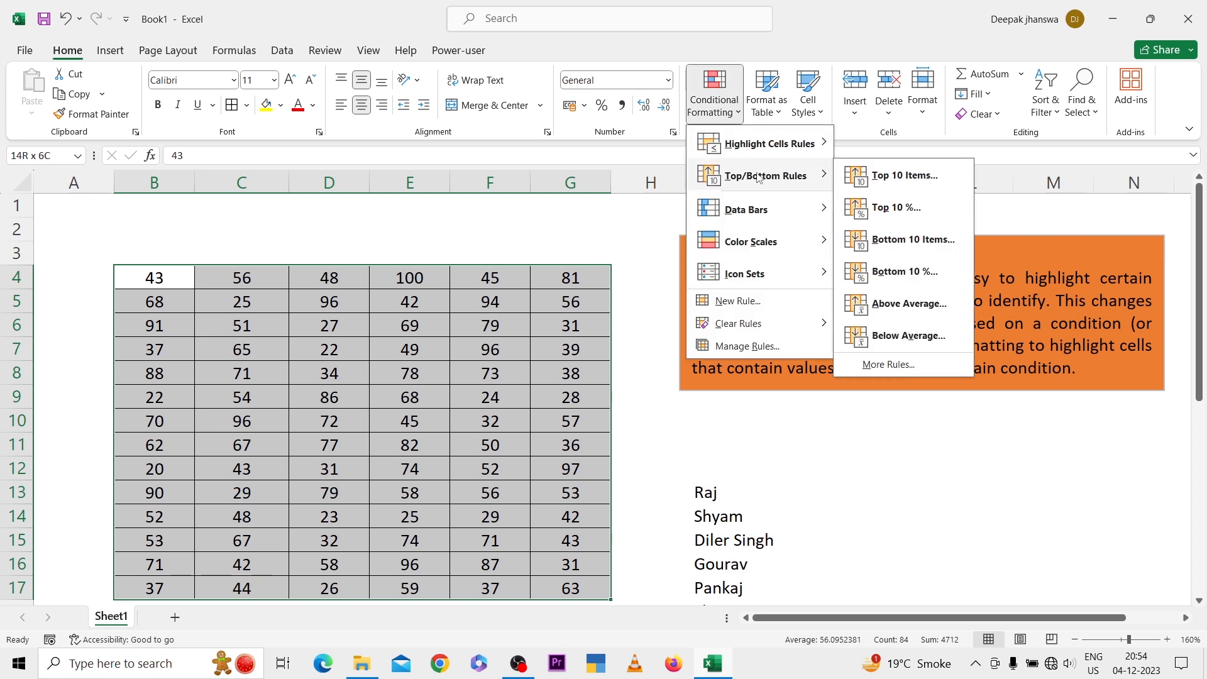
left_click(905, 277)
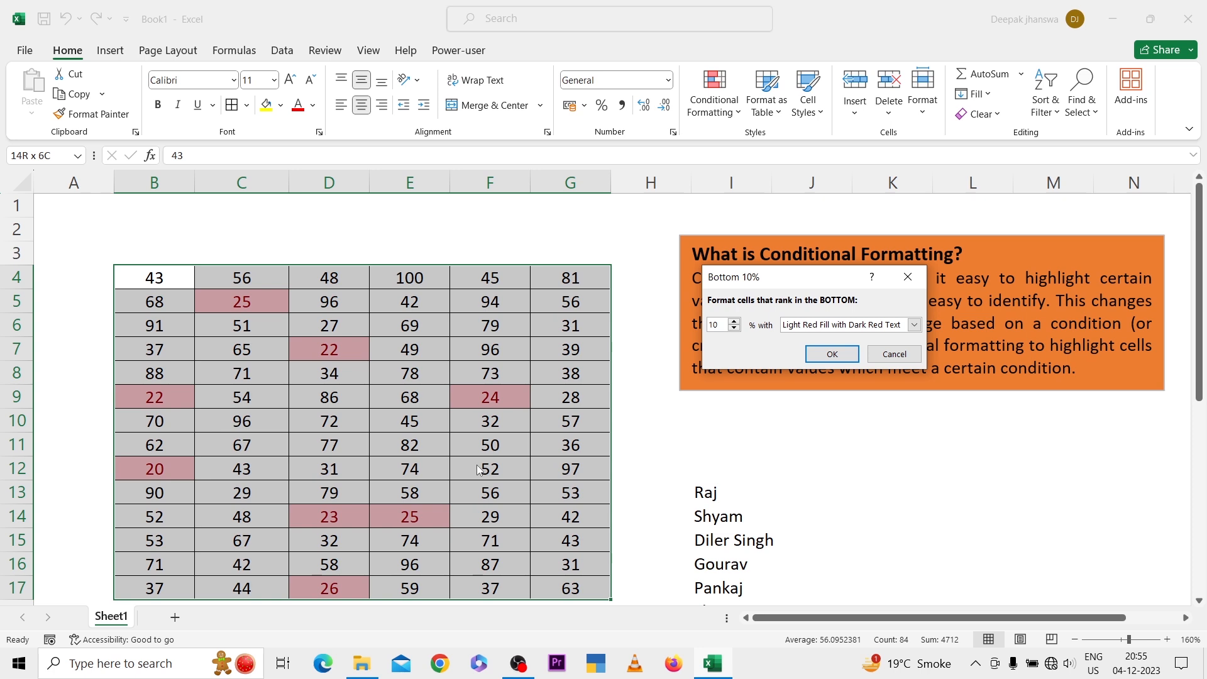
key("Escape")
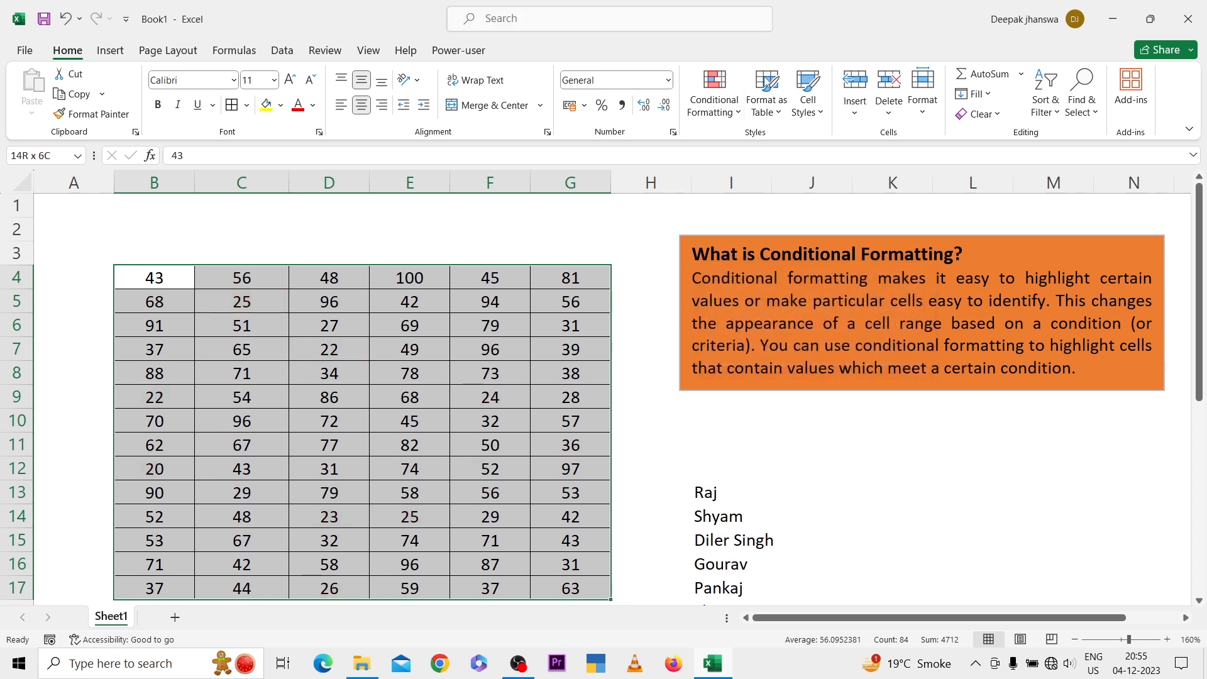
Preview an Above Average rule on B4:G17 with Light Red Fill with Dark Red Text, and cancel the rule
left_click(724, 105)
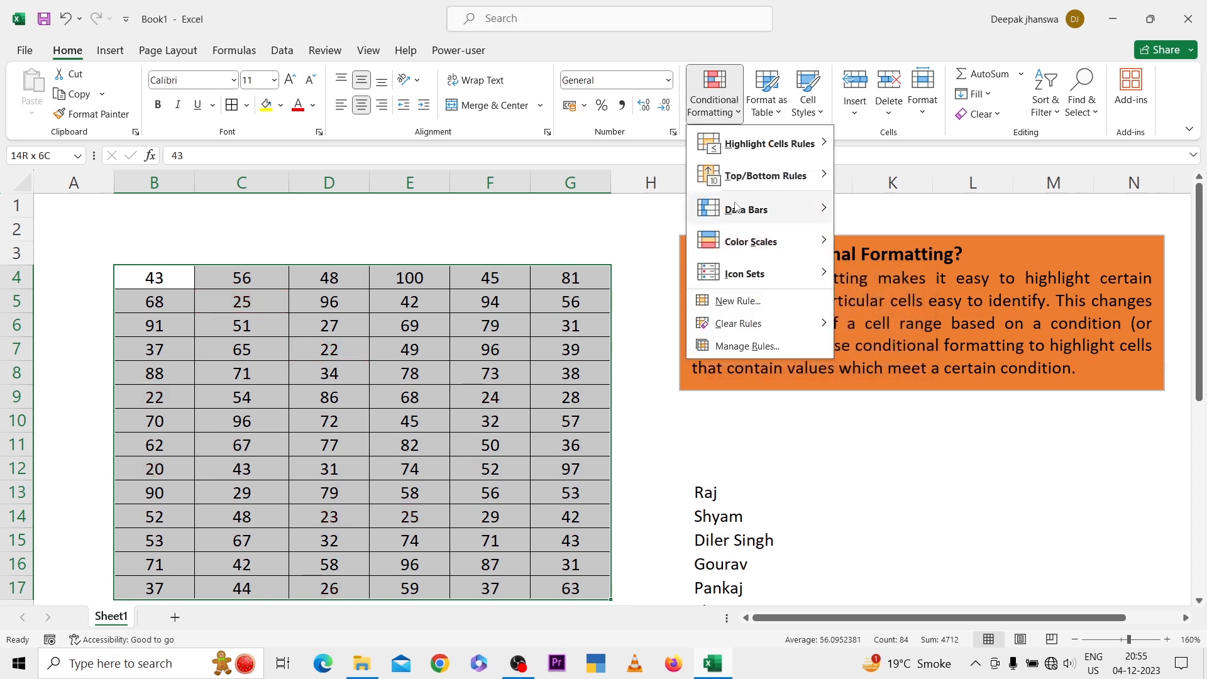
mouse_move(763, 185)
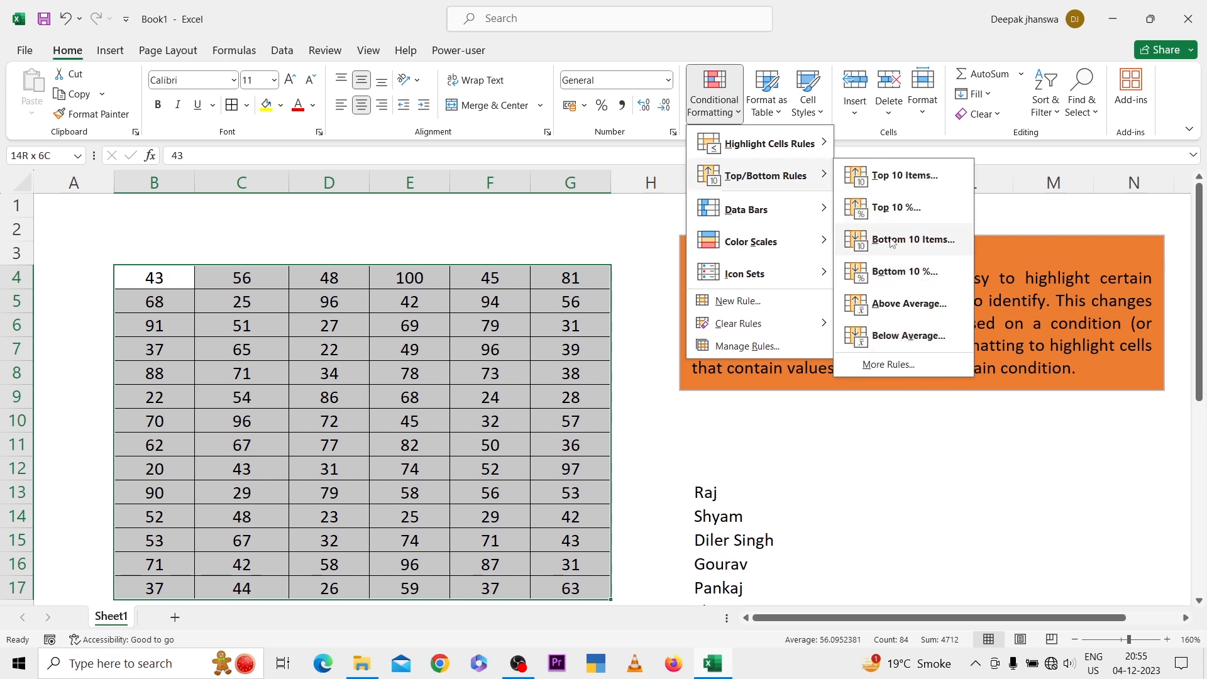
left_click(887, 305)
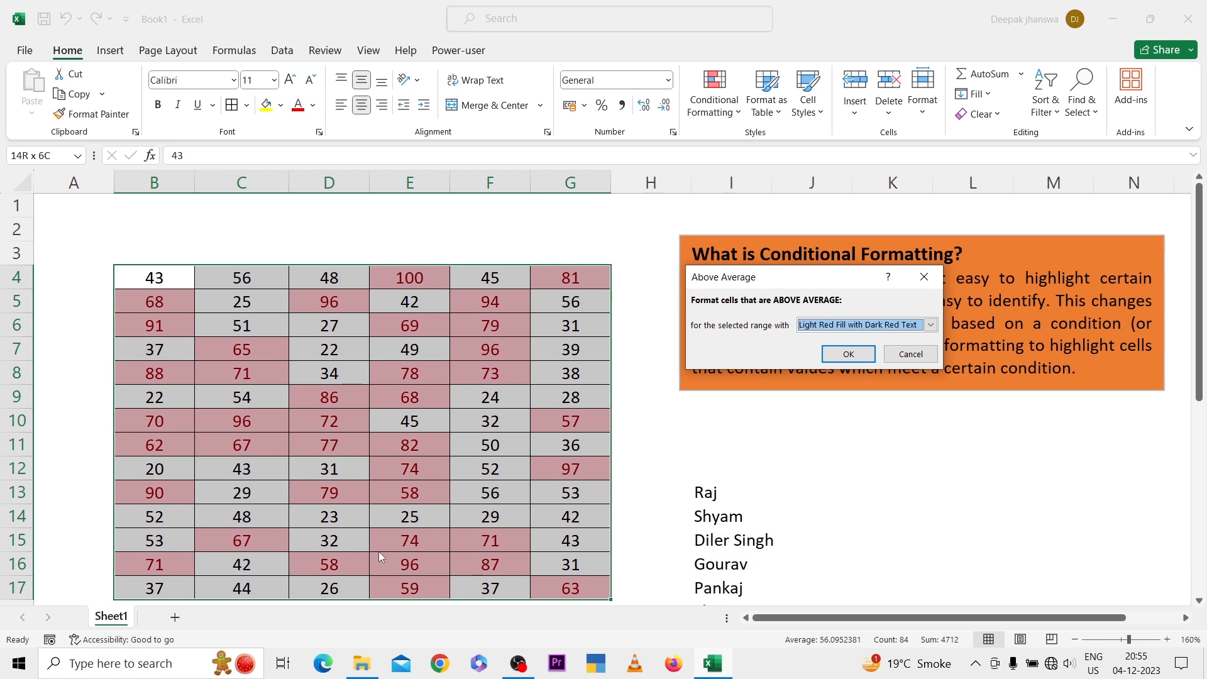
key("Escape")
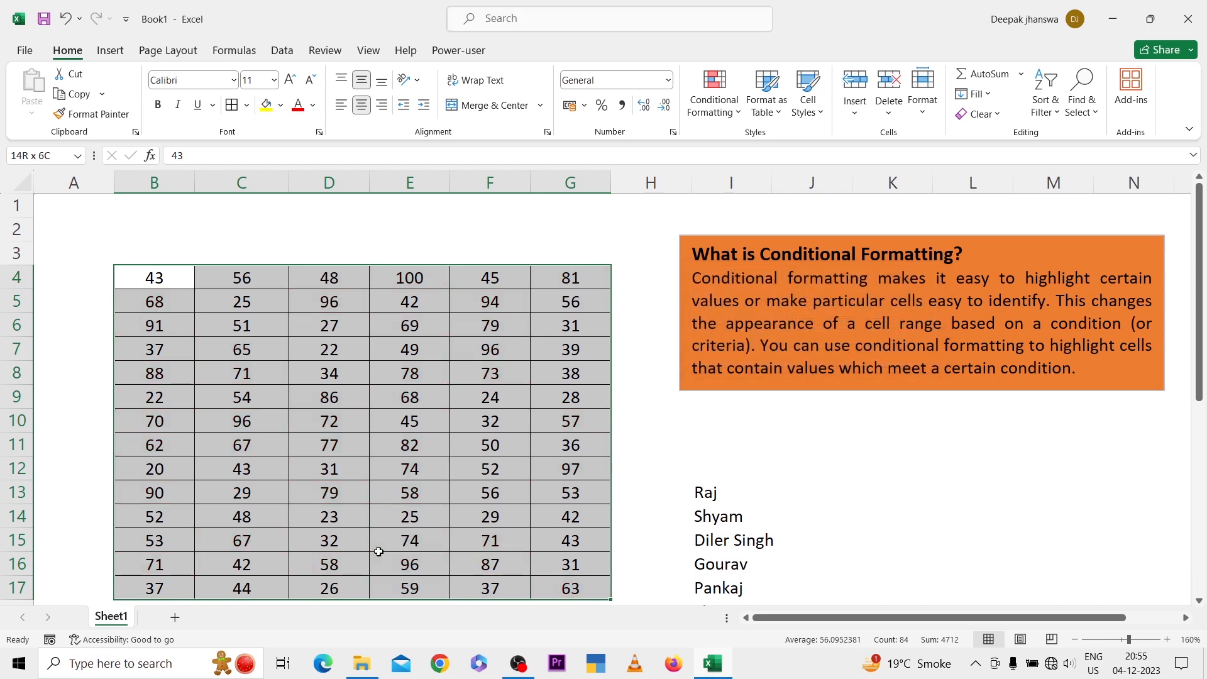
Preview a Below Average rule on B4:G17 with Light Red Fill with Dark Red Text, and cancel the rule
left_click(714, 94)
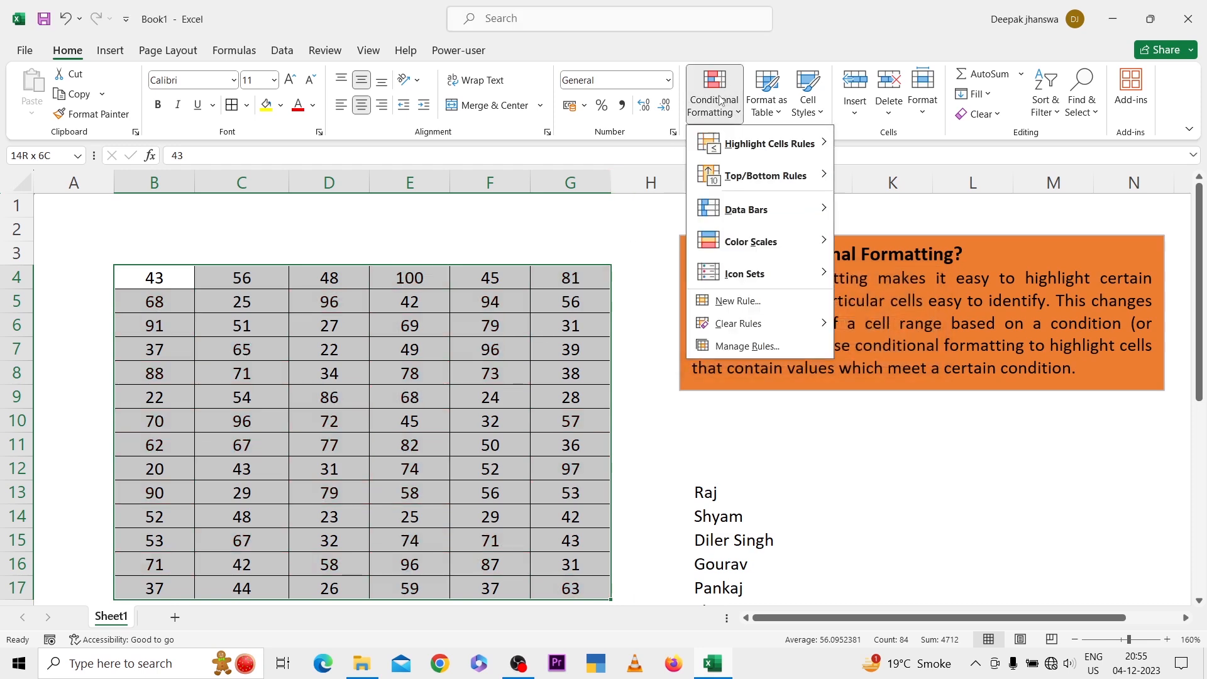
mouse_move(755, 171)
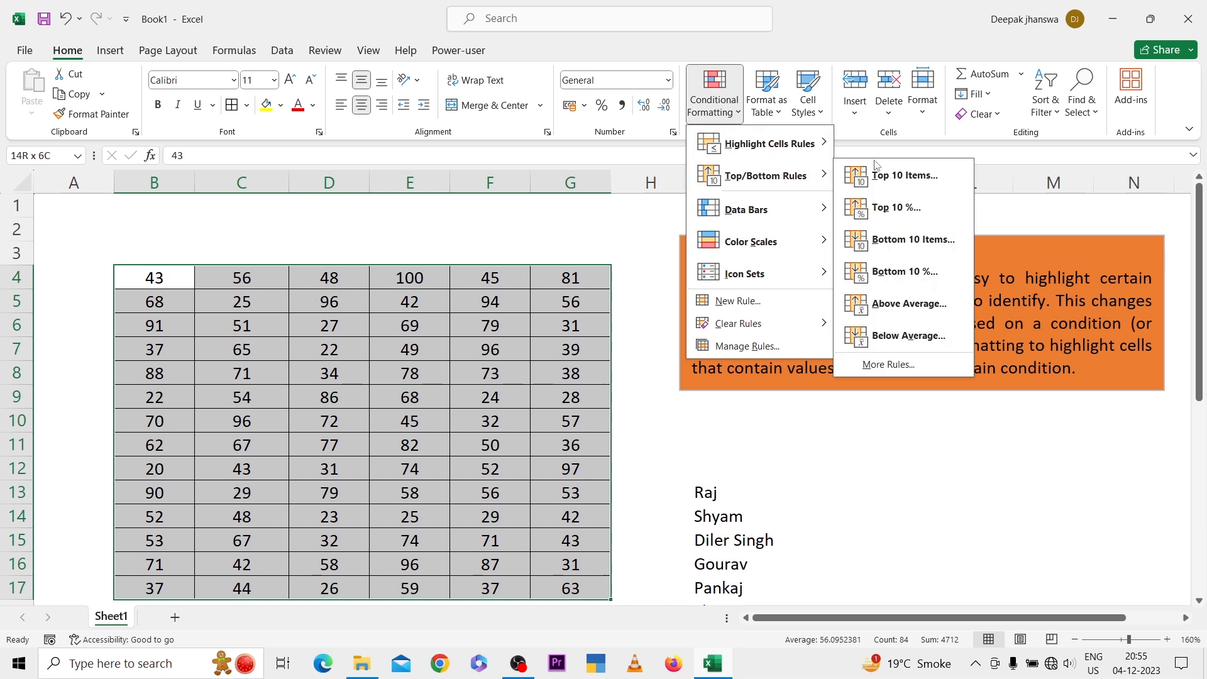
left_click(885, 347)
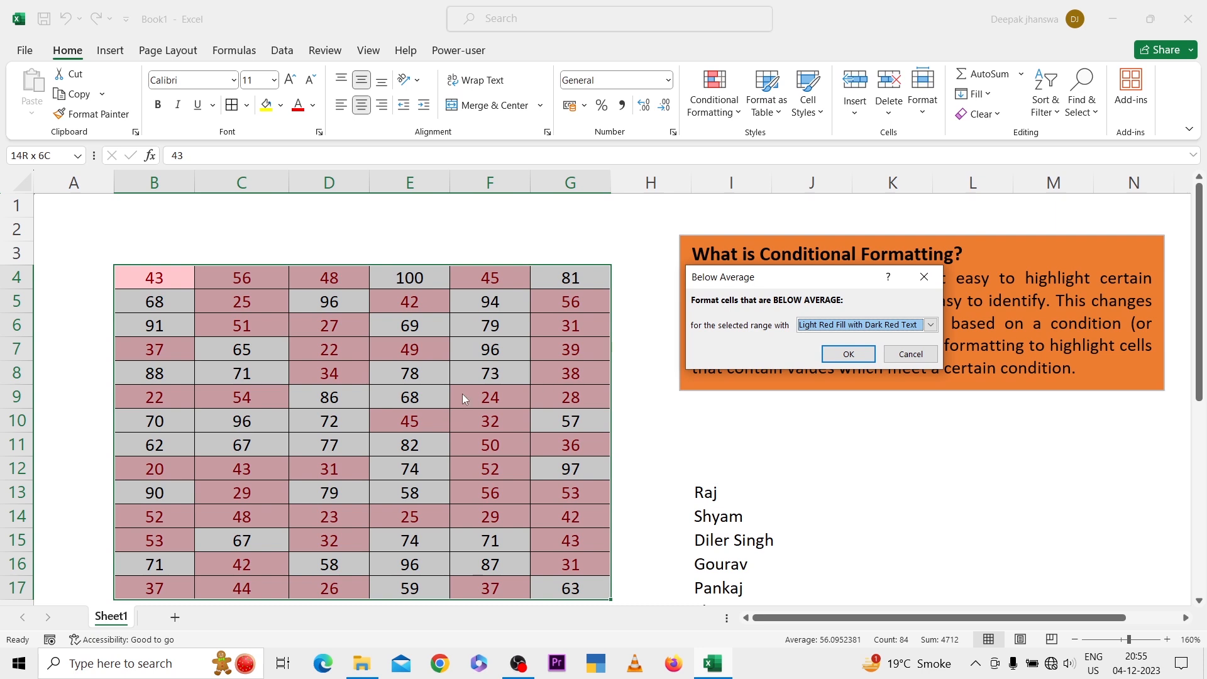
key("Escape")
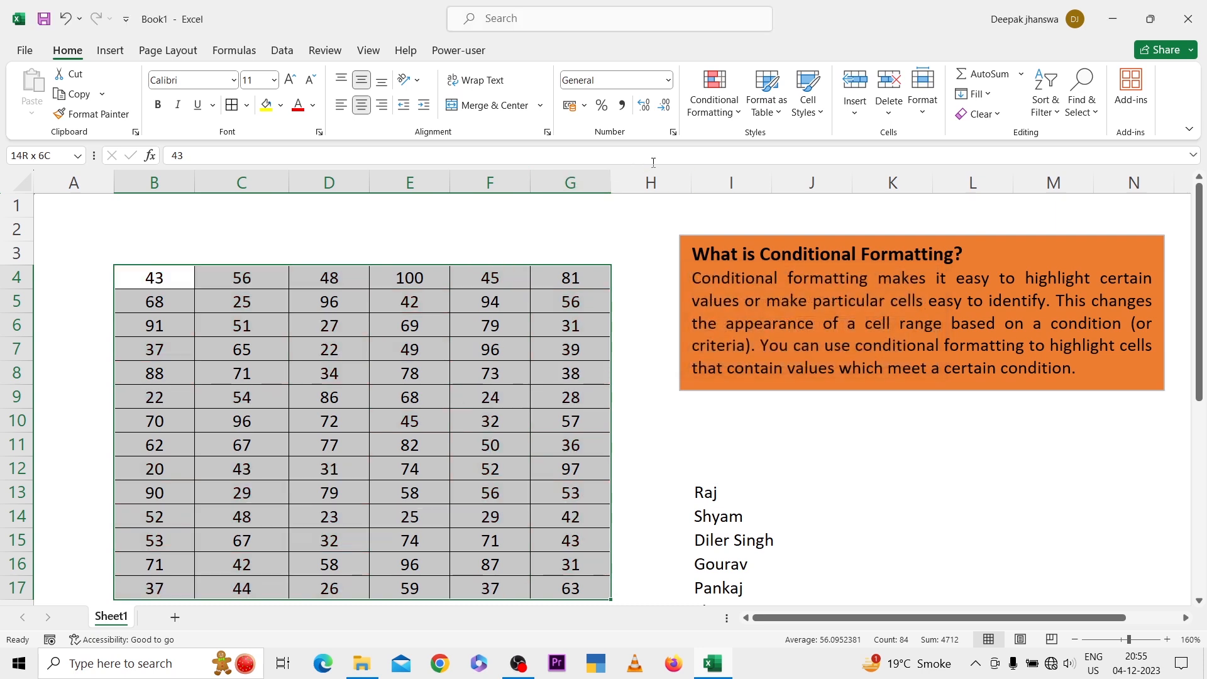
Start a custom data bar rule on B4:G17 with a gradient fill in dark green
left_click(719, 102)
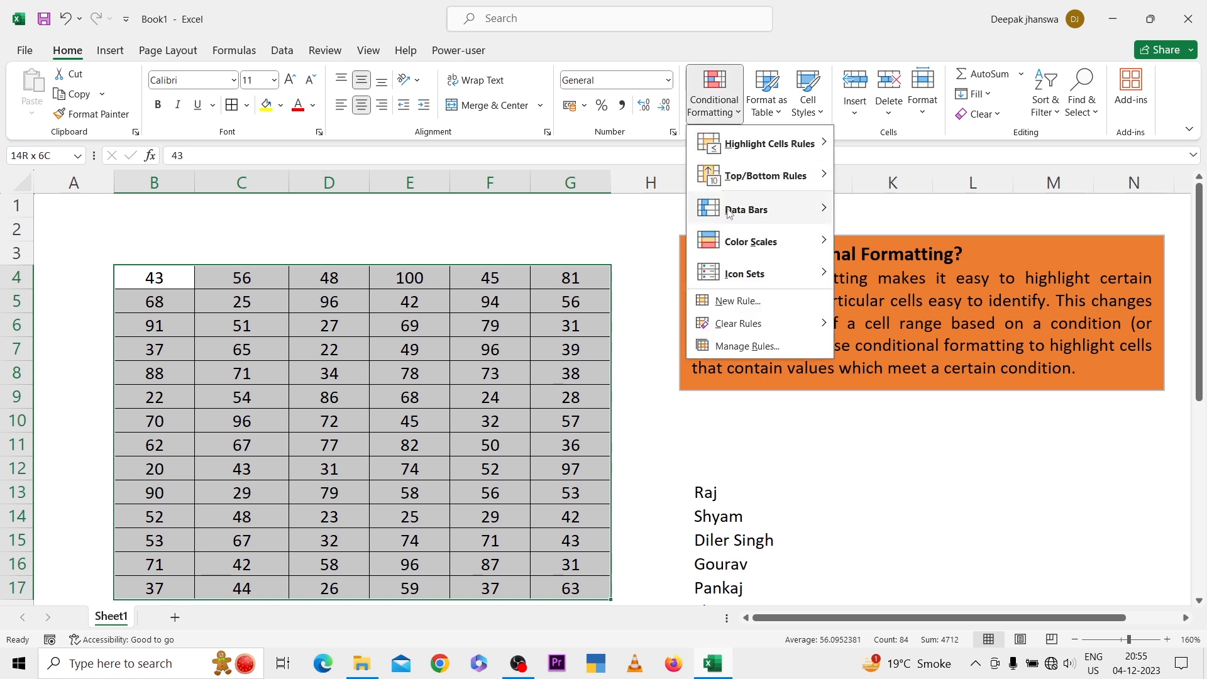
mouse_move(734, 212)
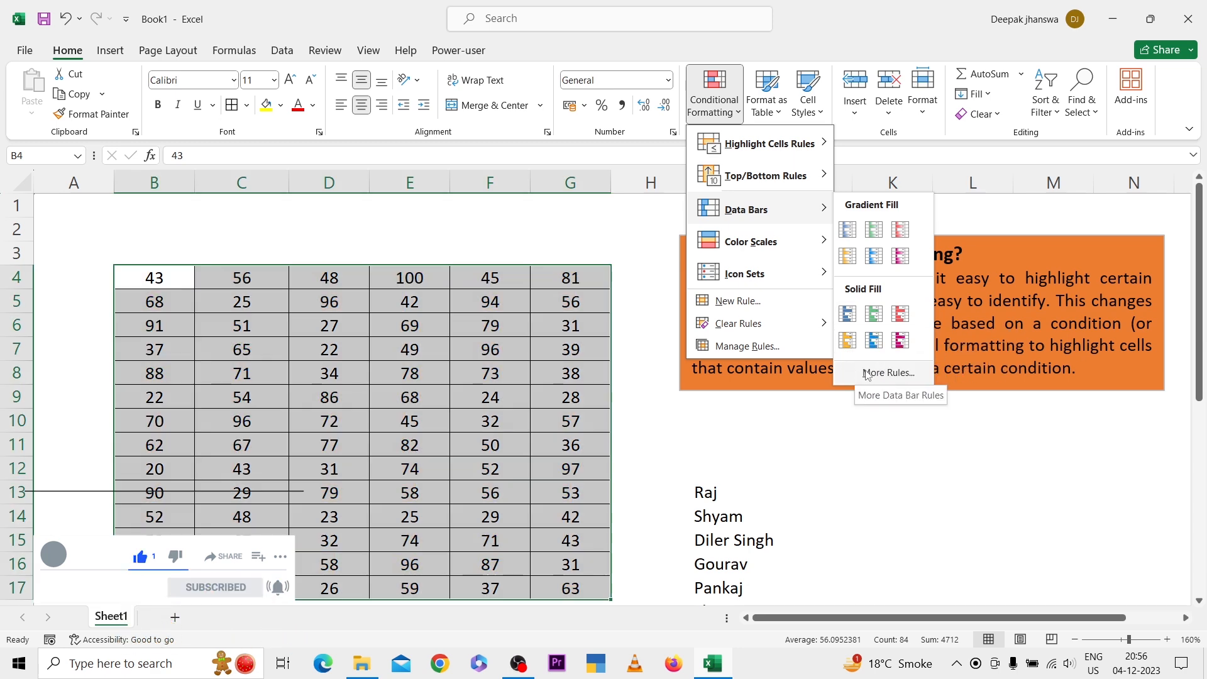
left_click(866, 374)
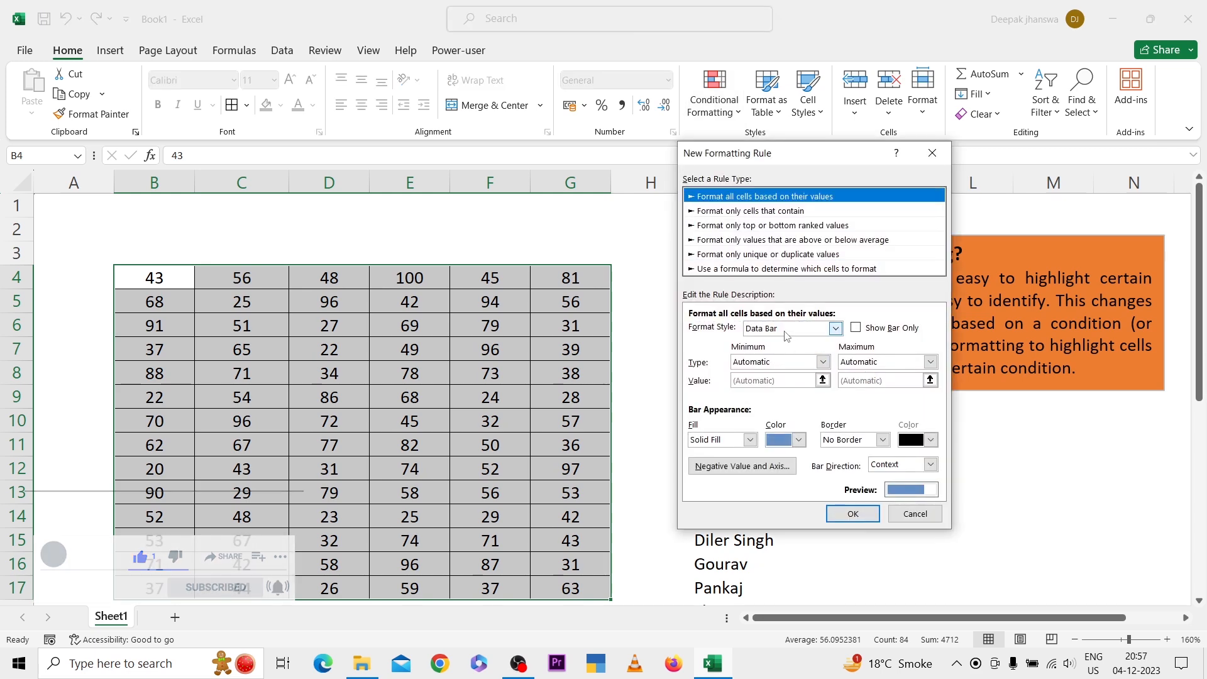
left_click(728, 442)
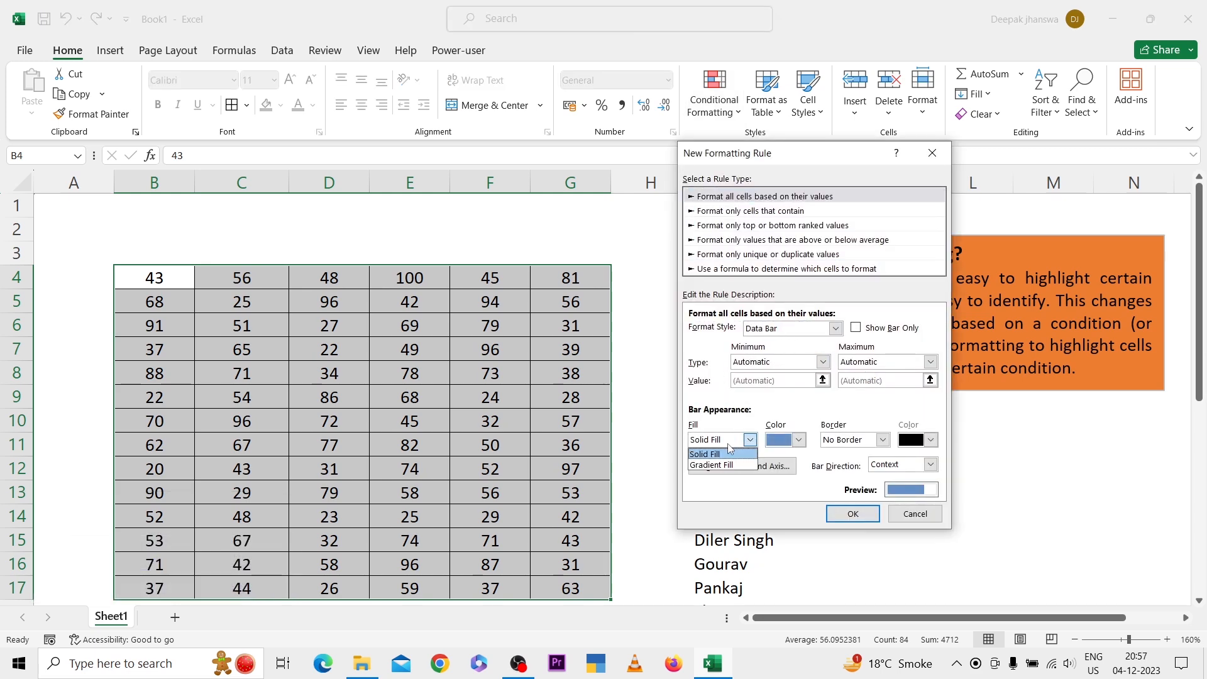
left_click(718, 465)
left_click(776, 441)
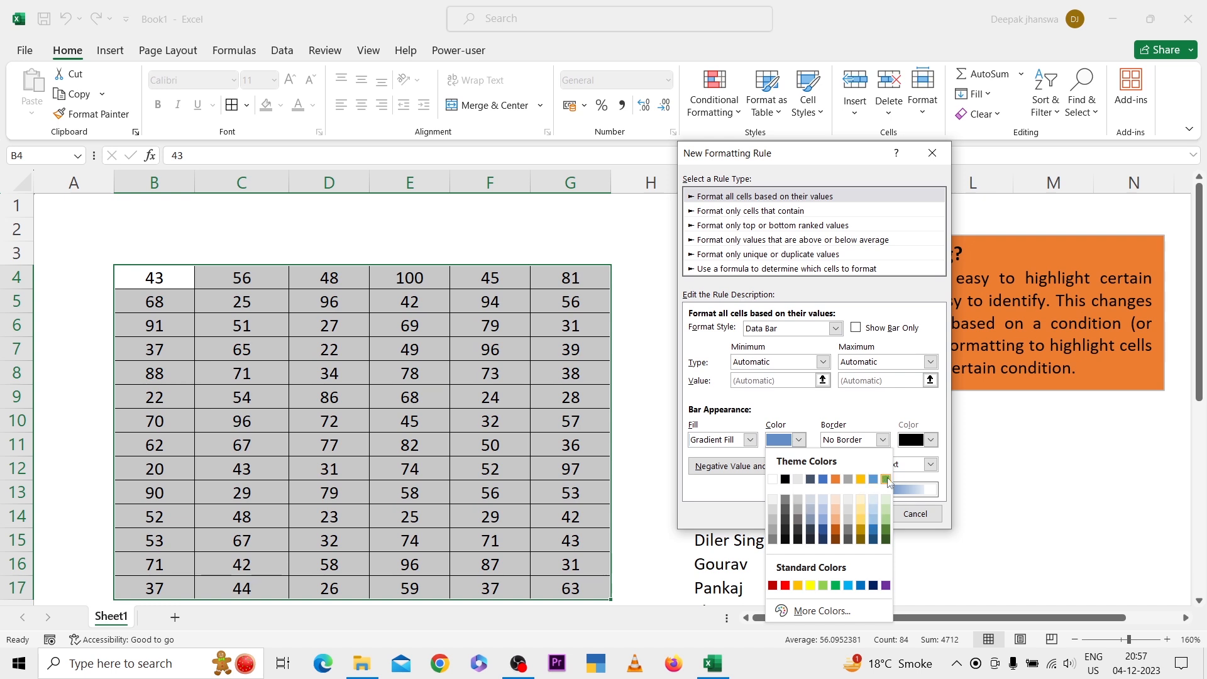
left_click(886, 532)
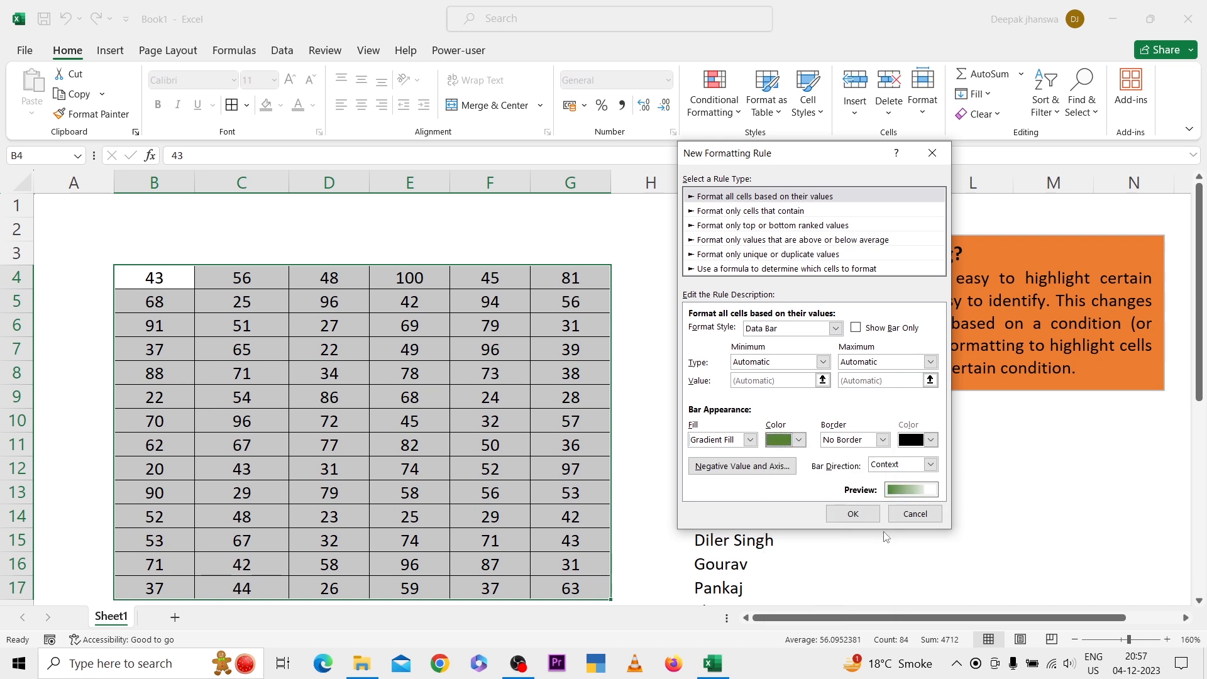
Give the data bars a solid border and apply the rule to B4:G17
left_click(881, 440)
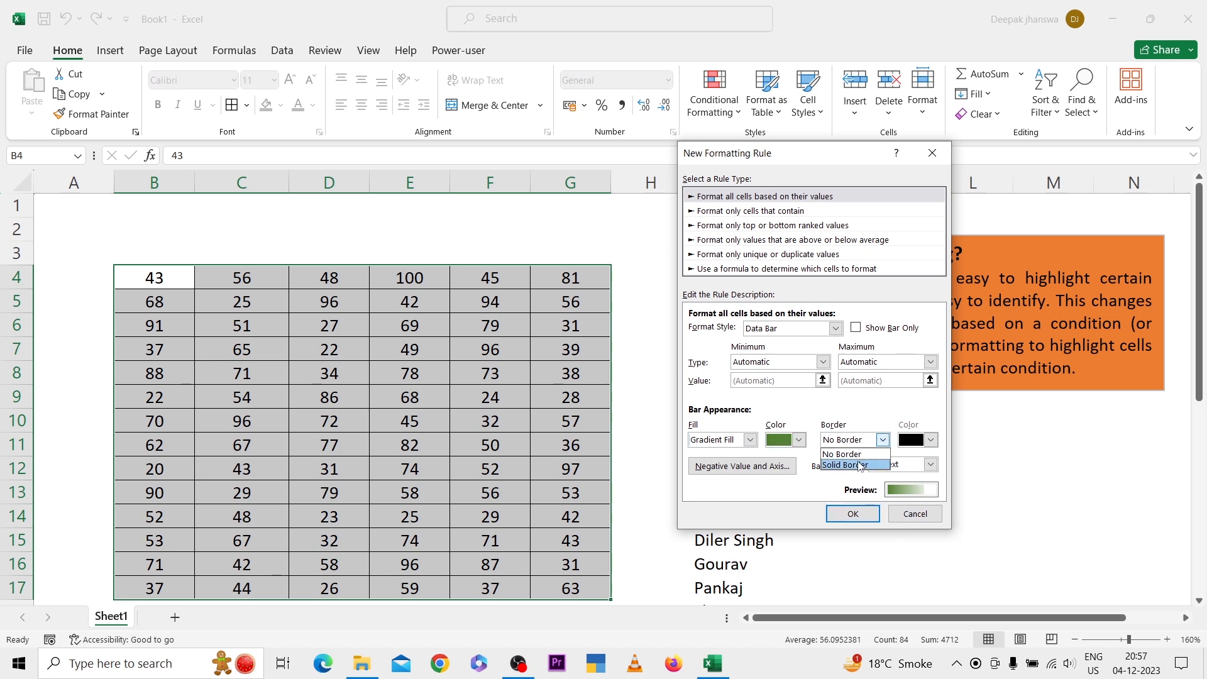
left_click(859, 466)
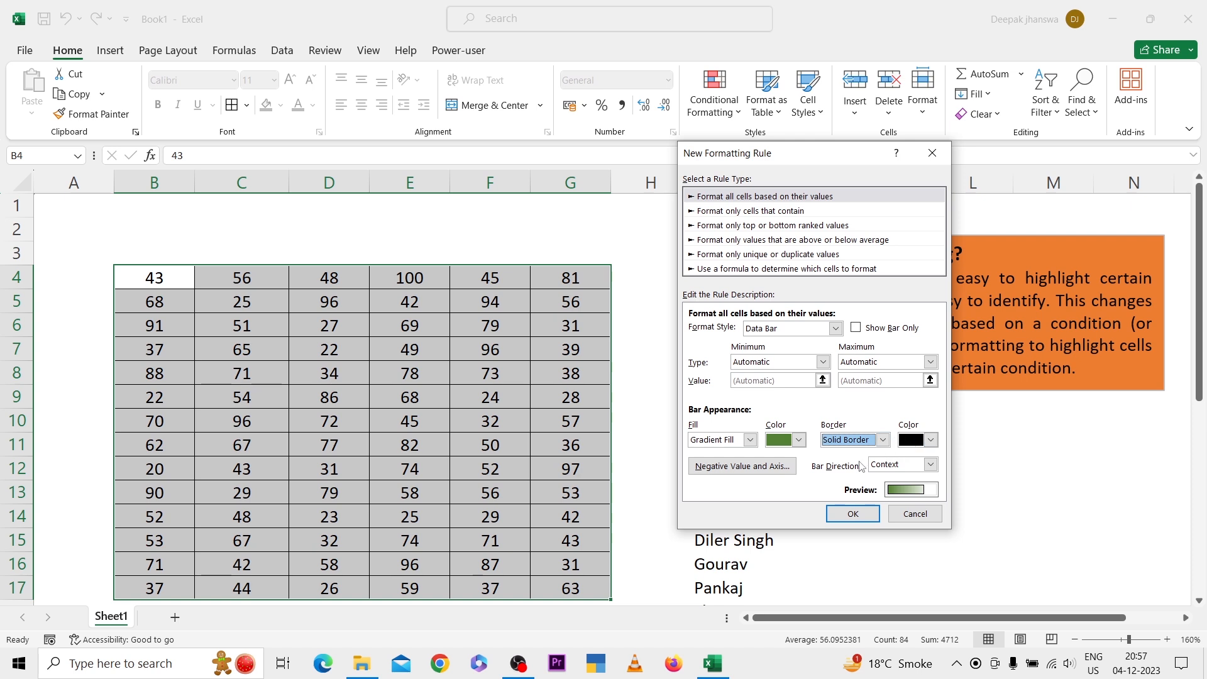
left_click(852, 516)
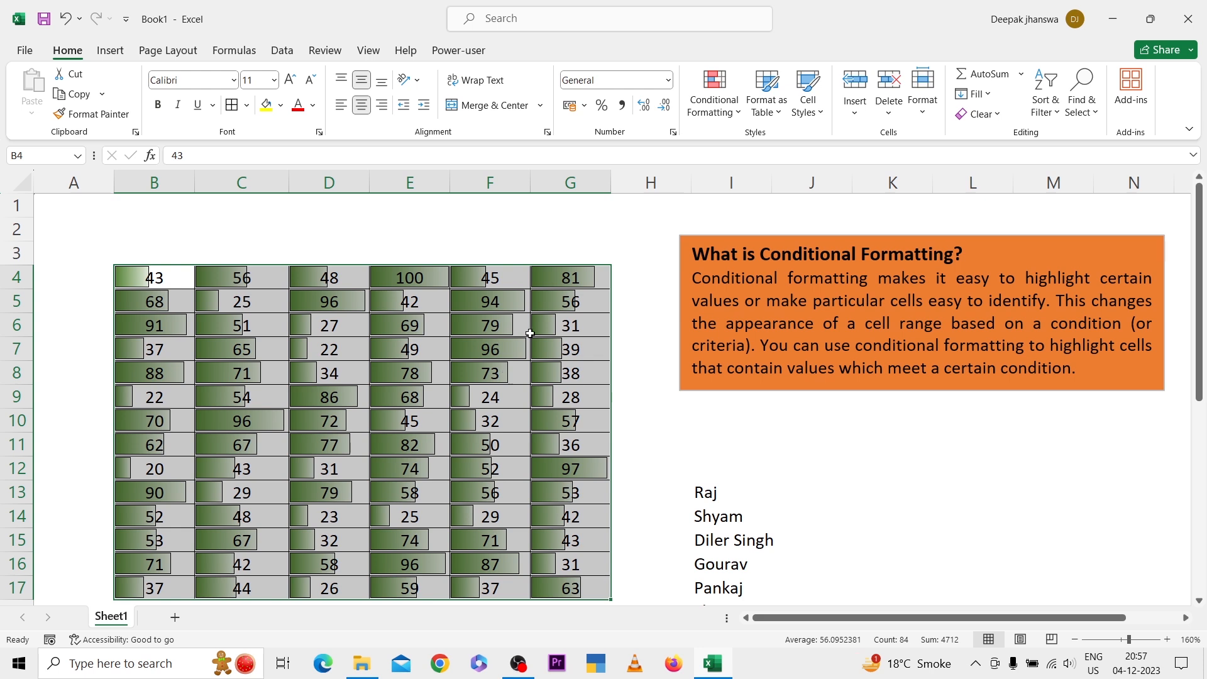
Clear the conditional formatting rules from the selected cells B4:G17
left_click(718, 112)
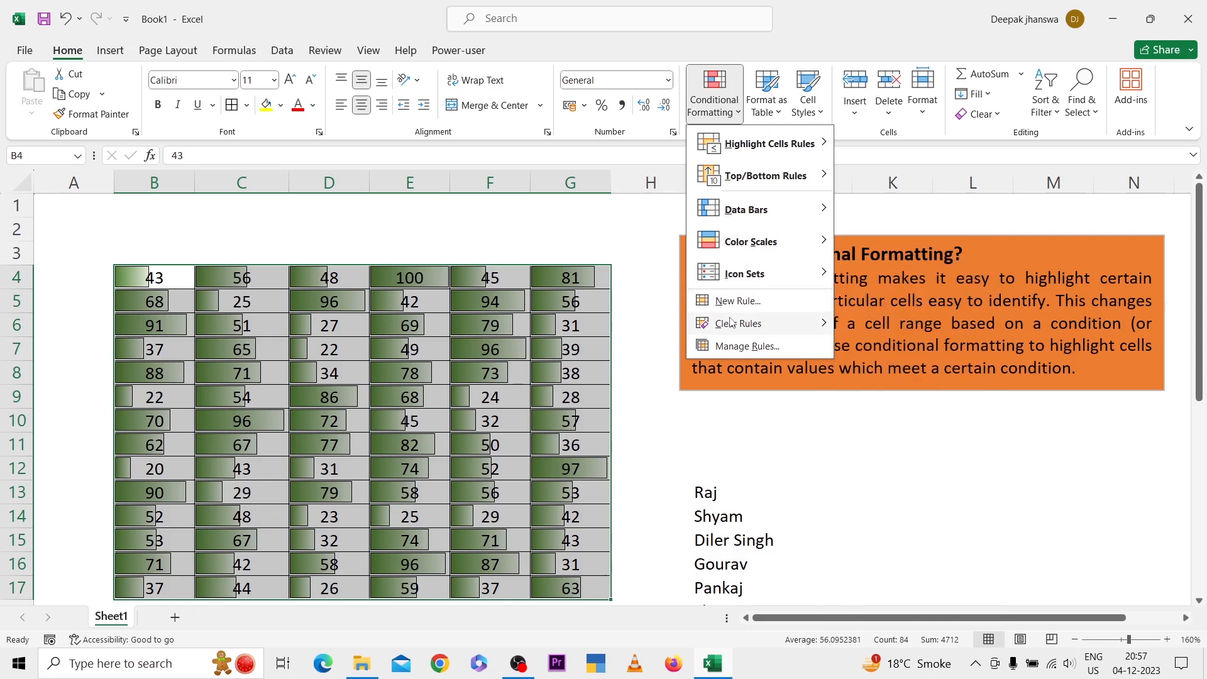
mouse_move(790, 323)
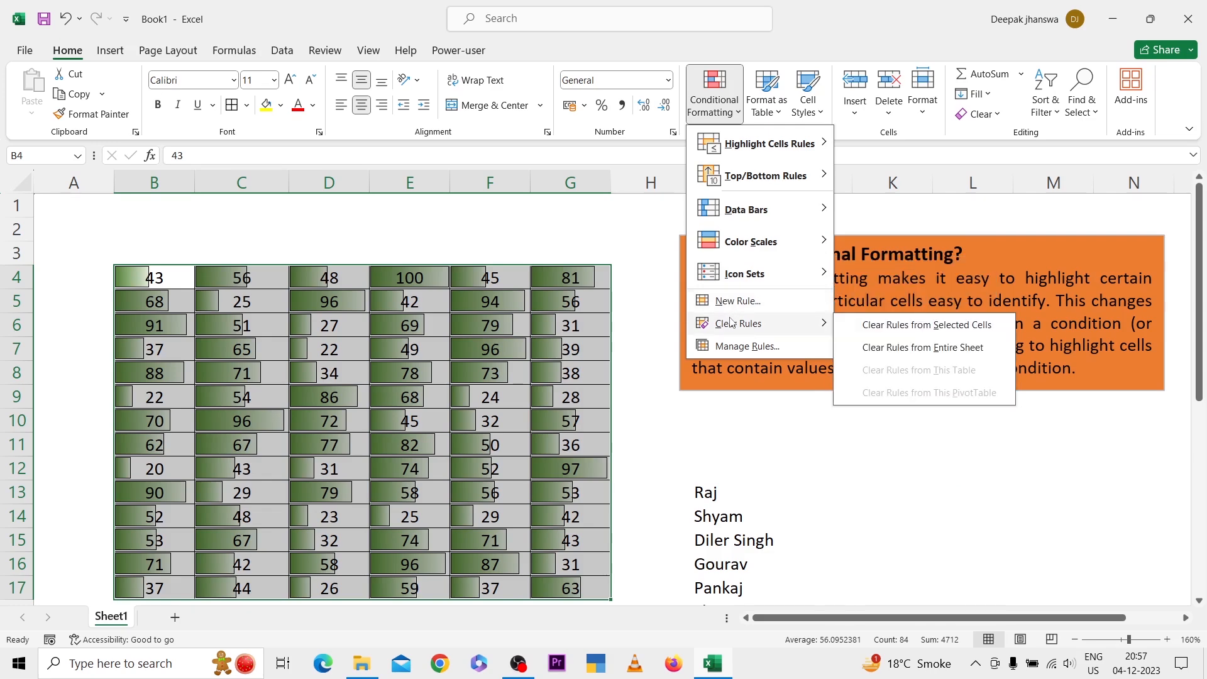
left_click(864, 325)
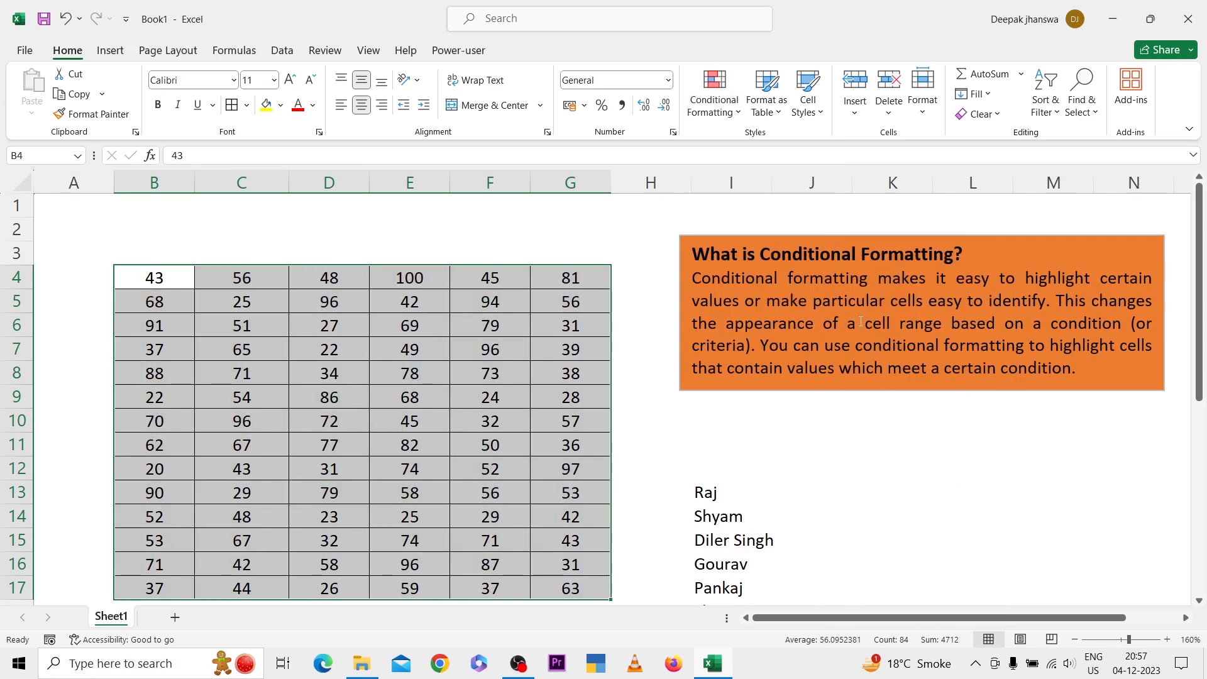
Start a custom color scale rule on B4:G17 and set its format style to 3-Color Scale
left_click(720, 112)
mouse_move(727, 246)
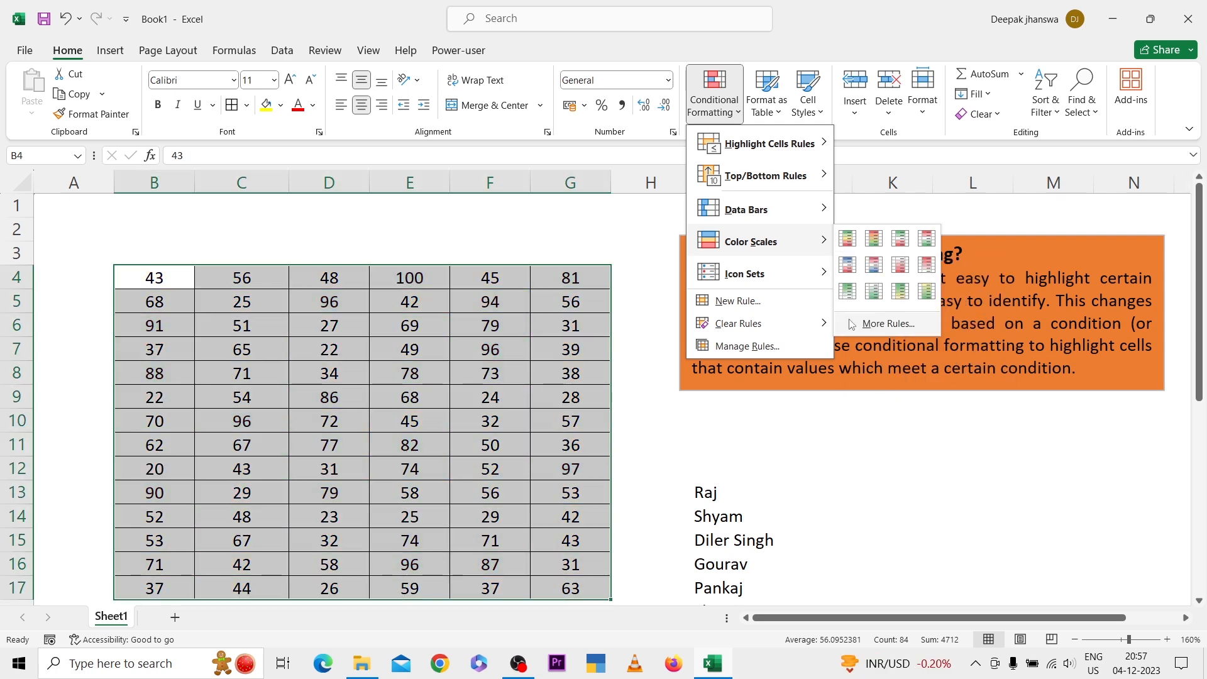
left_click(864, 328)
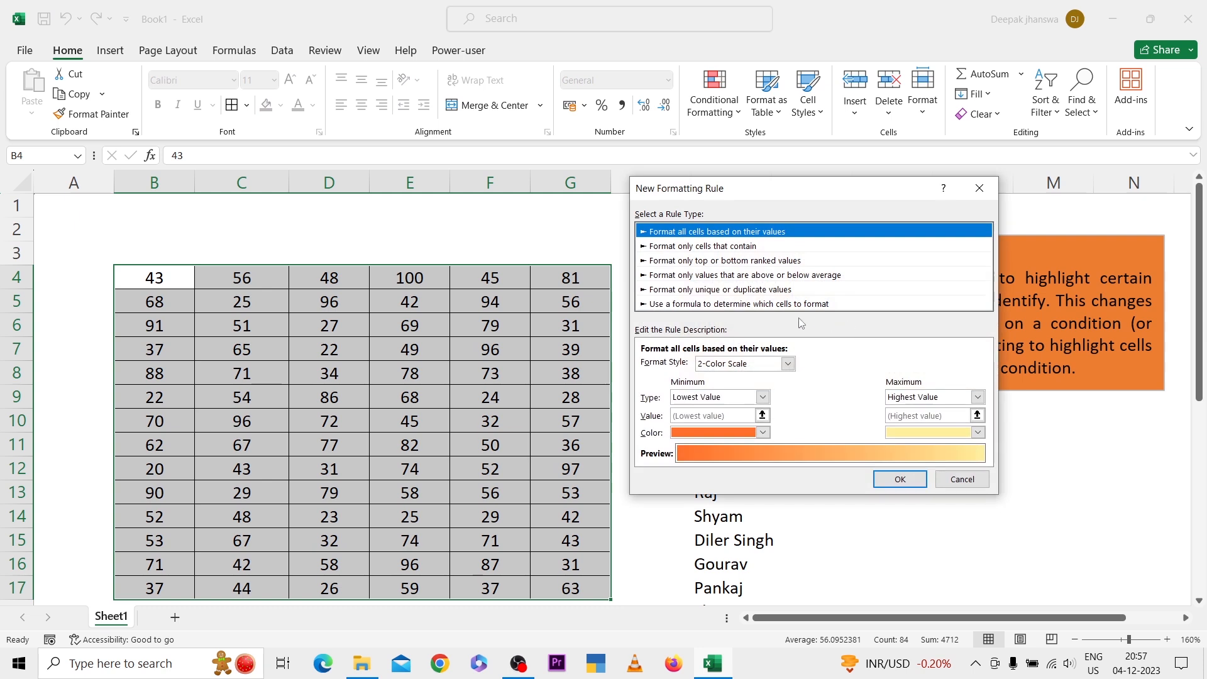
left_click(728, 368)
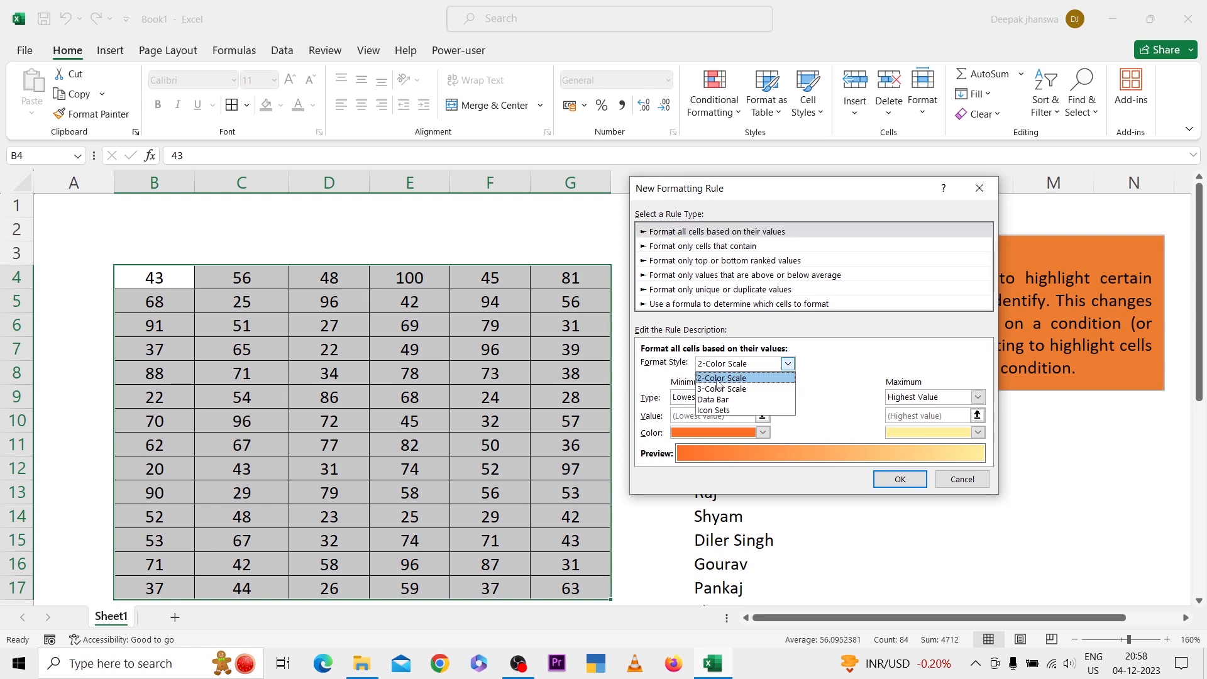
left_click(717, 395)
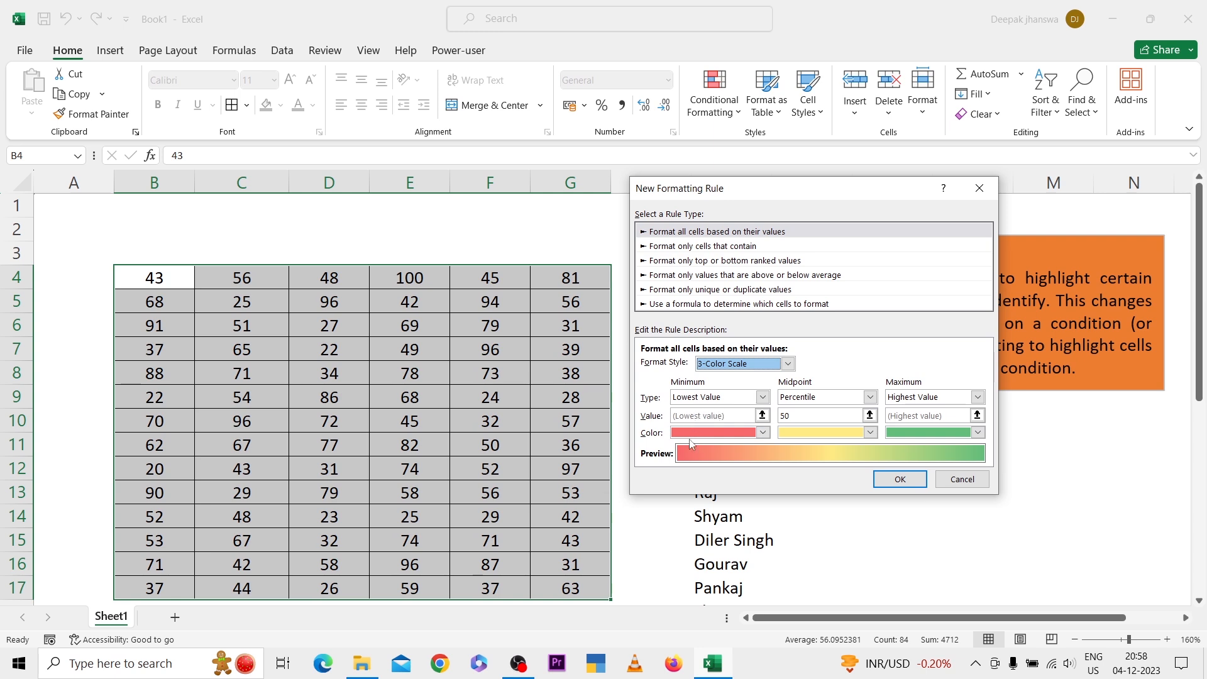
Set the scale's minimum color to red, midpoint to yellow and maximum to green, and apply the rule to B4:G17
left_click(710, 433)
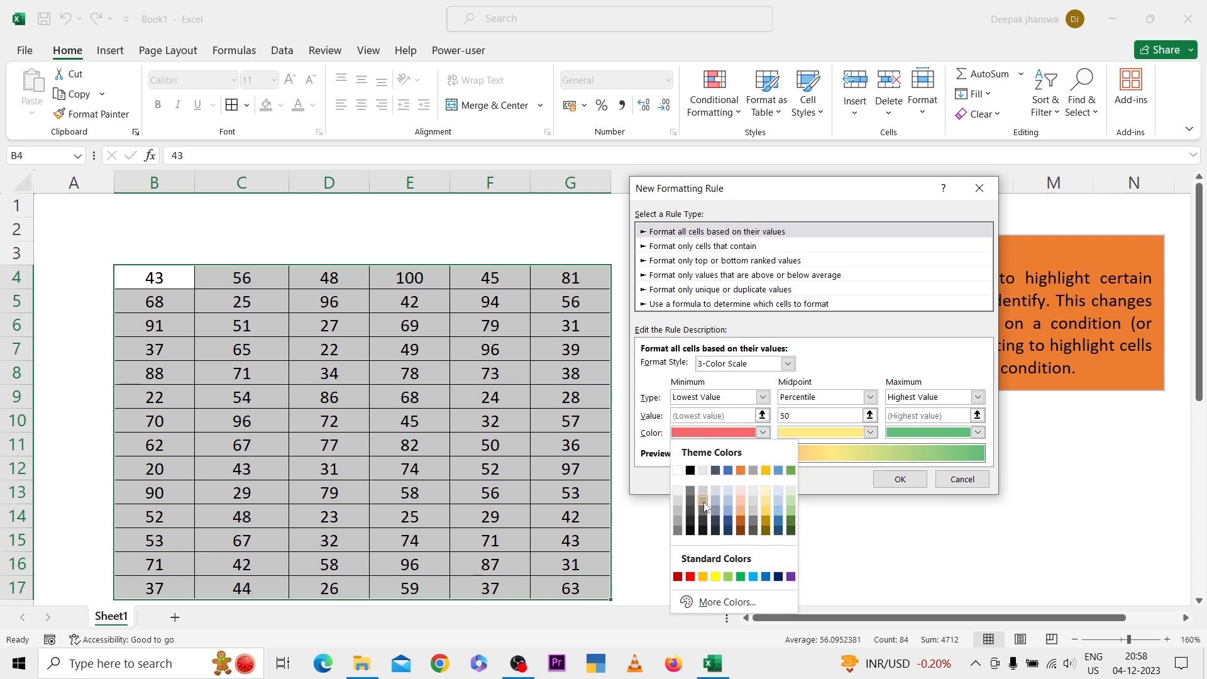
left_click(691, 577)
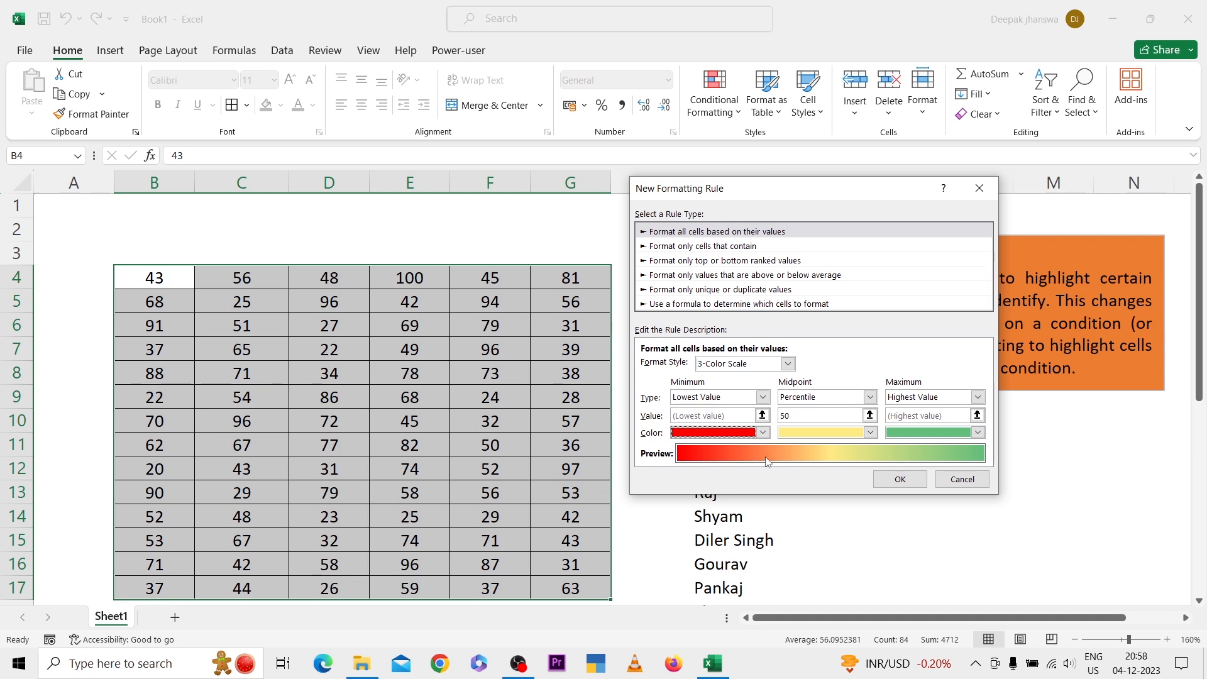
left_click(810, 433)
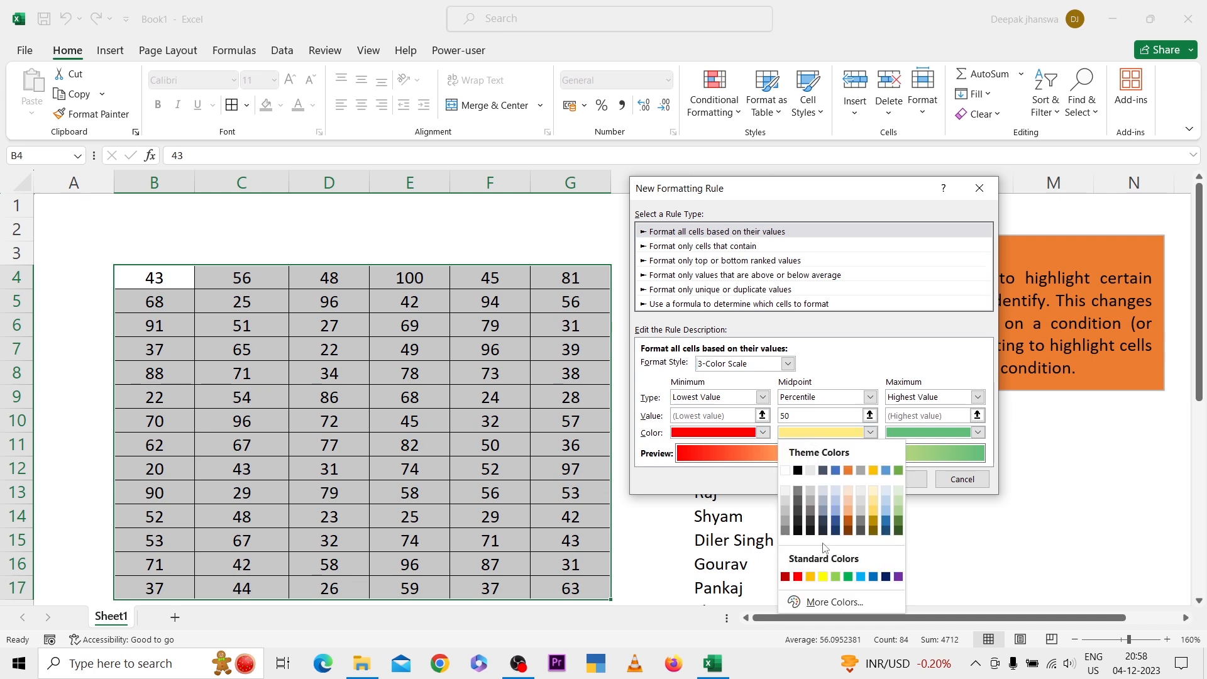
left_click(823, 576)
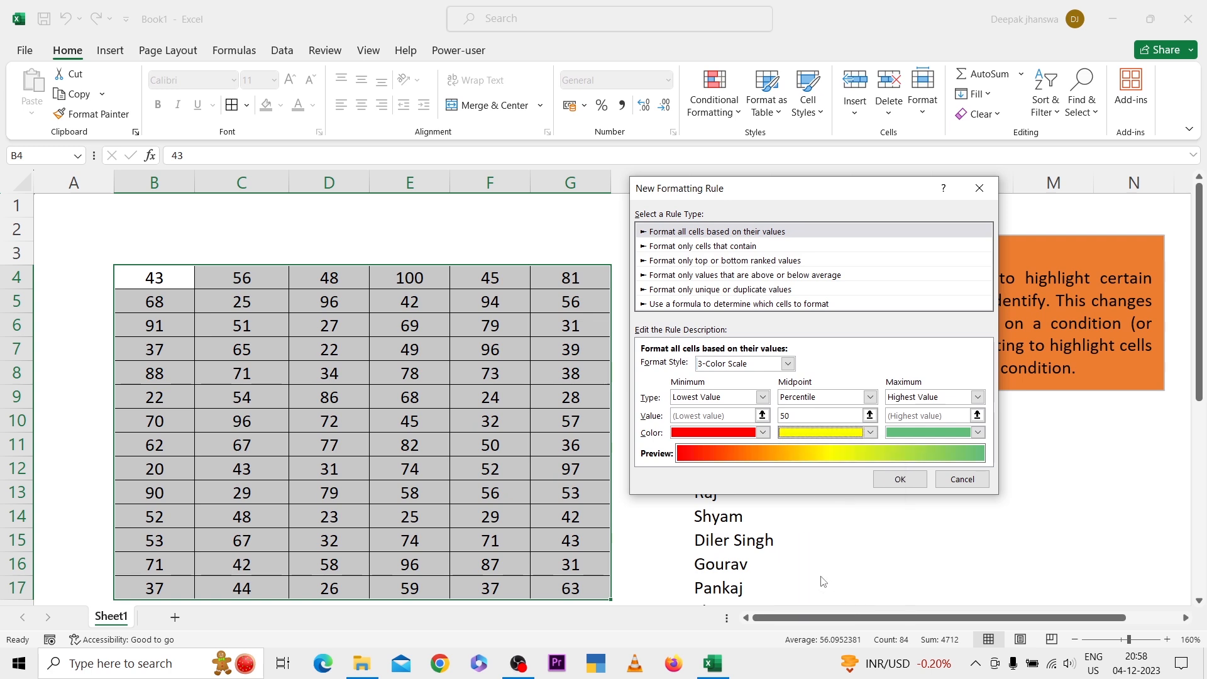
left_click(938, 436)
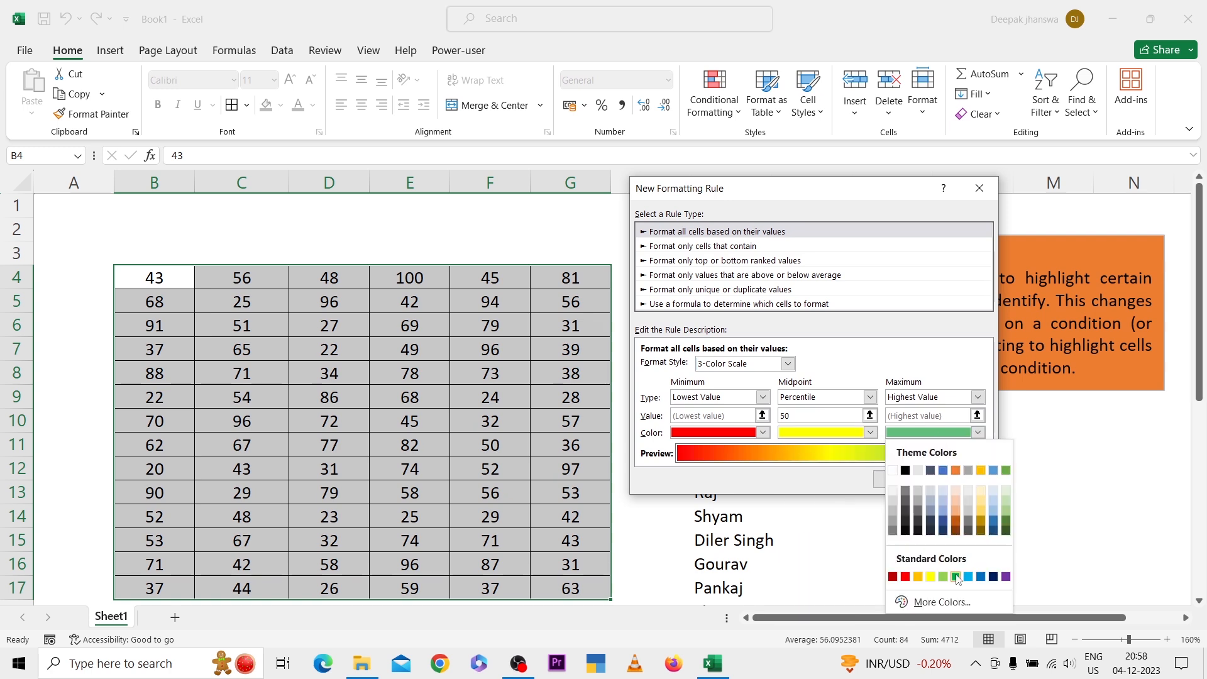
left_click(956, 576)
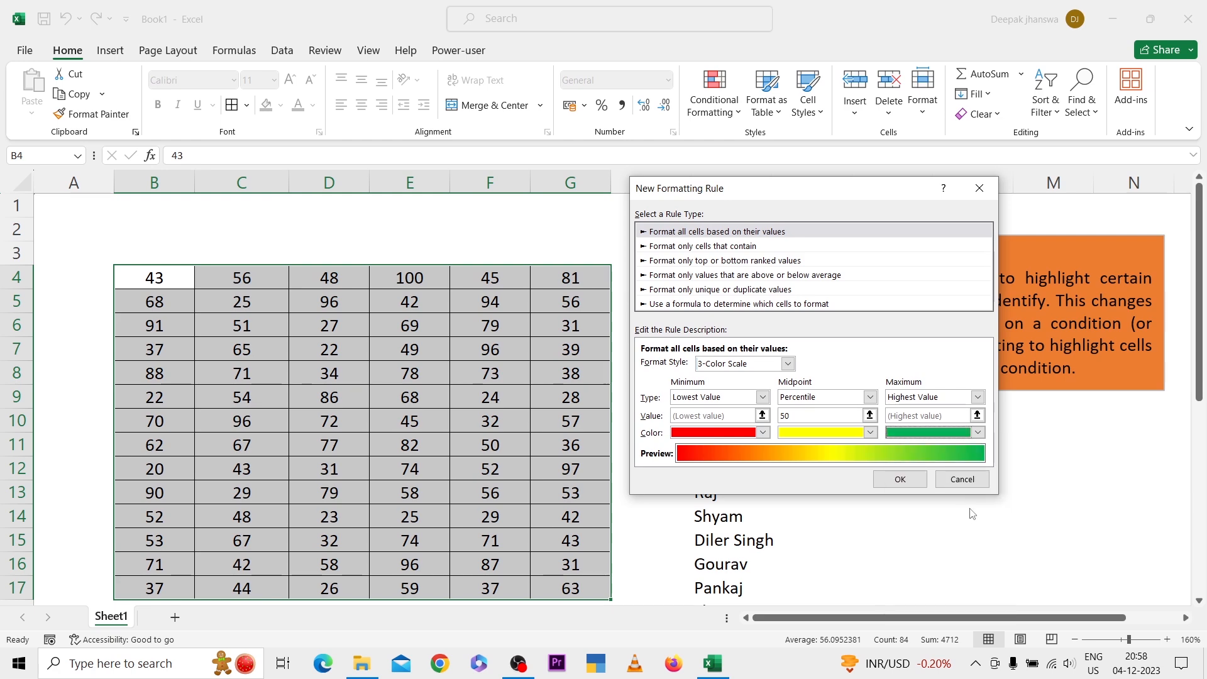
left_click(915, 484)
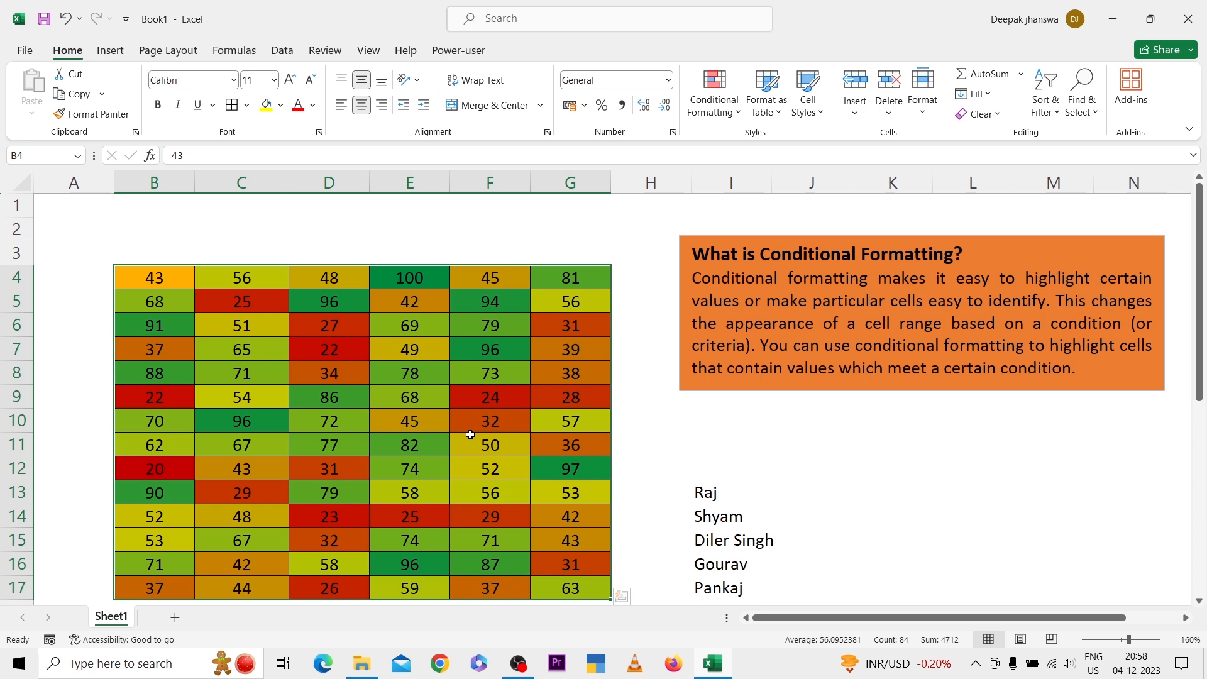
Clear the color scale rule from the selected cells B4:G17
left_click(731, 109)
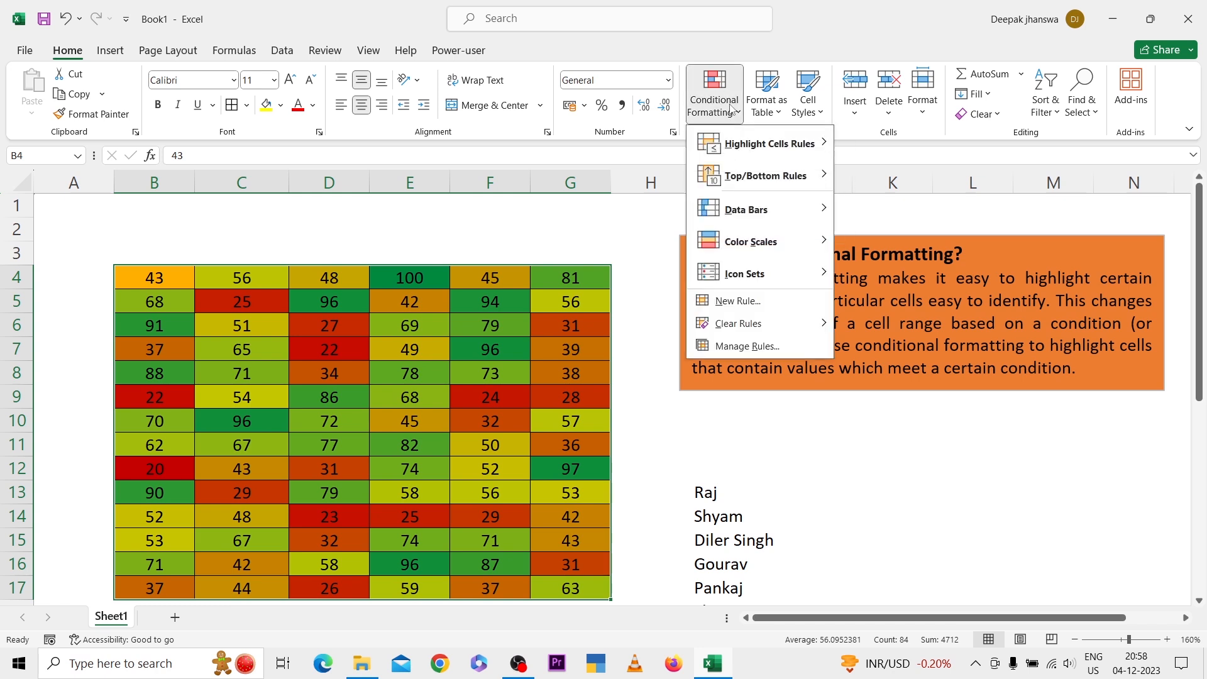
mouse_move(740, 326)
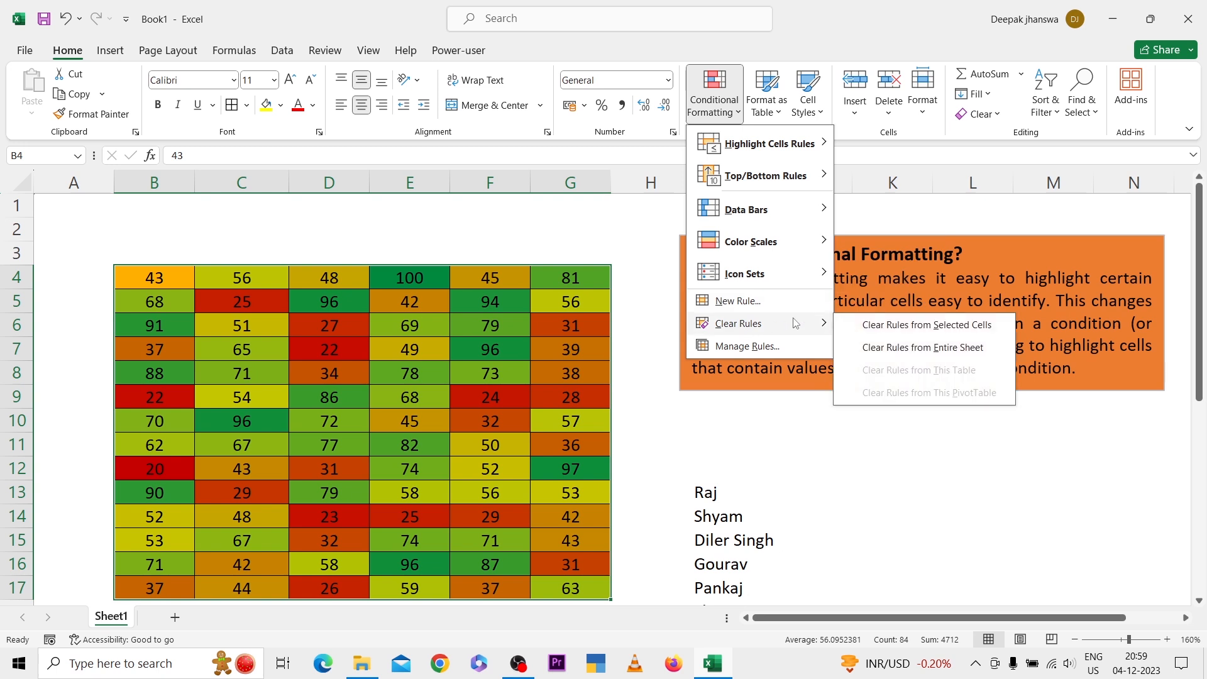
left_click(870, 327)
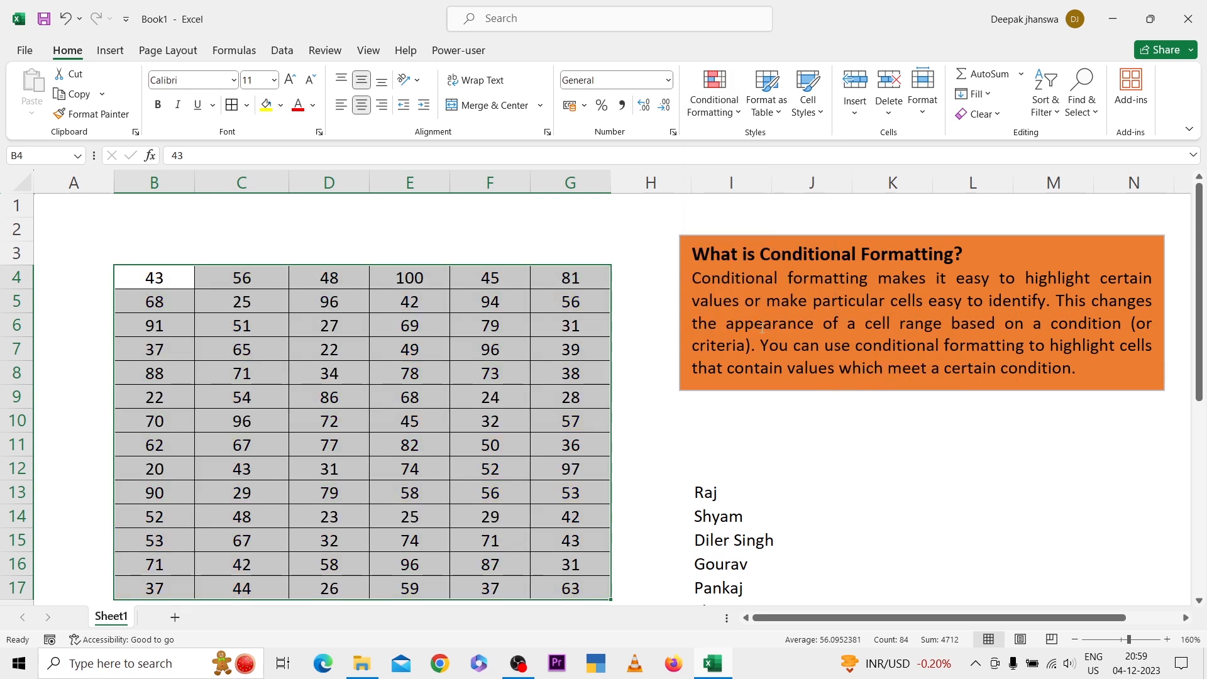
Start a custom icon set rule on B4:G17 using the red, yellow and green circle icon style
left_click(727, 116)
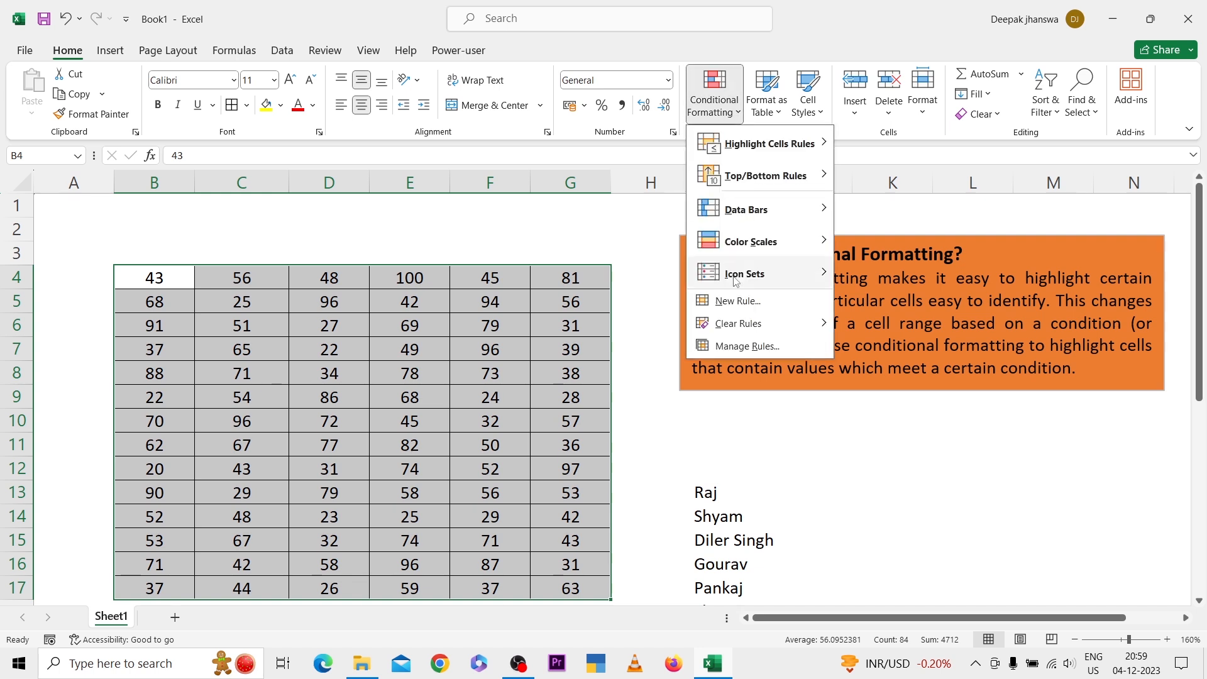
mouse_move(734, 281)
mouse_move(811, 274)
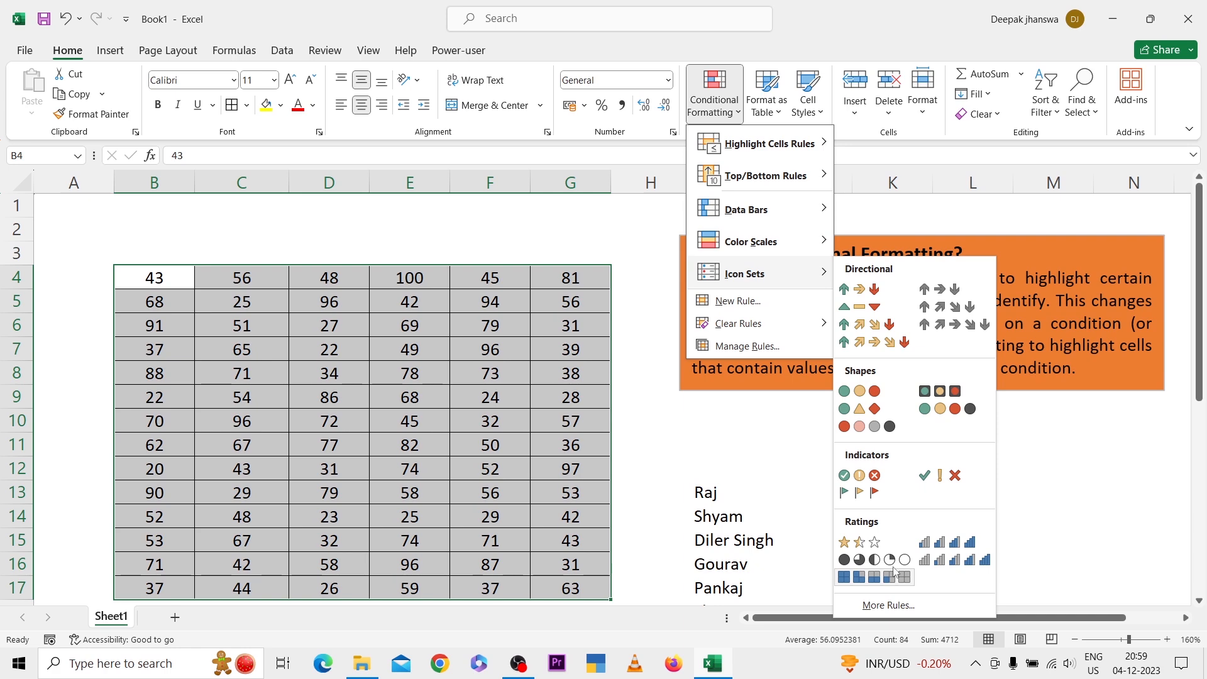
left_click(857, 607)
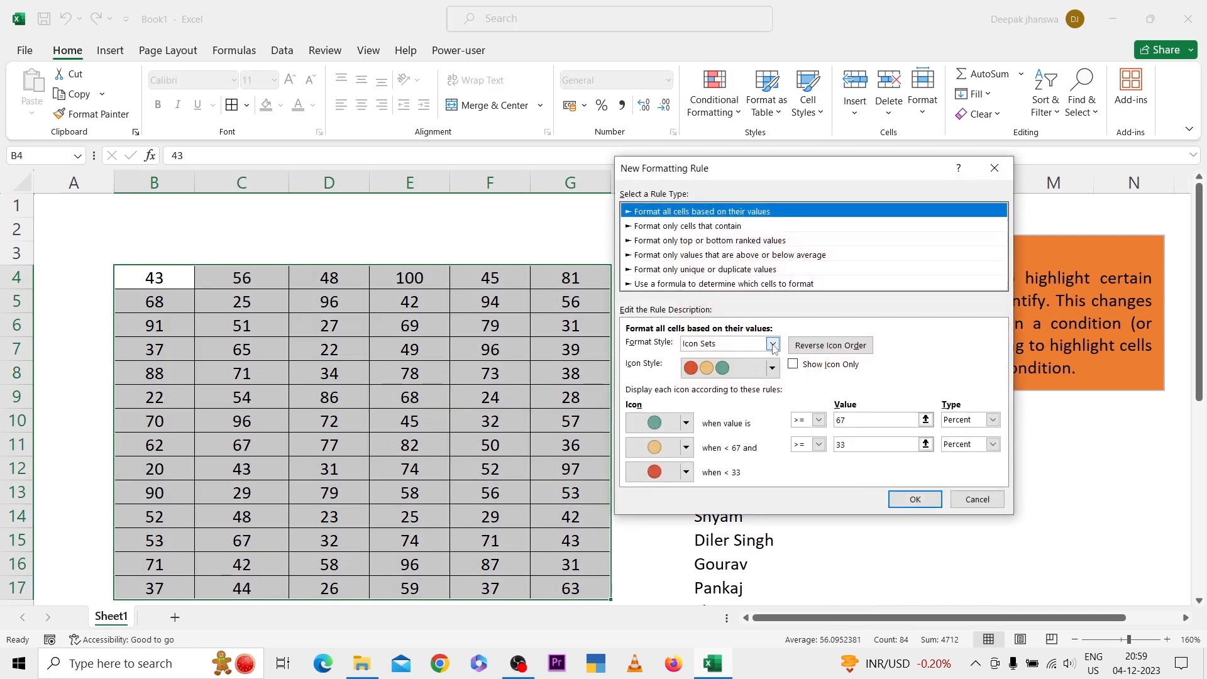
left_click(715, 345)
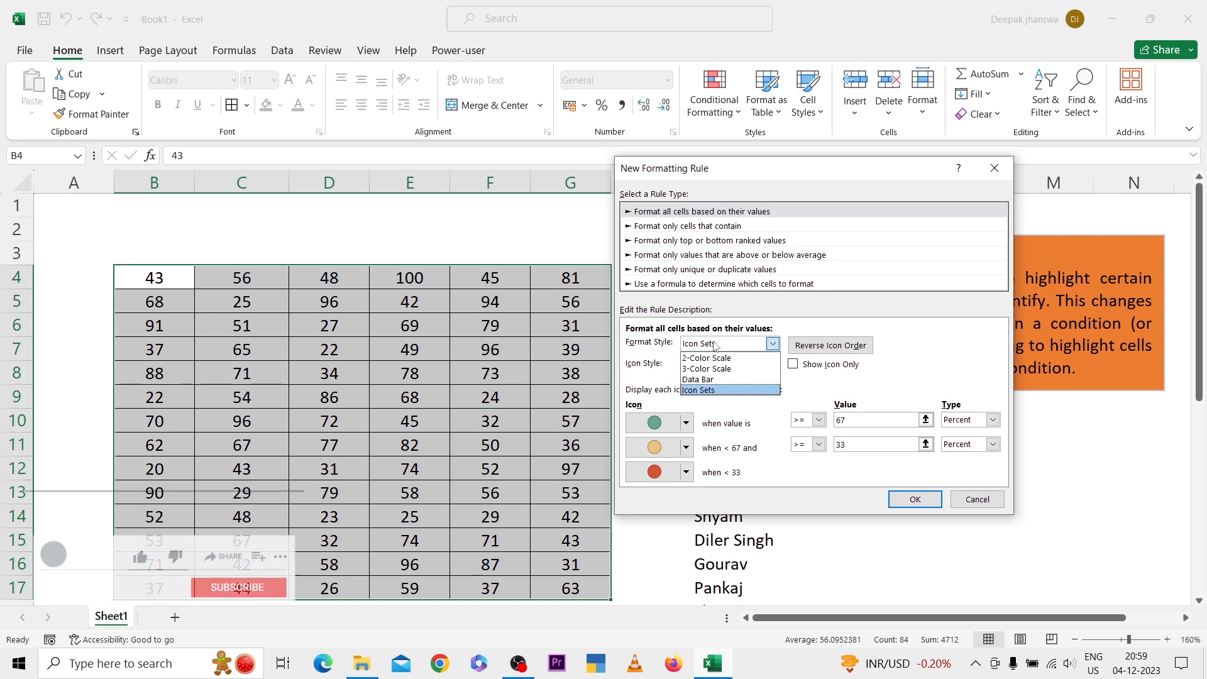
left_click(712, 345)
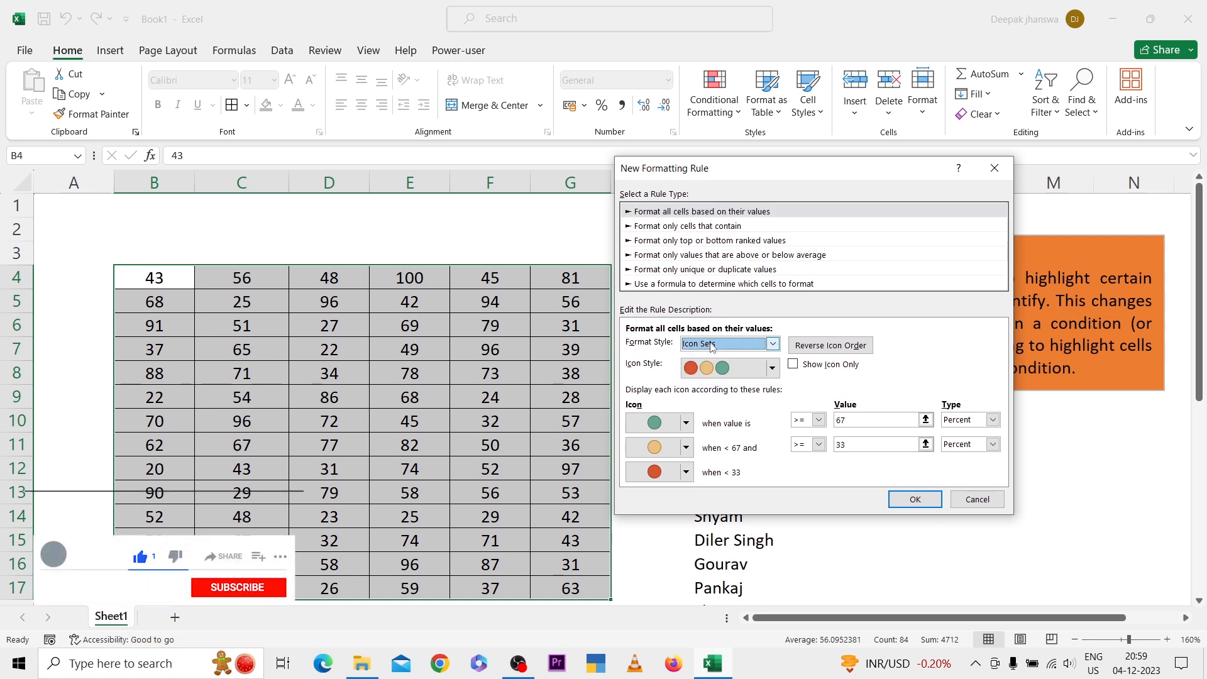
left_click(771, 368)
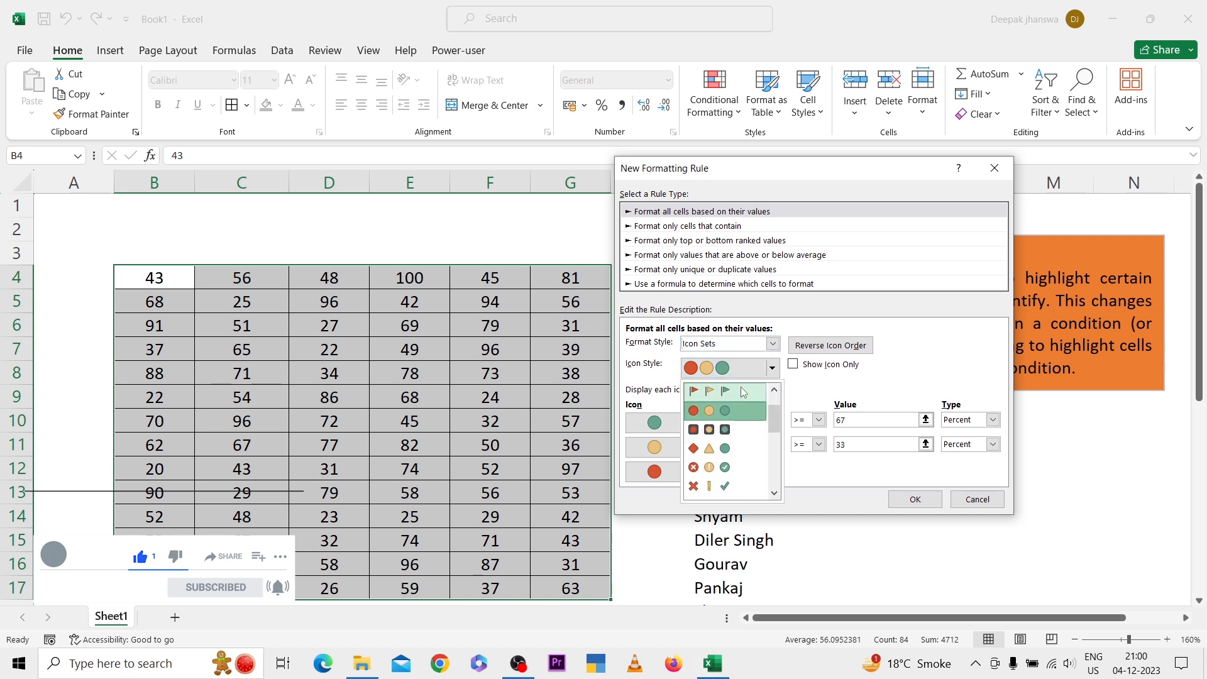
left_click(731, 412)
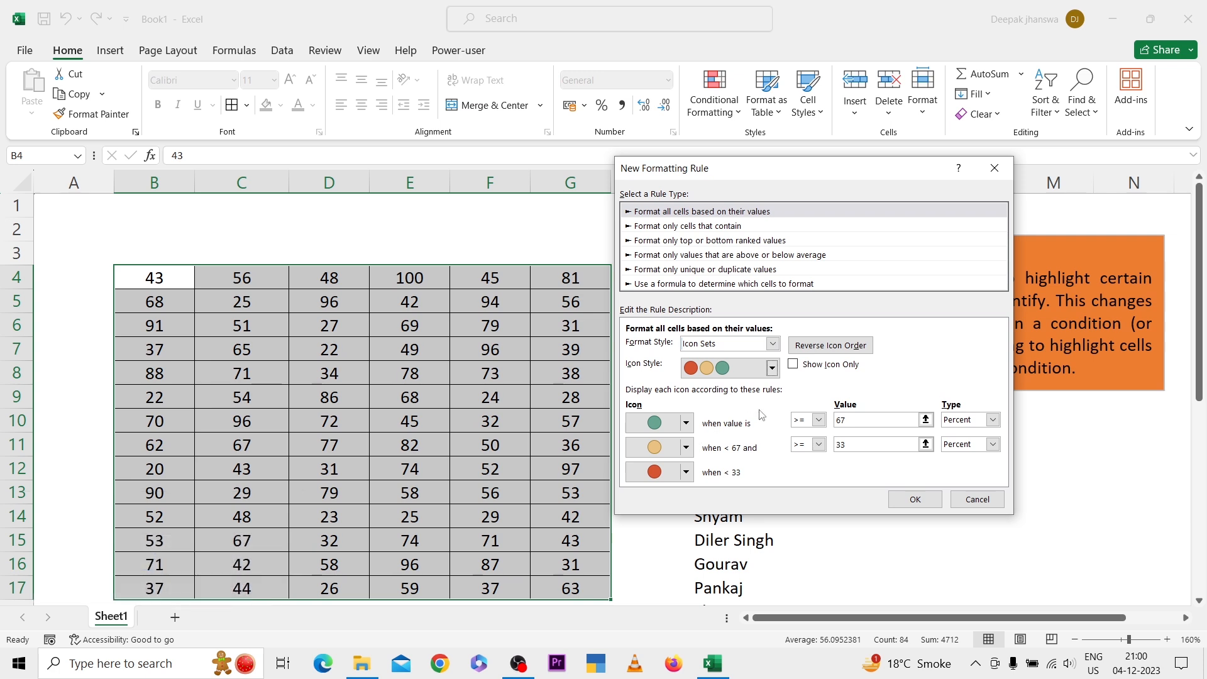
Reverse the icon order, switch it back to green for the highest values, and apply the rule to B4:G17
left_click(844, 421)
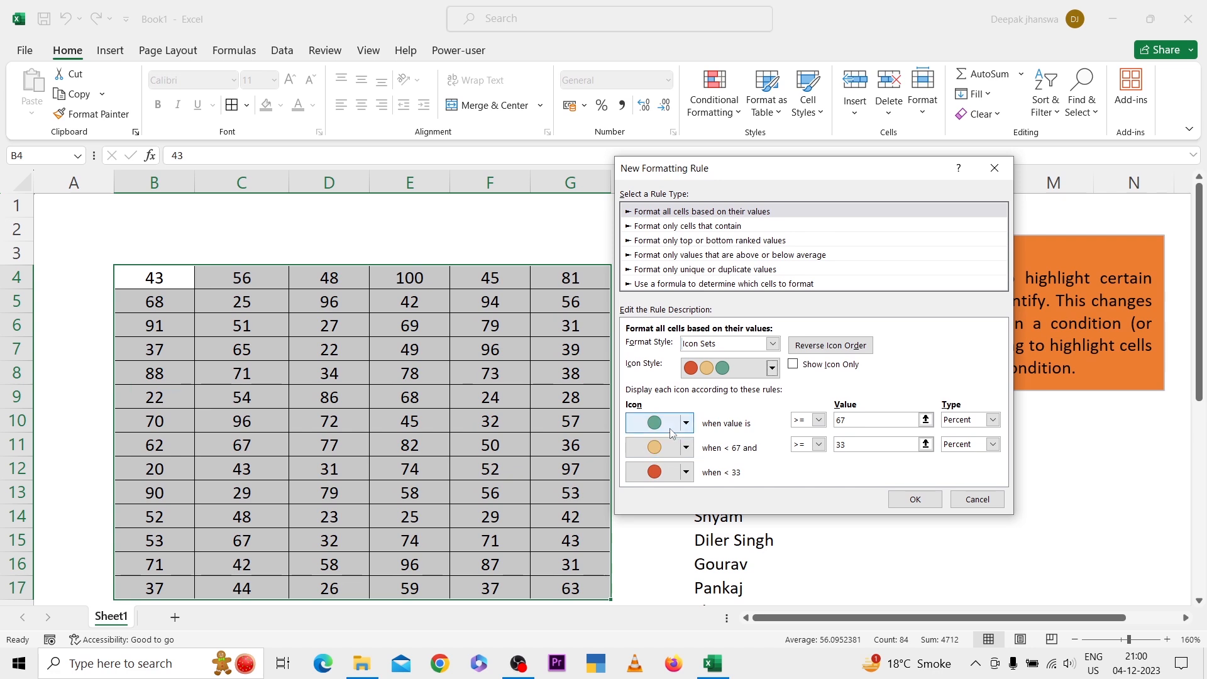
left_click(825, 344)
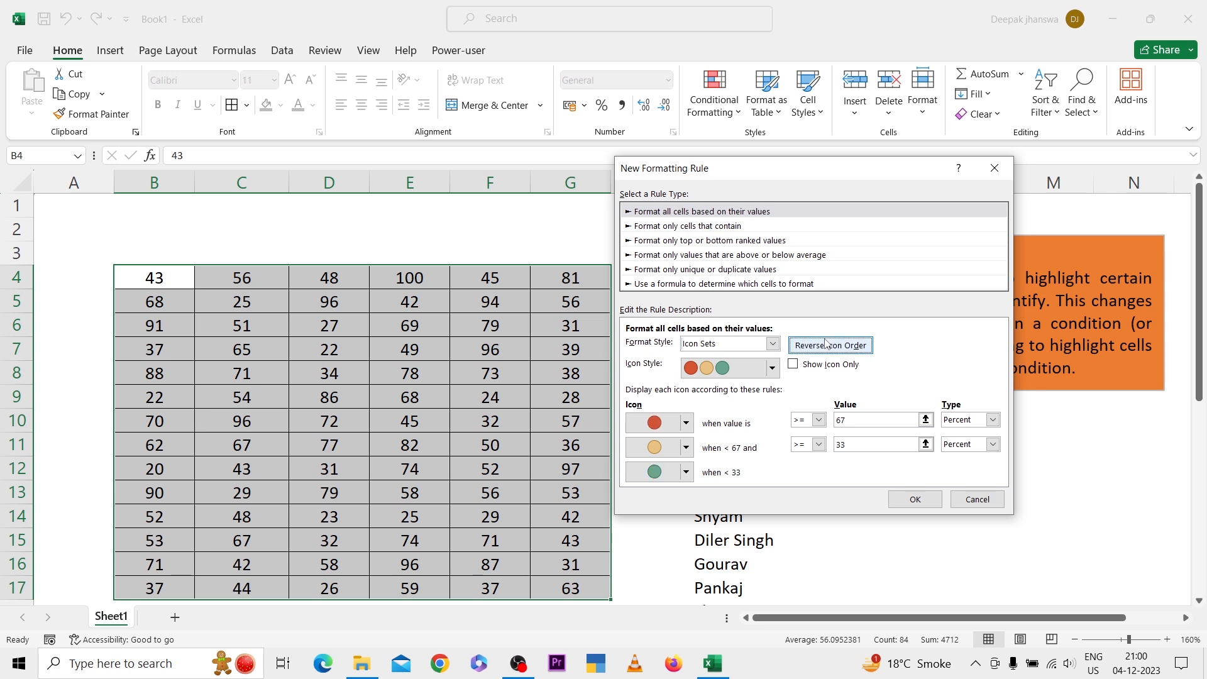
left_click(813, 347)
left_click(903, 499)
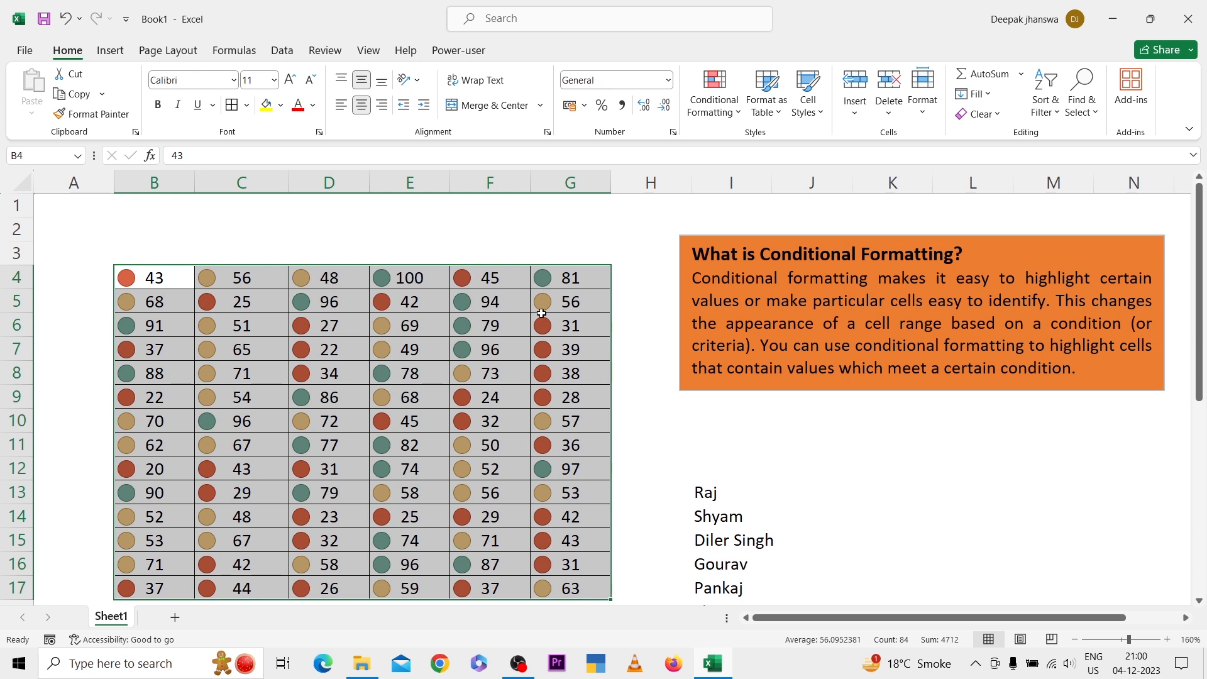
Clear the icon set rule from the selected cells B4:G17
left_click(728, 111)
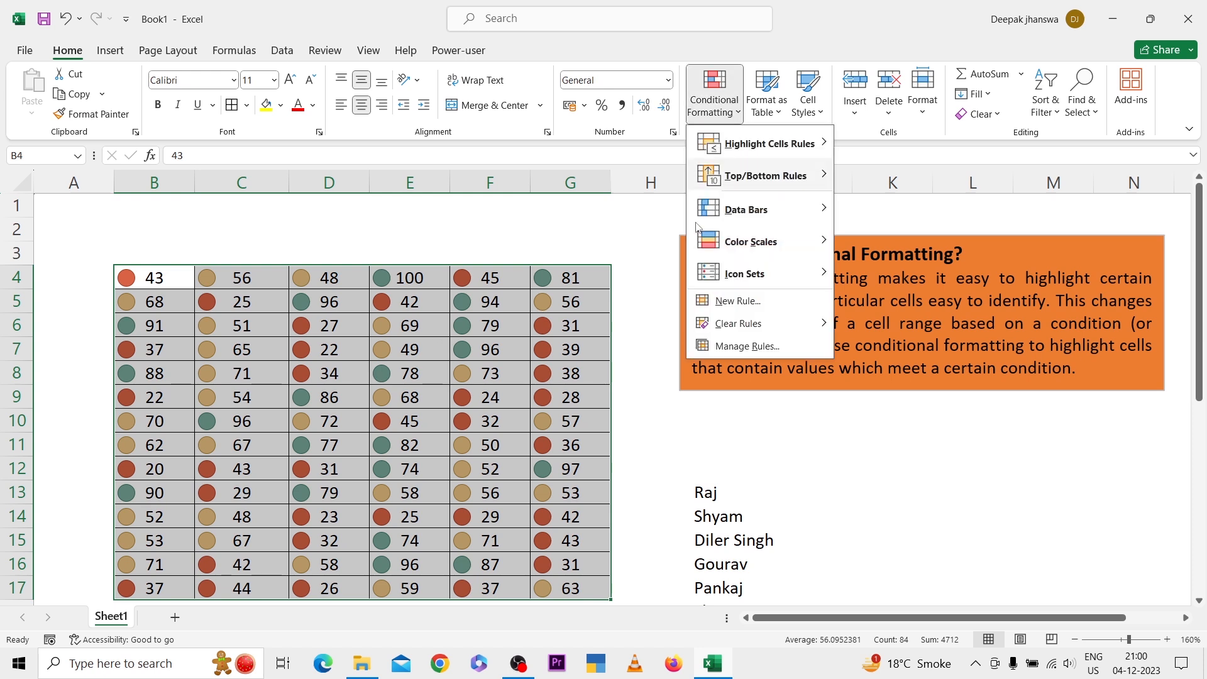
mouse_move(740, 323)
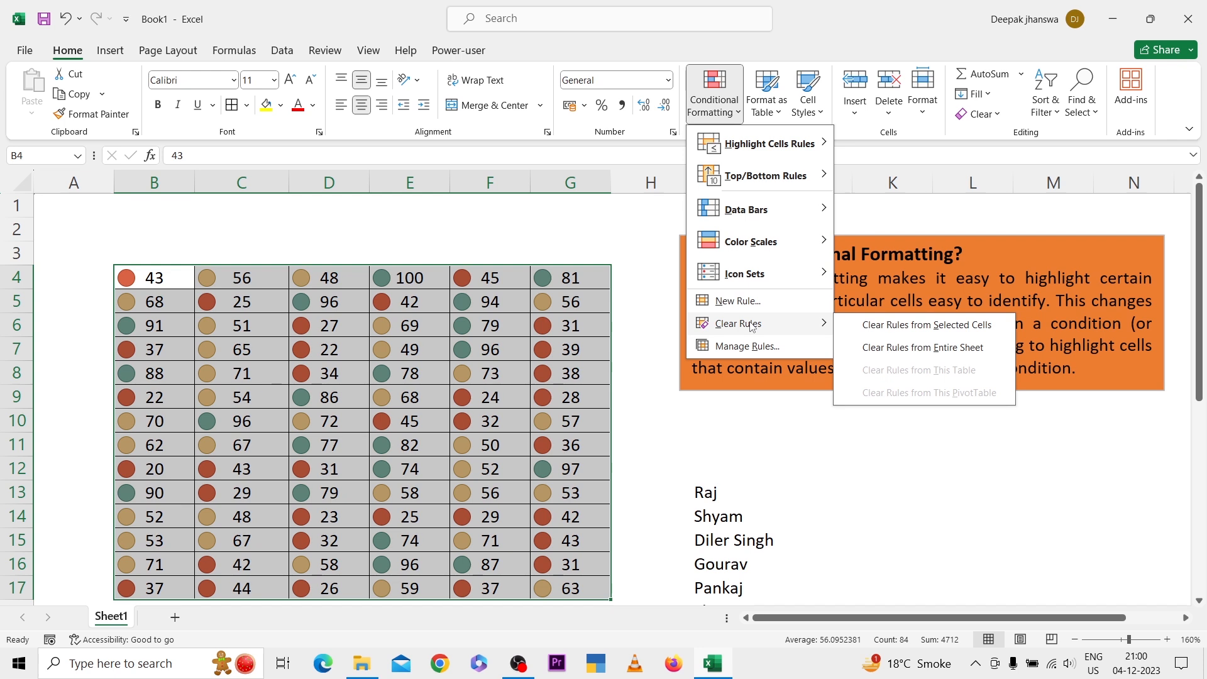
left_click(882, 326)
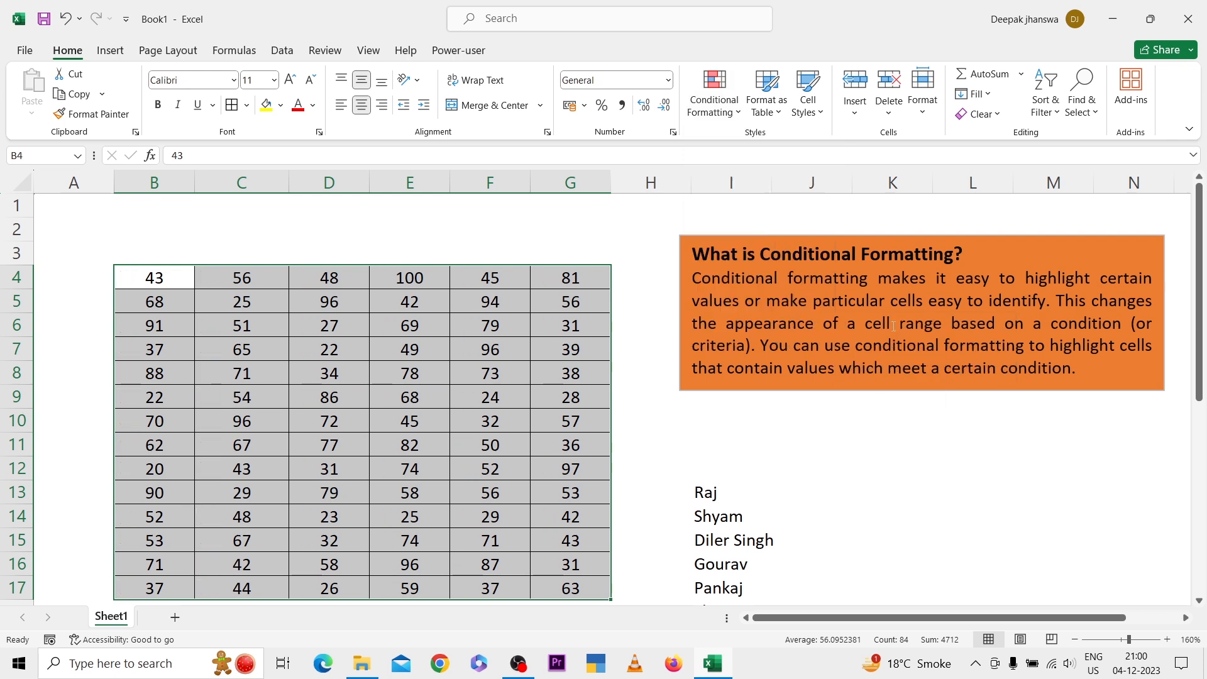
left_click(705, 110)
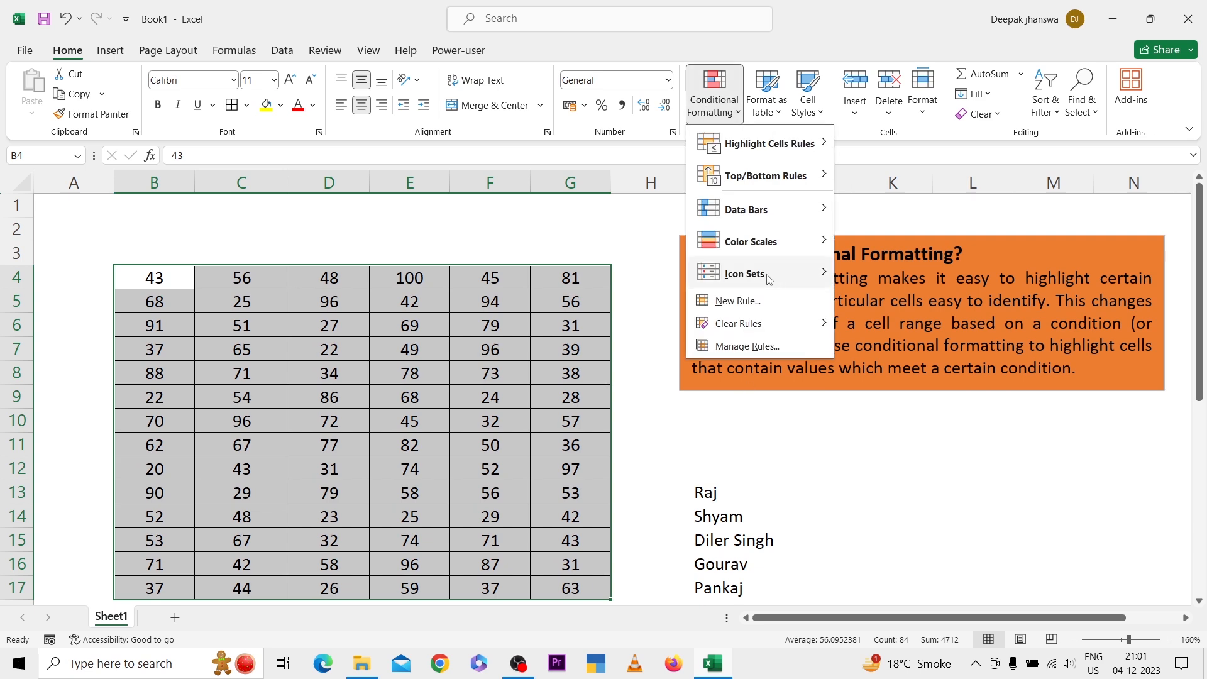
left_click(739, 302)
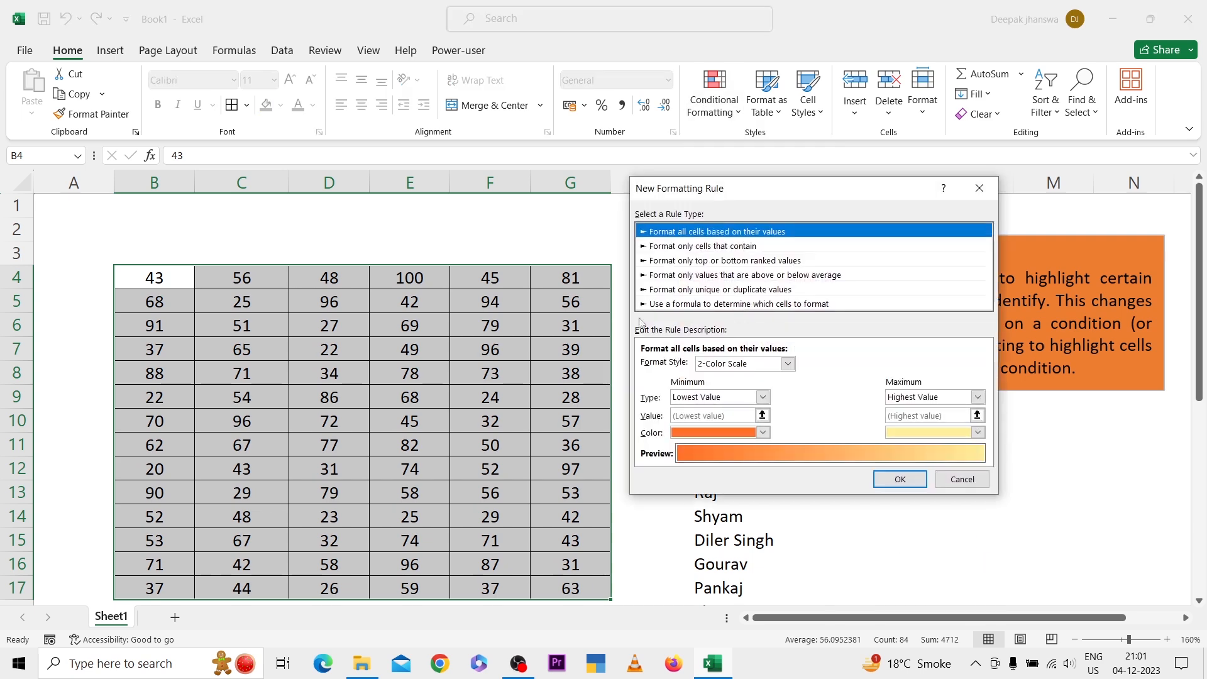
left_click(687, 305)
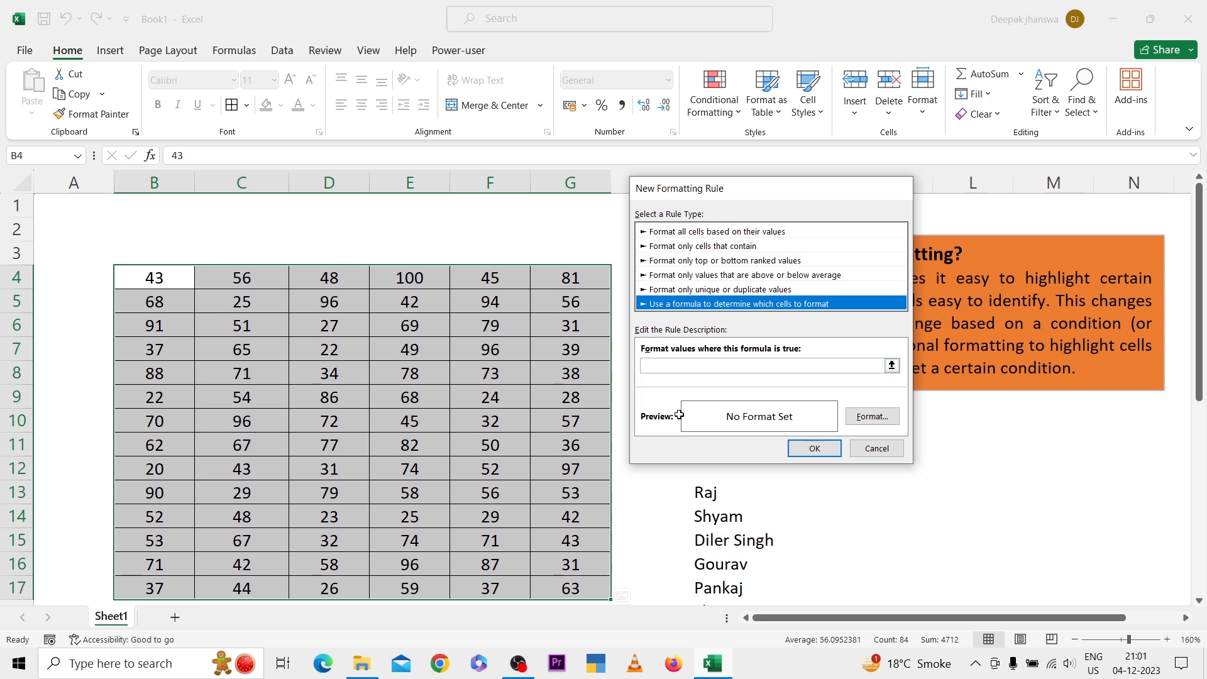
key("Escape")
Enter the sample text adsda, dfs and sf in cells B50, B51 and B52 of the empty area
scroll(445, 441, "down", 11)
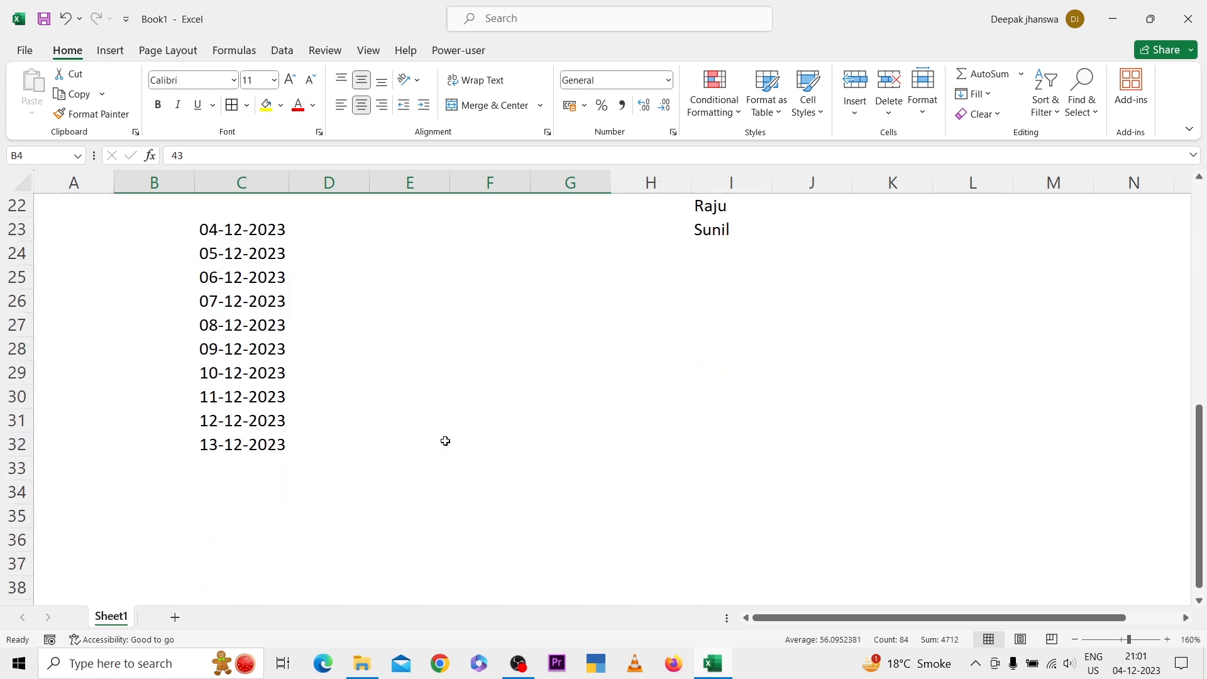
scroll(445, 441, "down", 4)
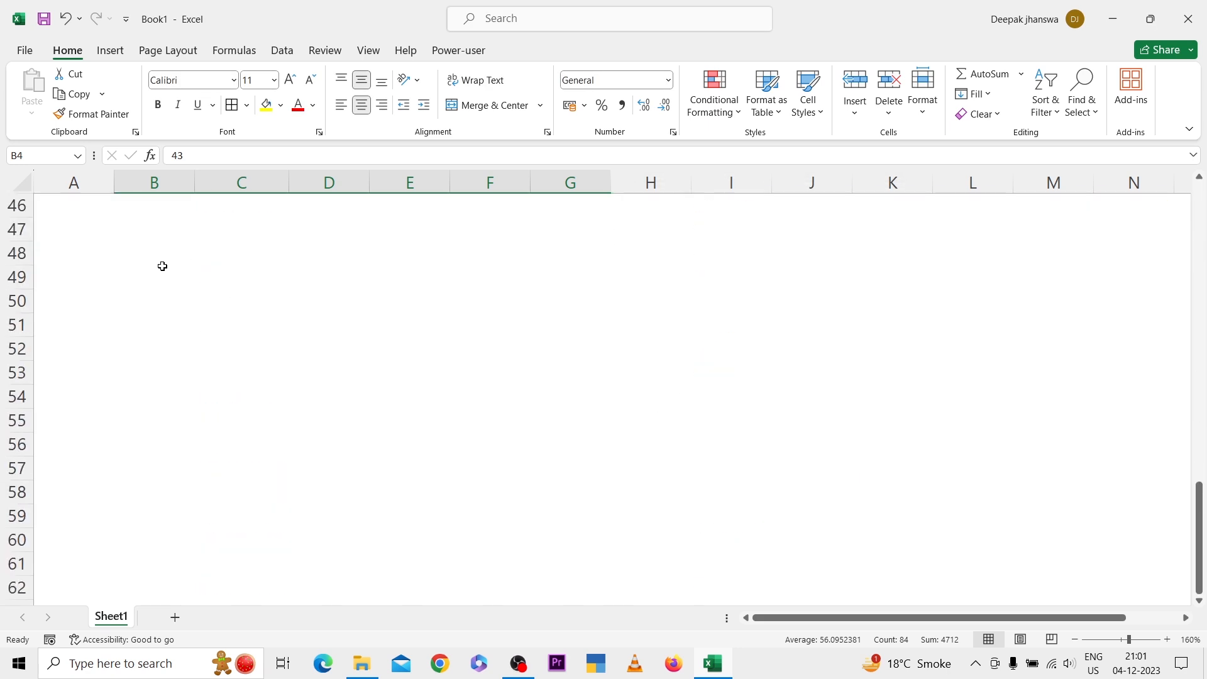
left_click(137, 294)
type("adsda")
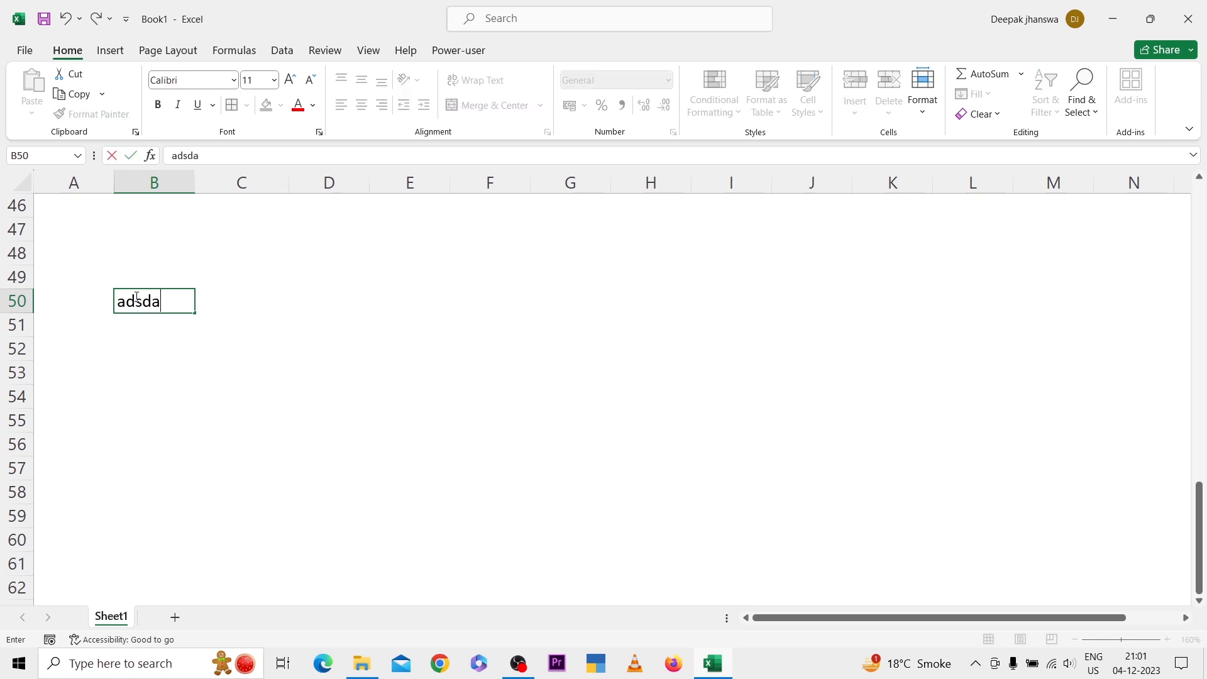
key("Return")
type("dfs")
key("Return")
type("sf")
key("Return")
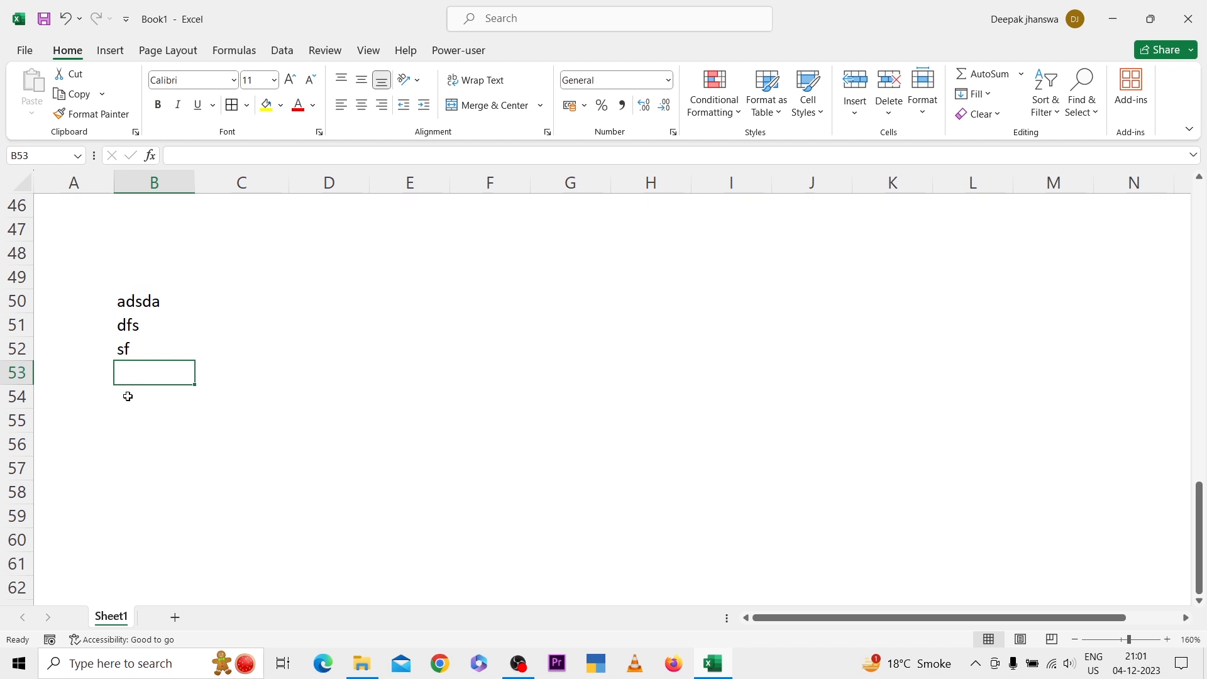
Start a new conditional formatting rule for the range B53:H63 that uses a formula to determine which cells to format
scroll(137, 422, "down", 1)
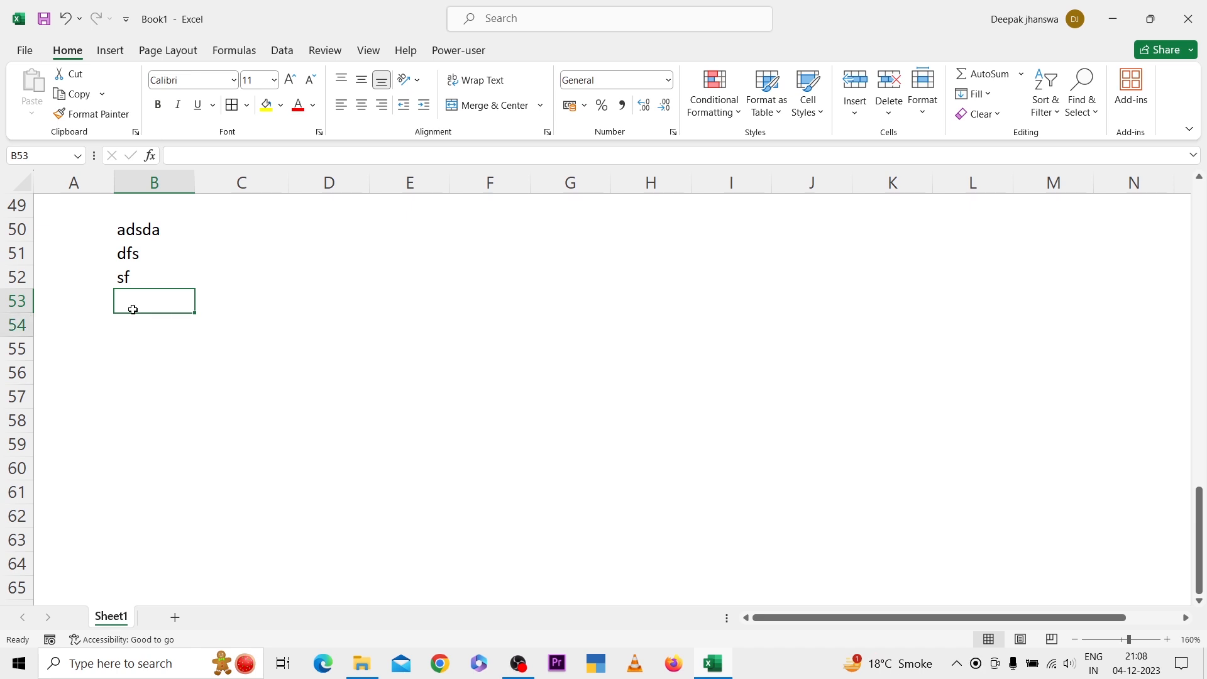
key("shift+Down")
key("shift+Down")
key("shift+Down")
key("shift+Down")
key("shift+Down")
key("shift+Down")
key("shift+Down")
key("shift+Down")
key("shift+Down")
key("shift+Right")
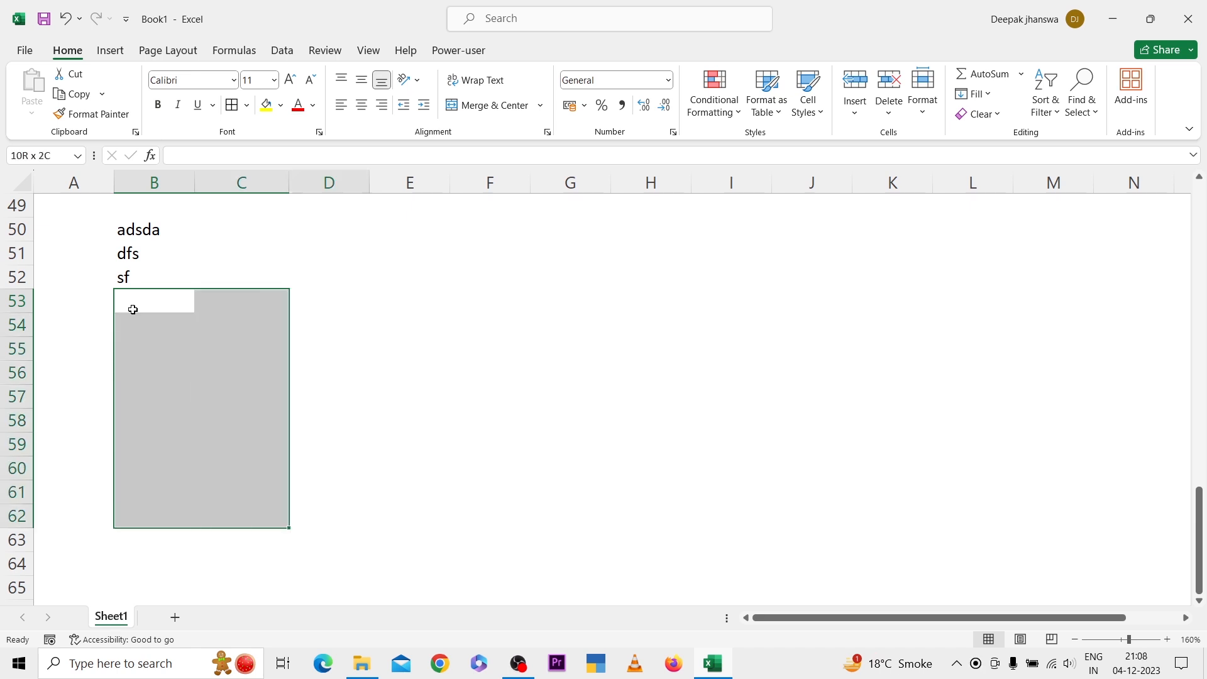
key("shift+Right")
key("shift+Right")
key("shift+Right")
key("shift+Right")
key("shift+Right")
key("shift+Down")
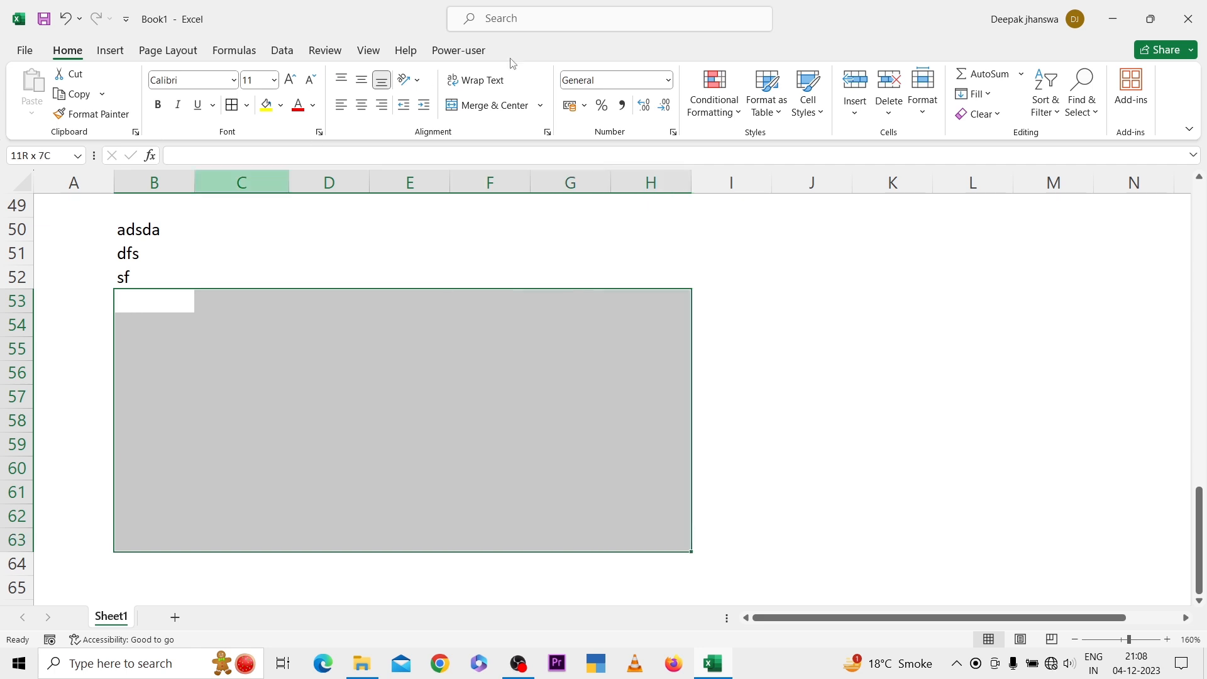
left_click(715, 106)
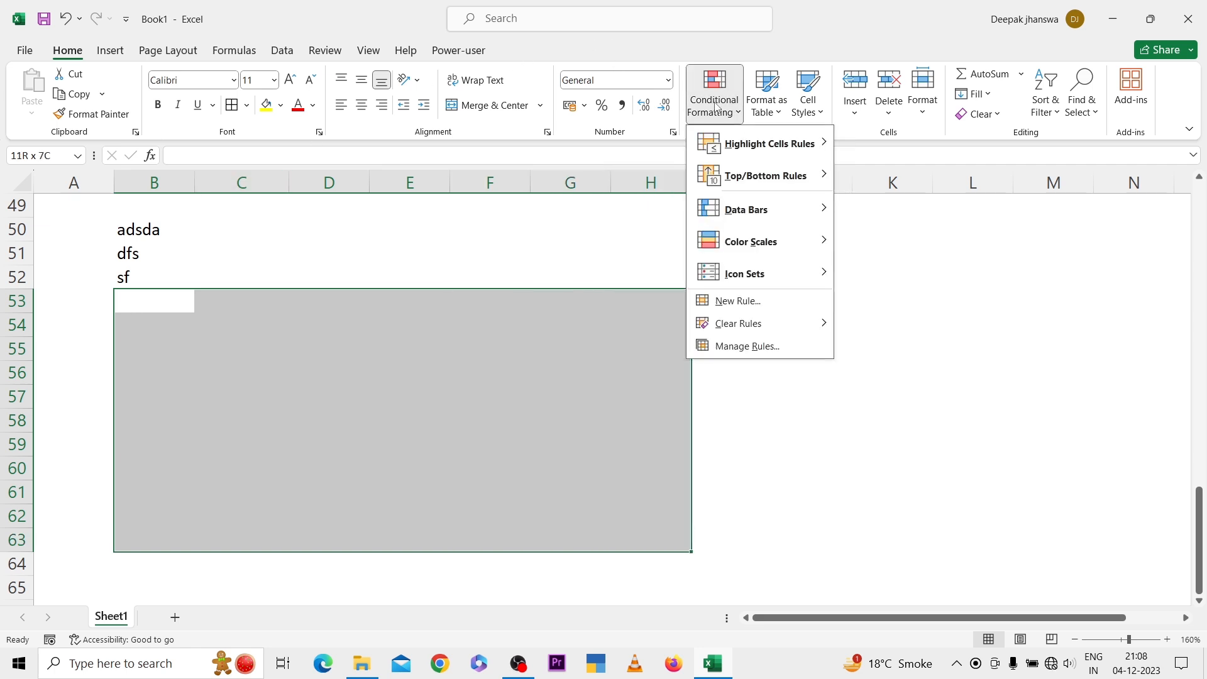
left_click(737, 302)
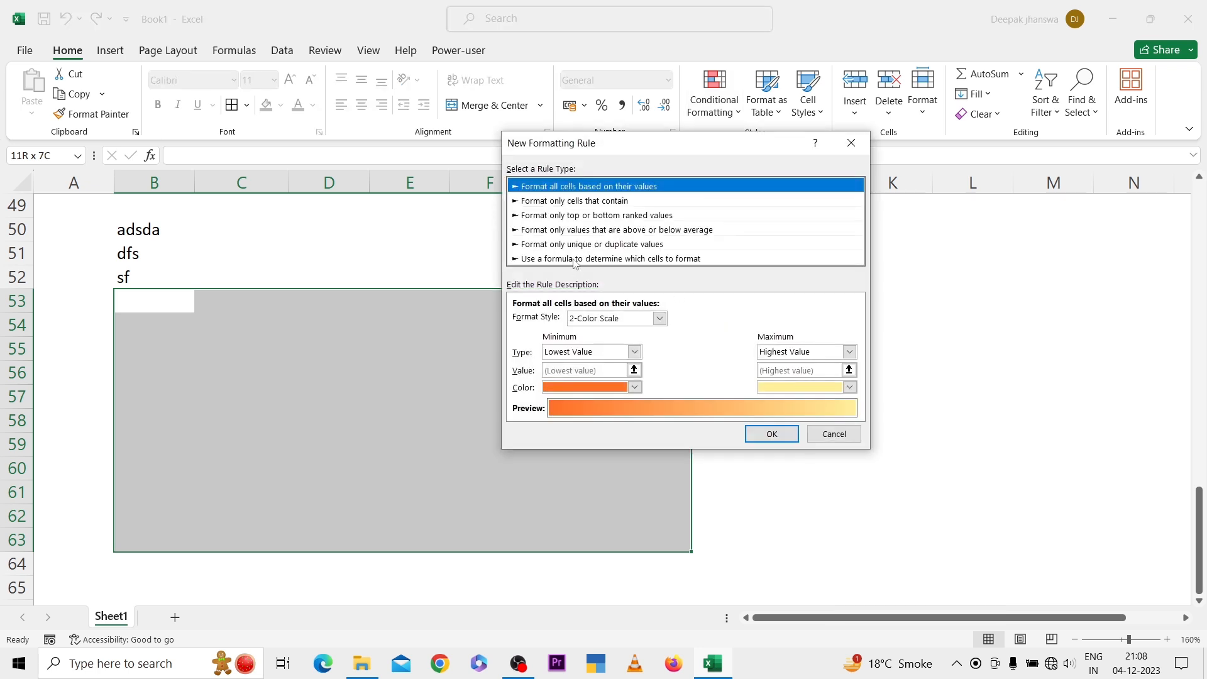
left_click(574, 259)
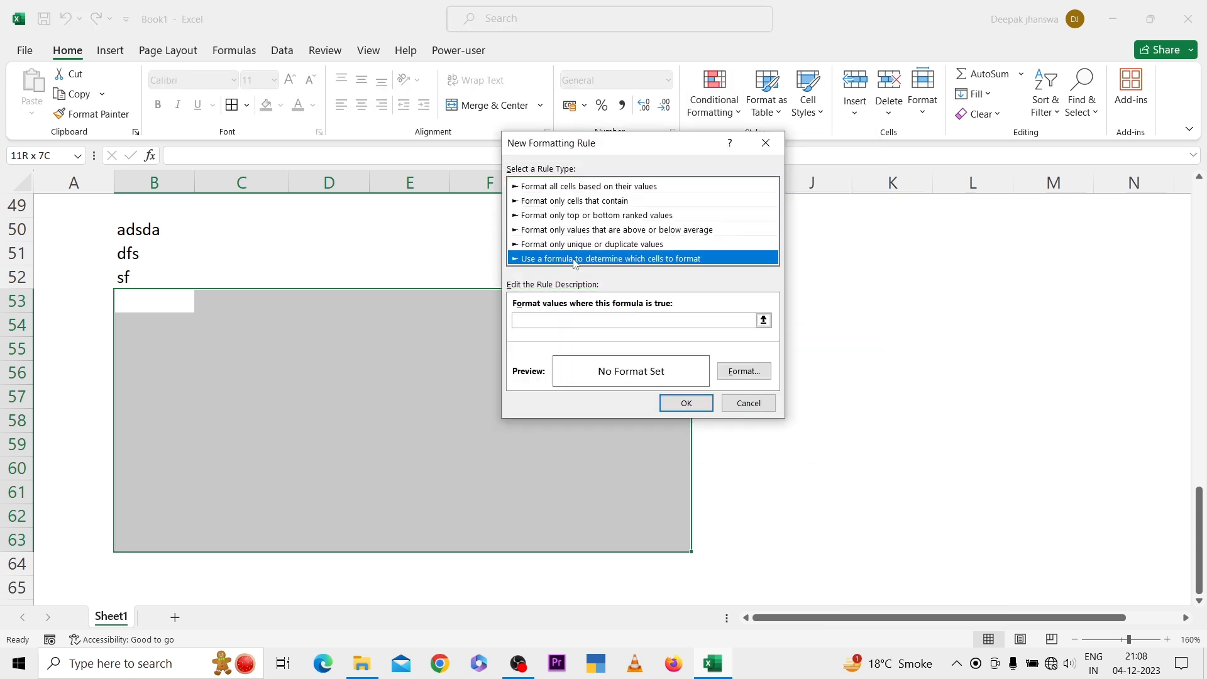
Set the rule's formula to =B53<>"" with a fully relative cell reference
left_click(528, 320)
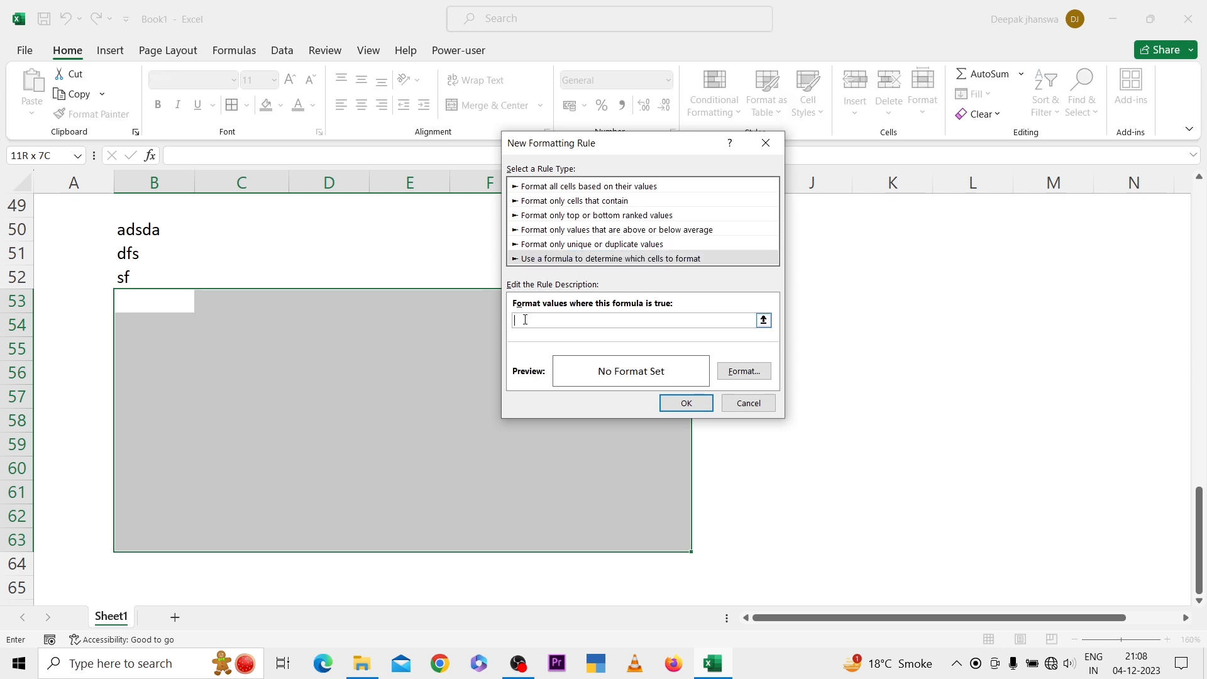
left_click(158, 300)
key("F4")
key("F4")
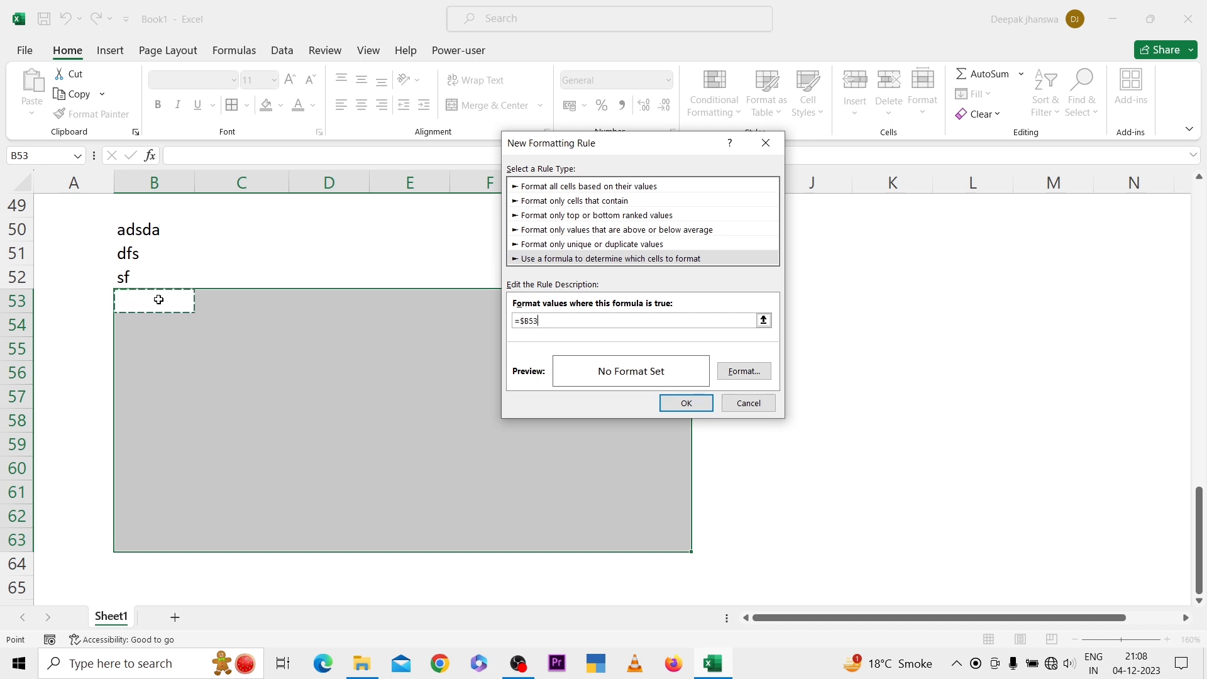
key("F4")
type("<>\"")
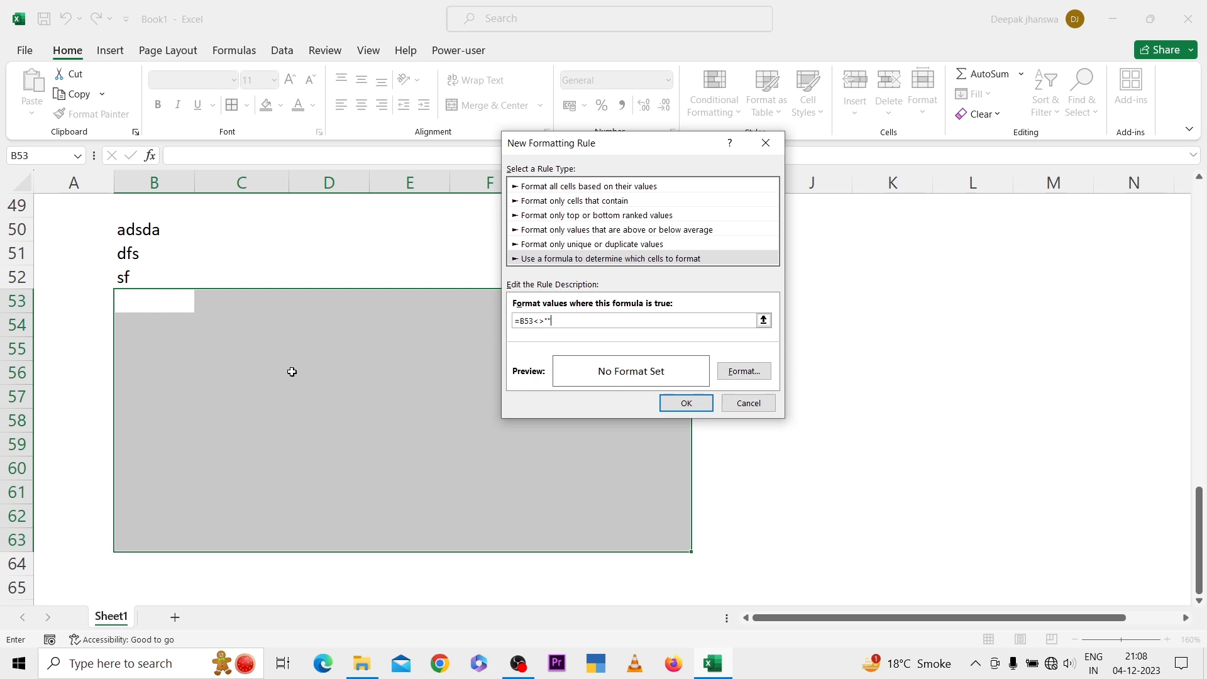
Give the rule's format an outline border and apply the rule to B53:H63
left_click(745, 372)
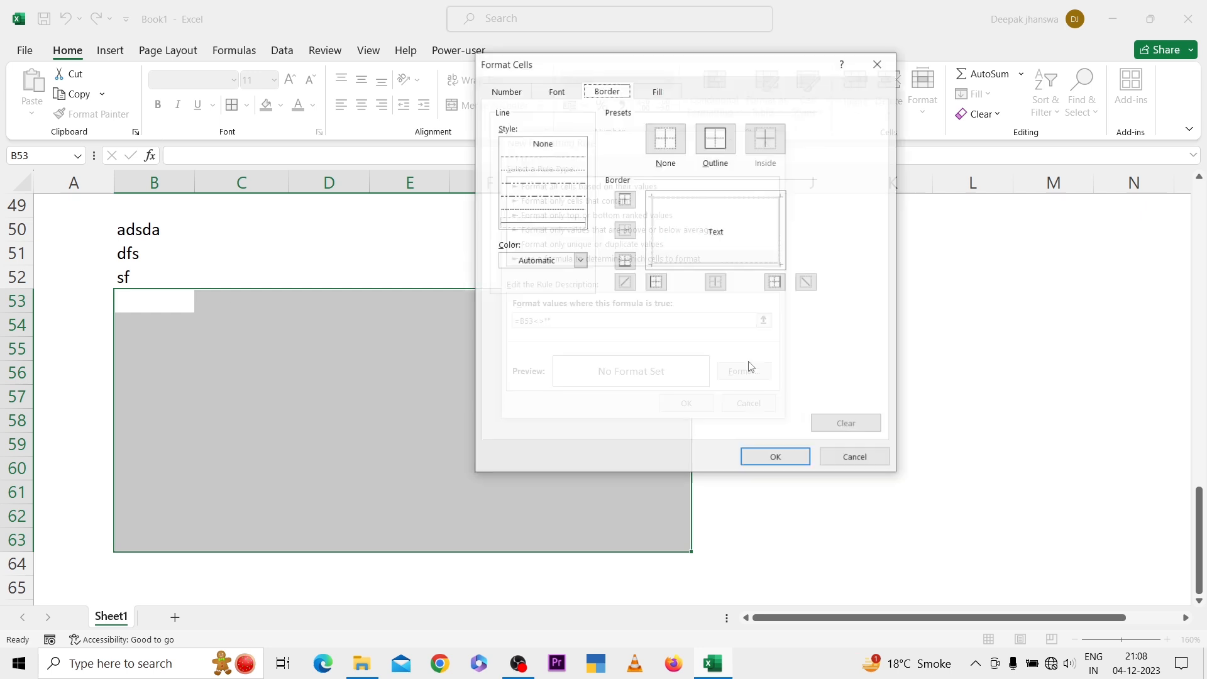
left_click(715, 137)
left_click(771, 457)
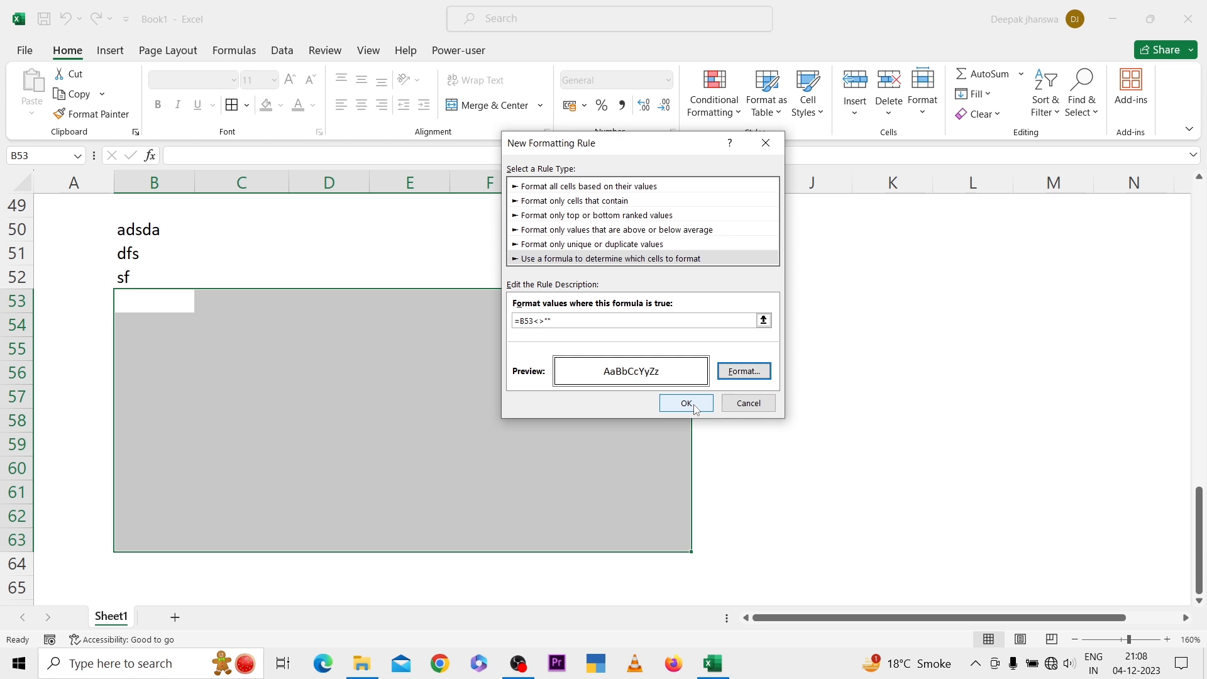
left_click(687, 403)
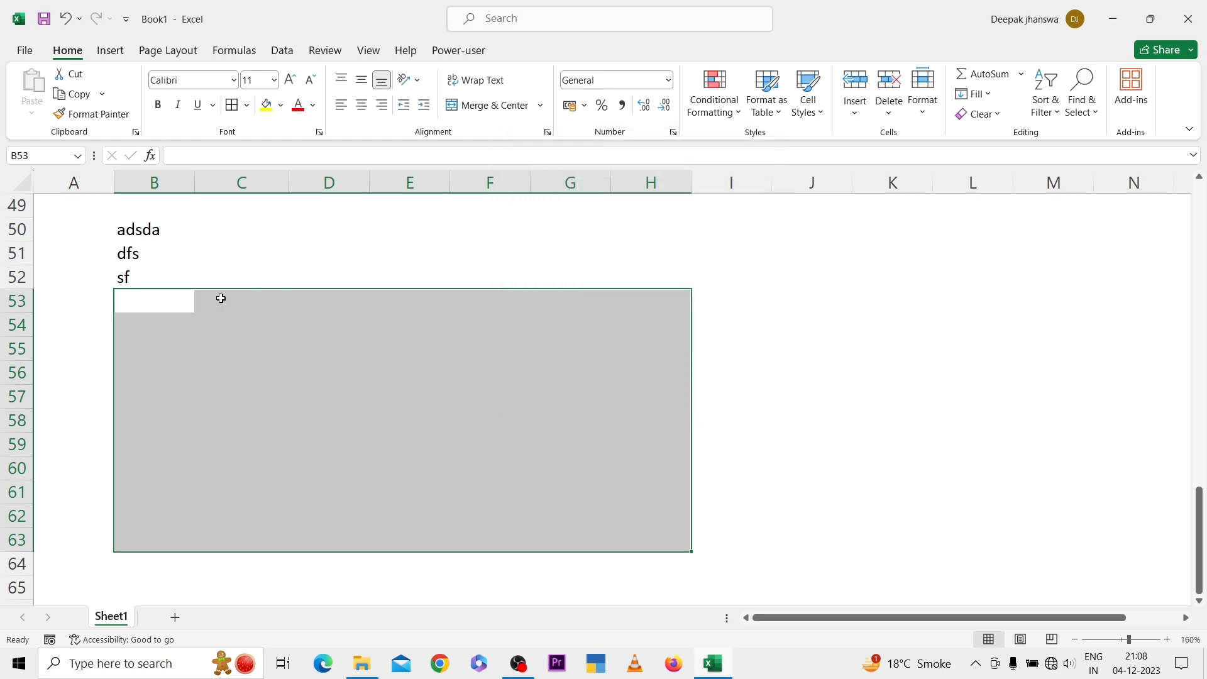
Enter fs in cell B53 and fd in each of the cells B54:B61 to test the border rule
left_click(151, 298)
type("fs")
key("Return")
type("fd fd fd fd fd fd  fd")
key("Up")
key("Up")
key("Down")
type("fd")
Fill C53:C61 with sample text, using df in C58:C59 and fd in the other cells
key("Up")
key("Up")
key("Up")
key("Up")
key("Up")
key("Up")
key("Up")
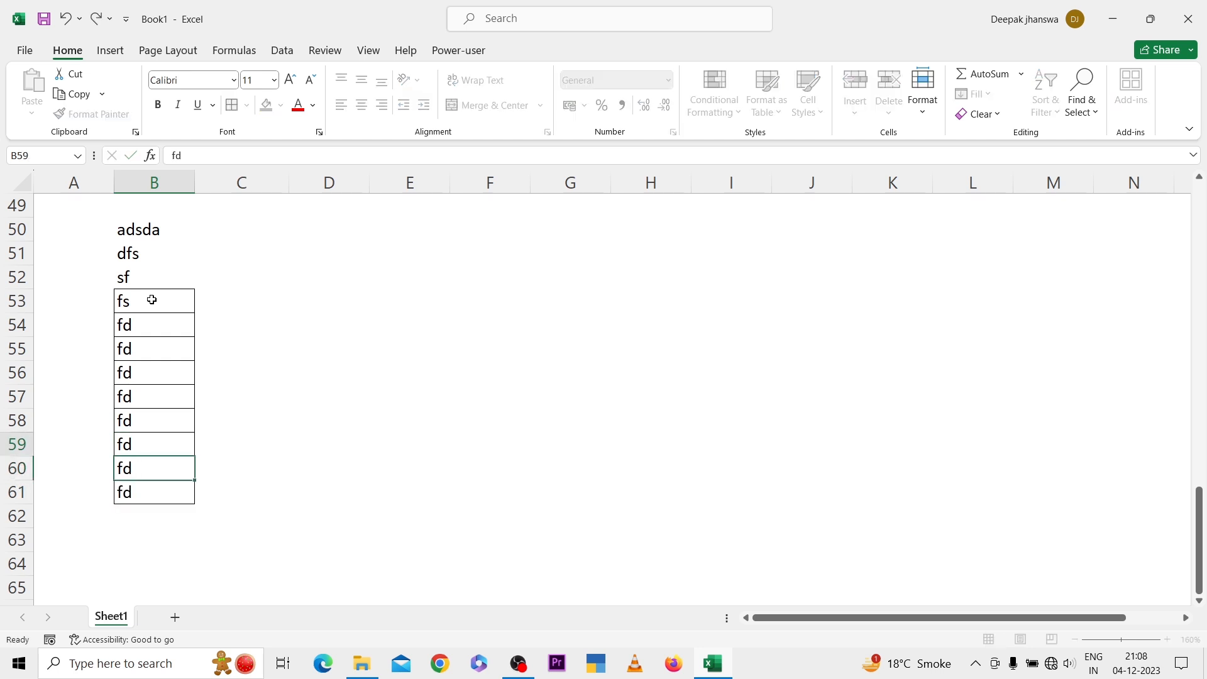
key("Right")
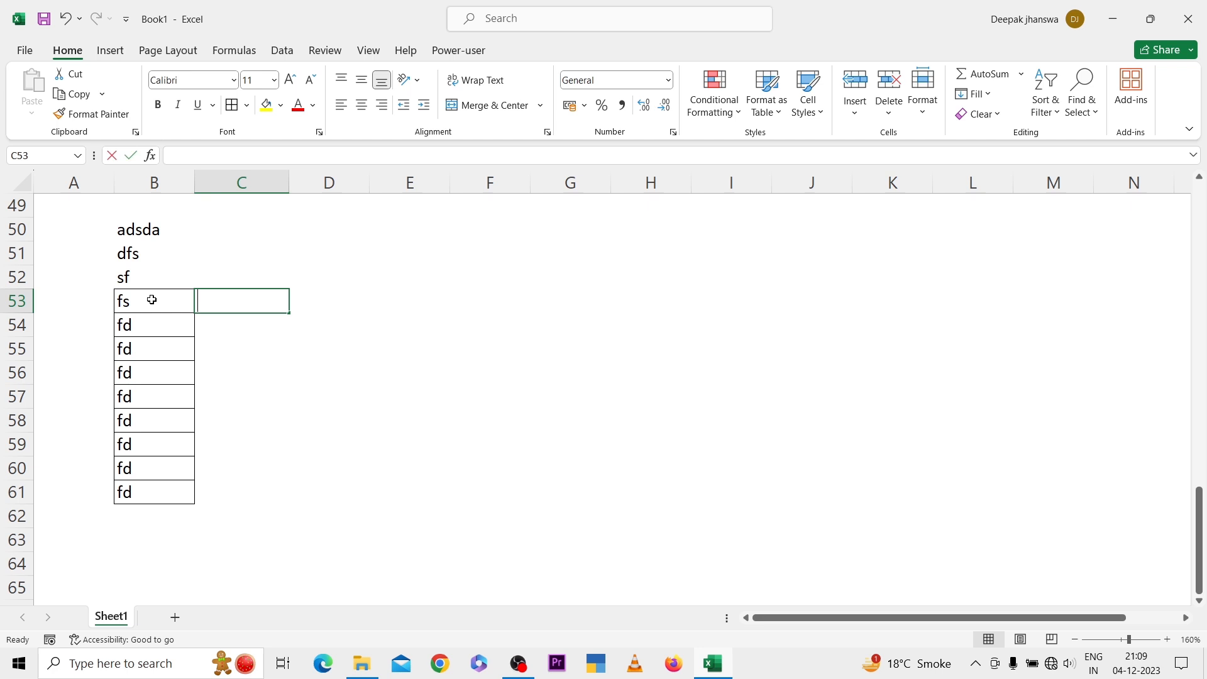
type("fd fd fd fd fd df df fd fd")
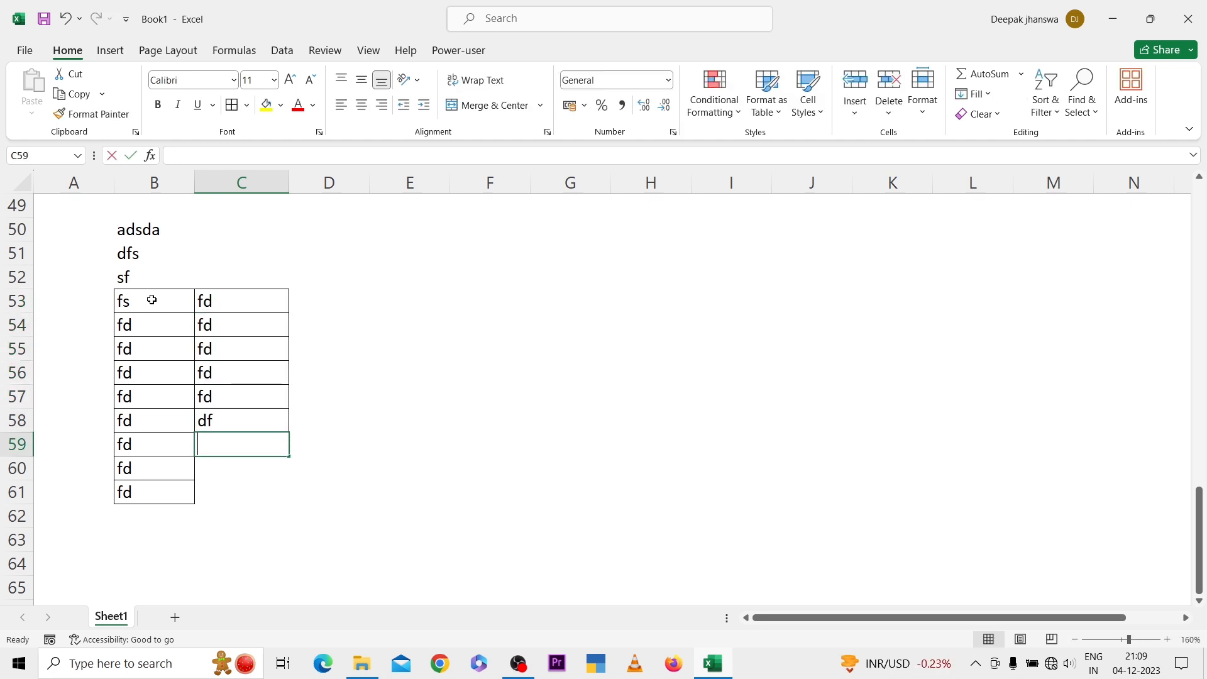
Return to cell C1 at the top of the sheet, above the number table
key("Up")
key("Up")
key("Up")
key("Up")
key("Up")
key("Up")
key("Up")
key("Up")
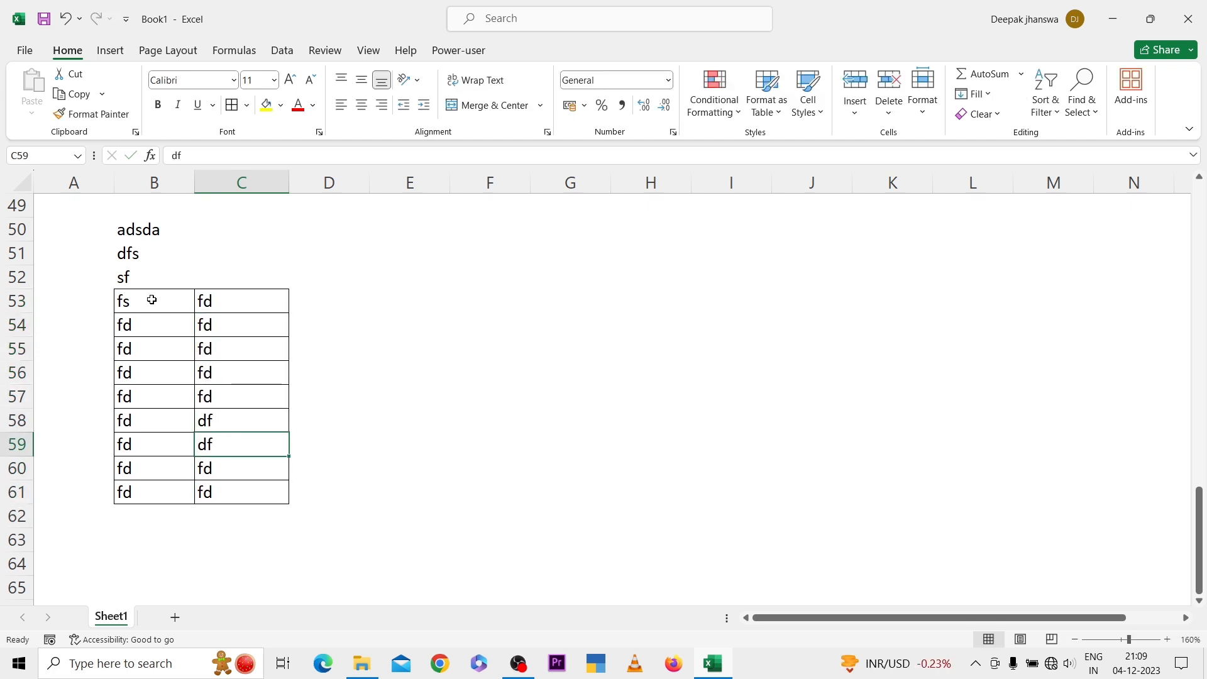
key("Up")
key("ctrl+Up")
key("ctrl+Up")
key("ctrl+Up")
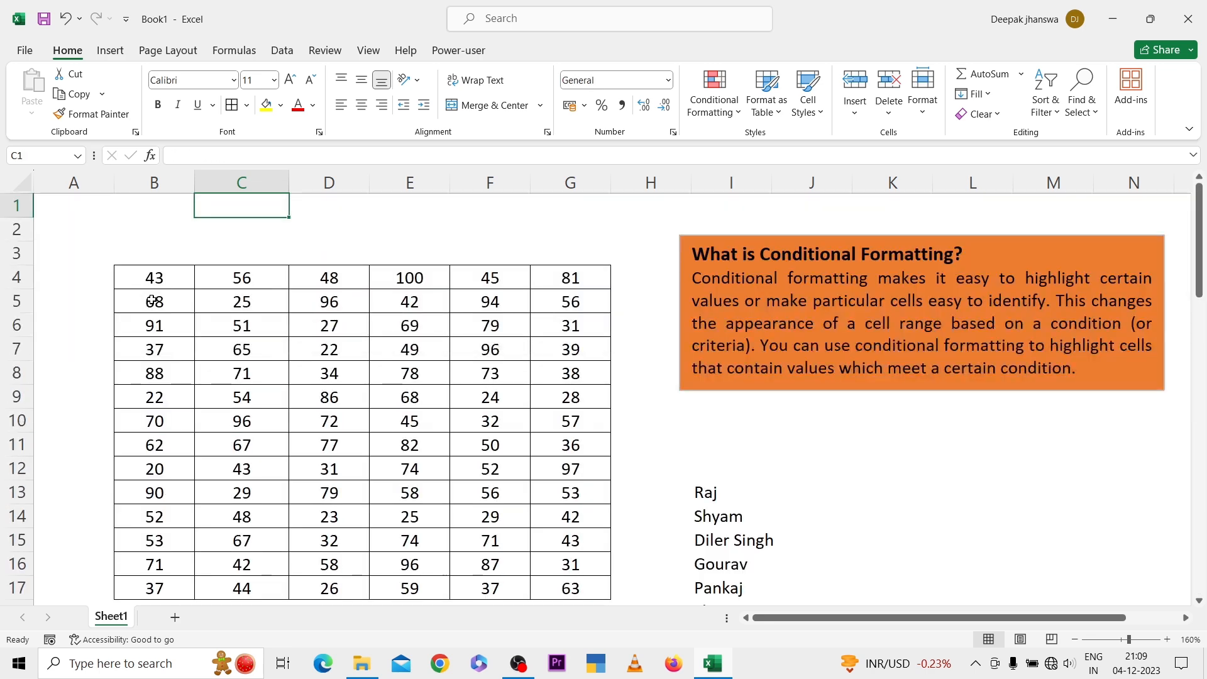